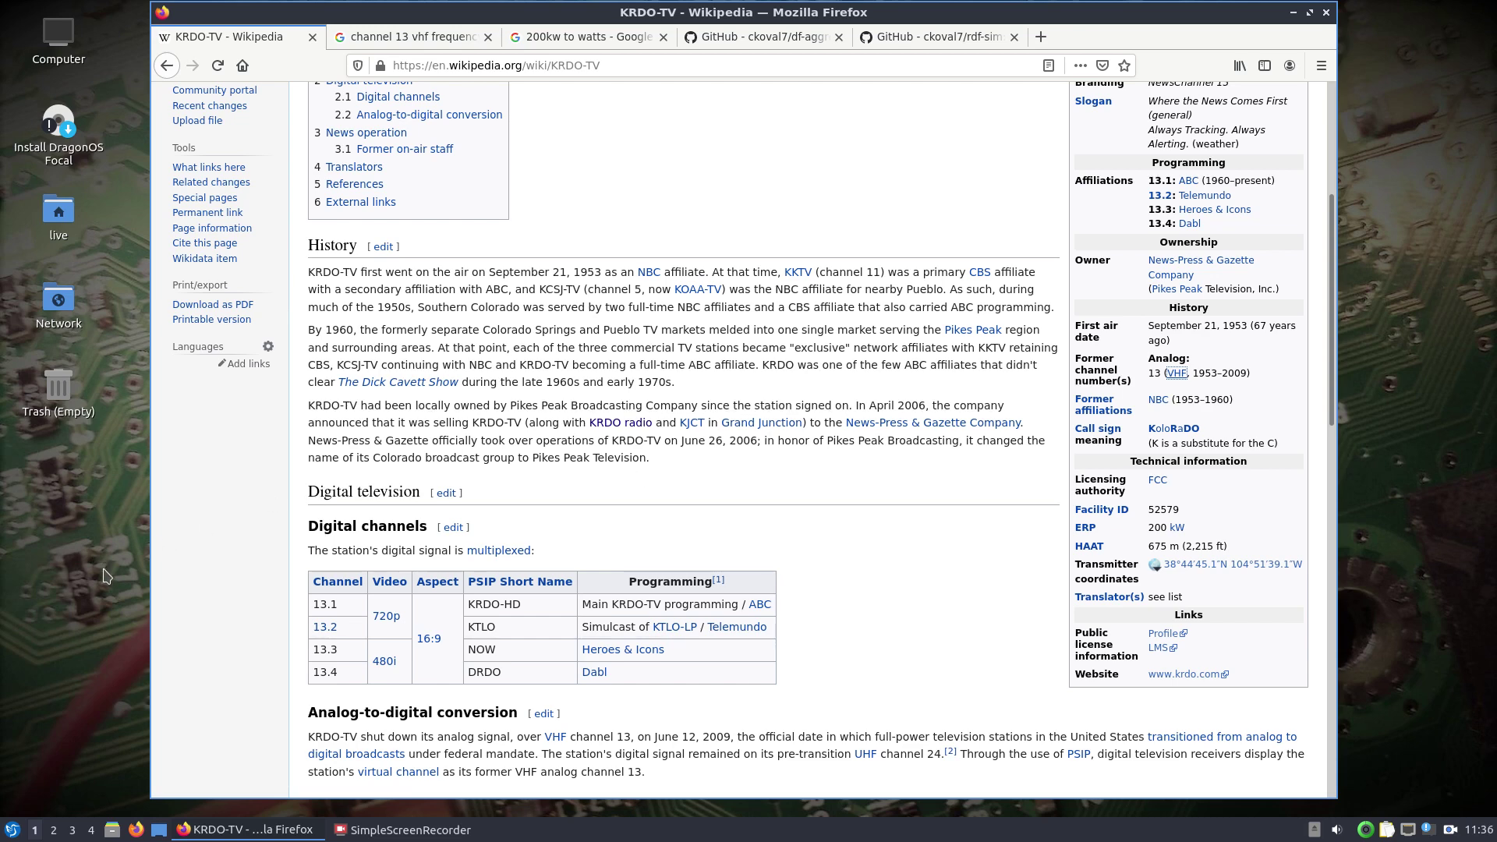
# - Open QTerminal, change into /usr/src/SDF and list its terrain files
pyautogui.click(15, 828)
pyautogui.moveTo(56, 685)
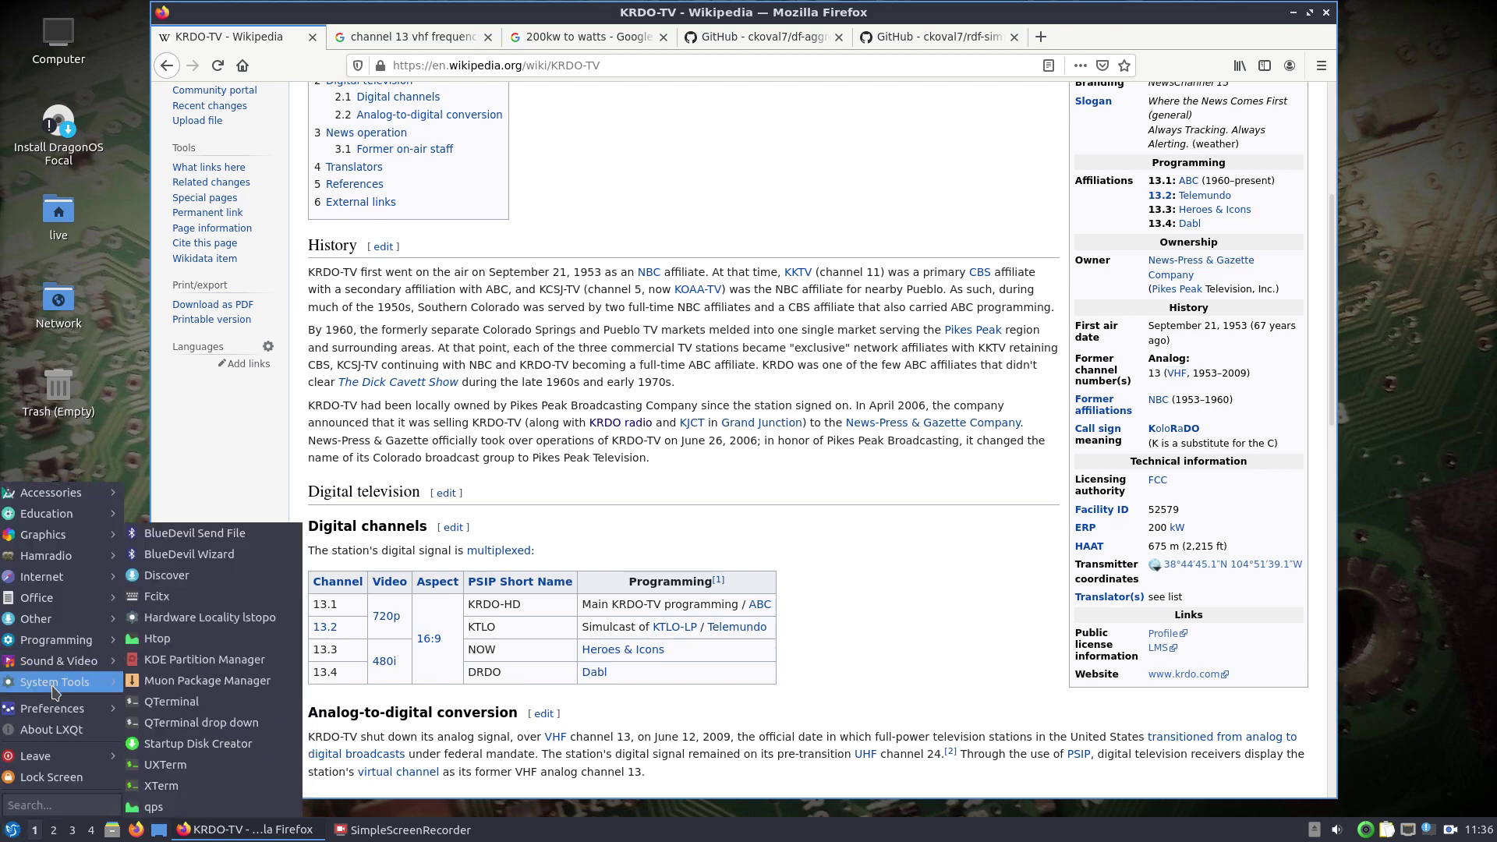
pyautogui.click(158, 702)
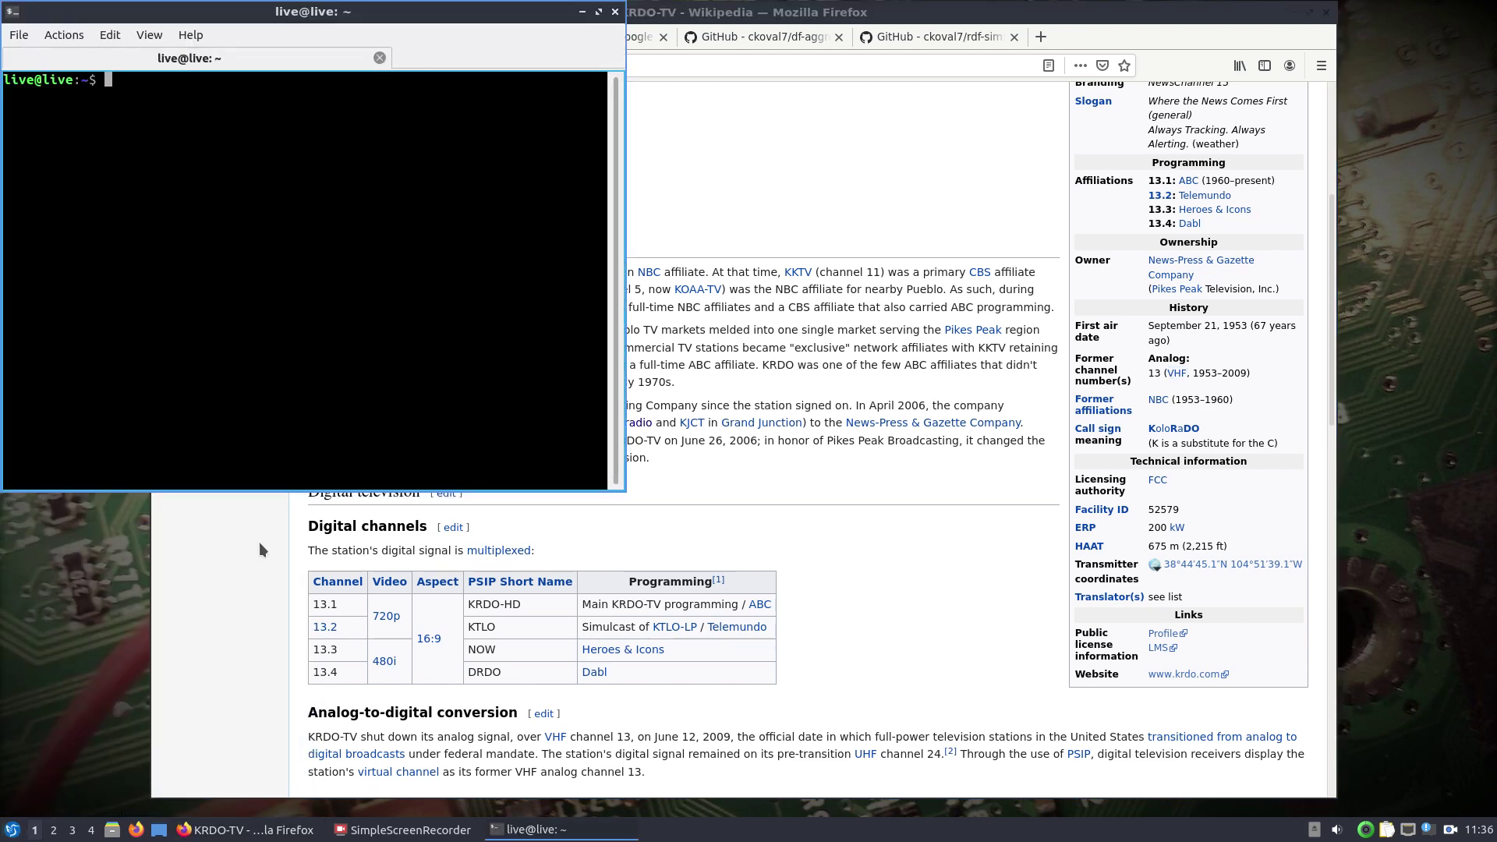
pyautogui.write('cd /usr/src/SD')
pyautogui.press('Tab')
pyautogui.press('Return')
pyautogui.write('ls')
pyautogui.press('Return')
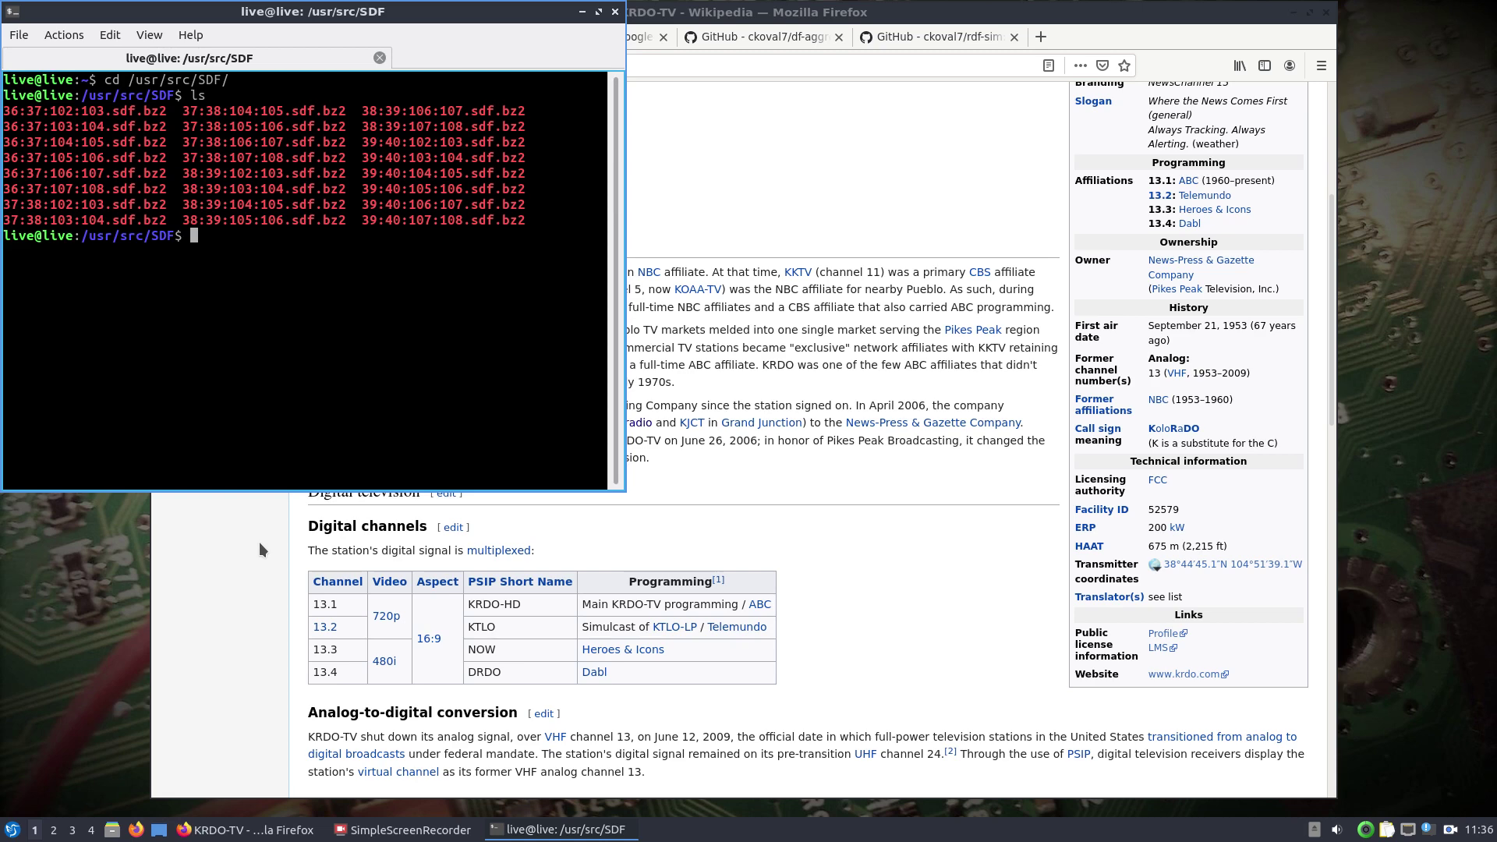
# - Try creating /var/log/apache2 with sudo mkdir, which already exists
pyautogui.write('sudo mkdir /var/log/apache')
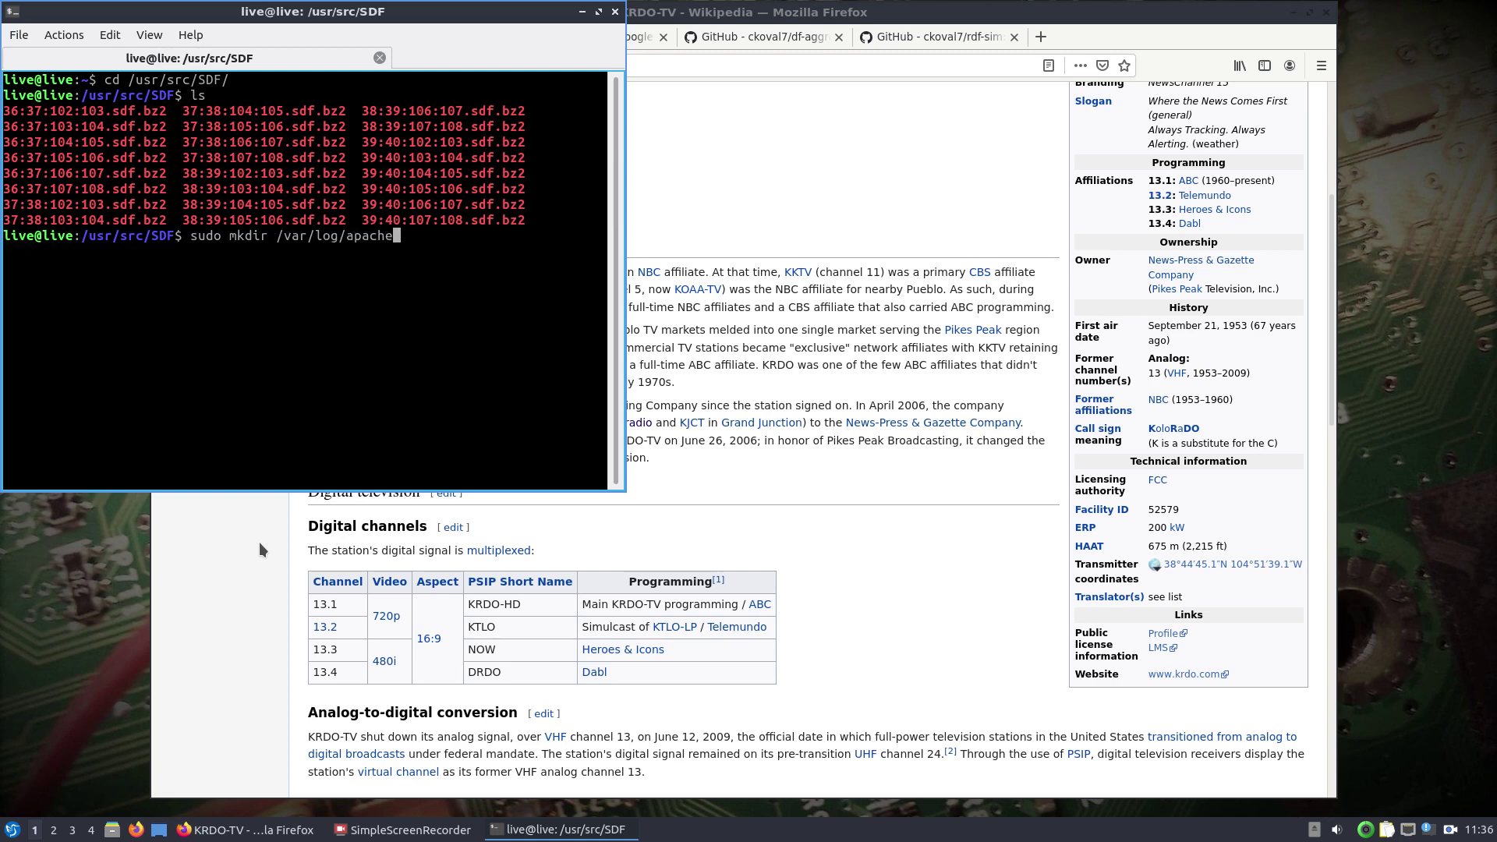
pyautogui.write('2')
pyautogui.press('Return')
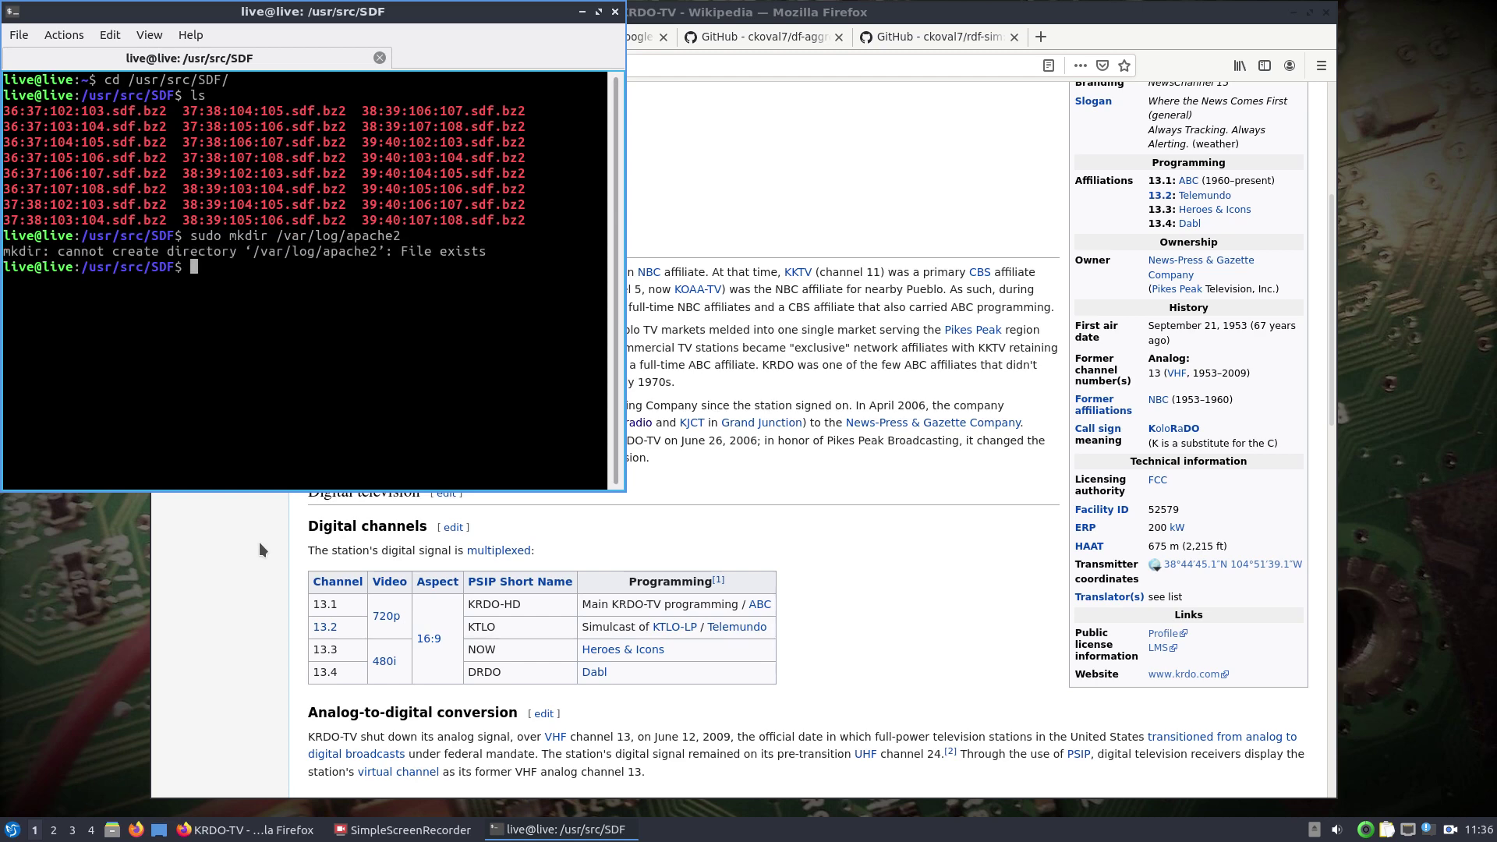
pyautogui.press('Up')
pyautogui.press('Down')
# - Start the web server with sudo /etc/init.d/apache2 start
pyautogui.write('sudo /etc/init.d/apache2')
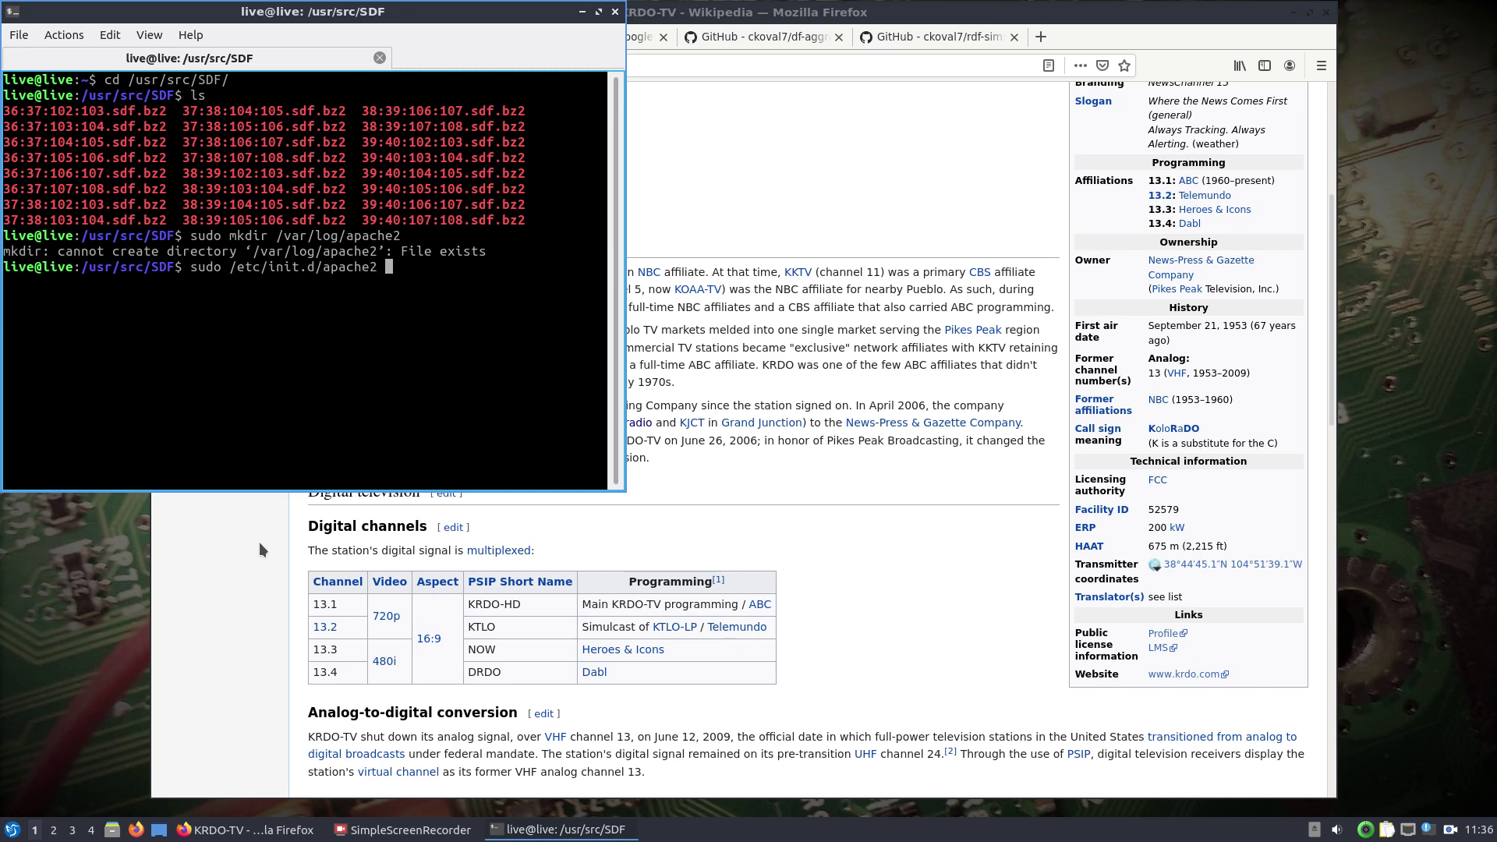
pyautogui.press('Return')
pyautogui.press('Up')
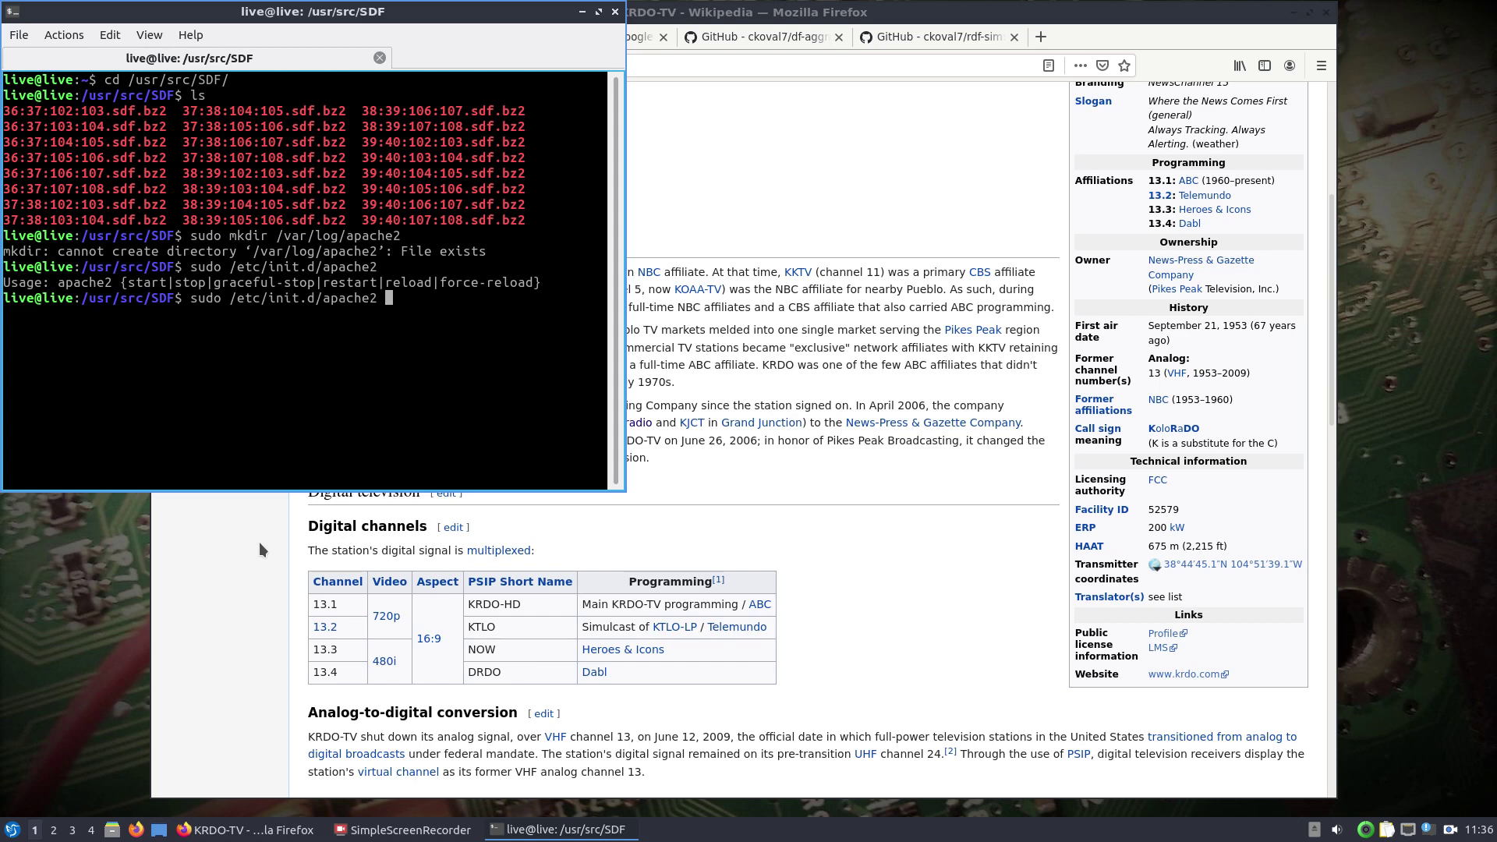
pyautogui.write('start')
pyautogui.press('Return')
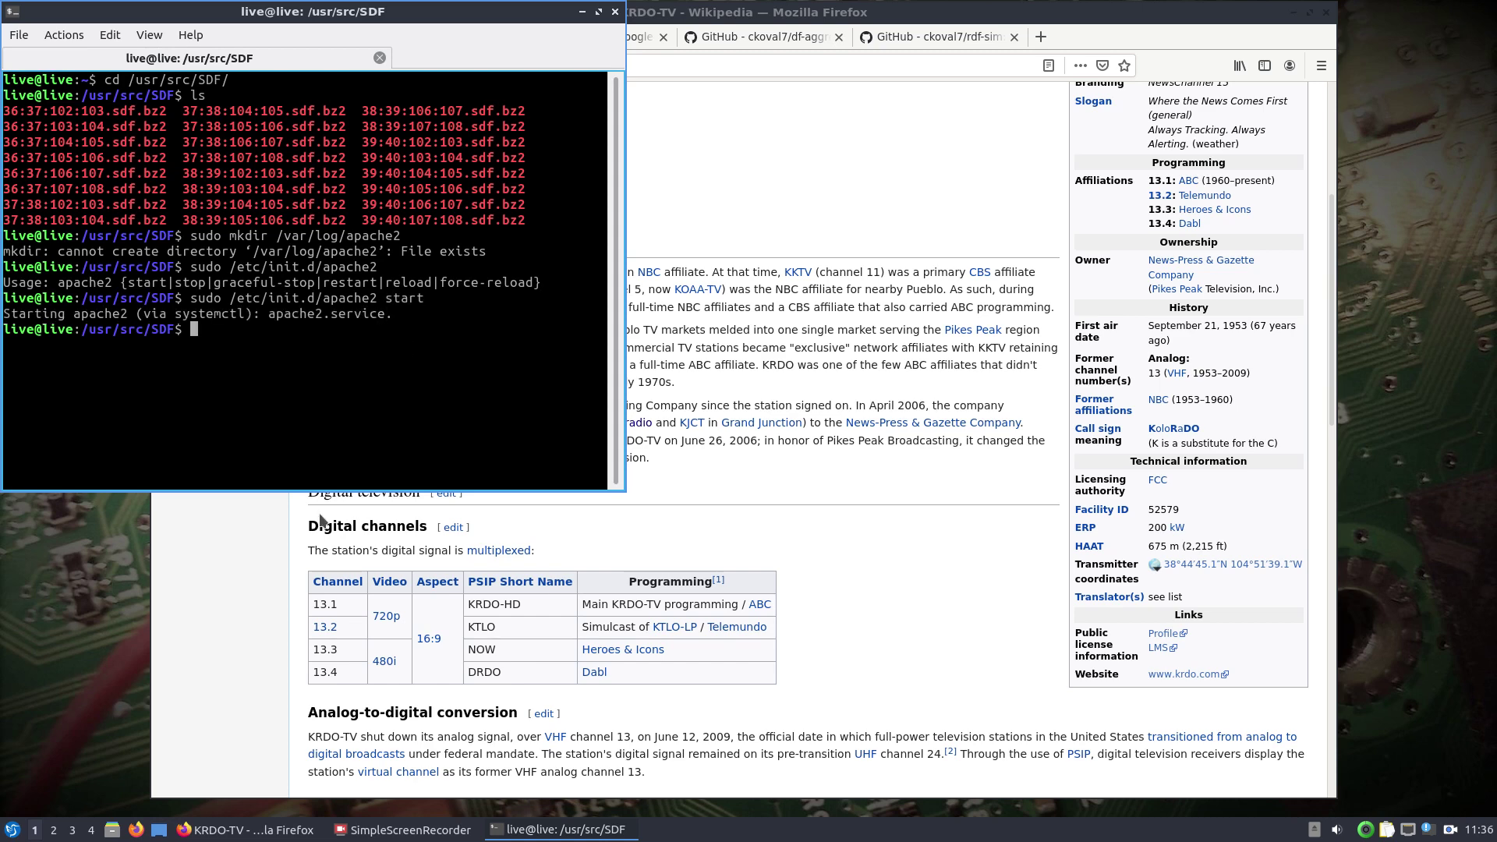
# - Minimize the terminal and load localhost/Splat/ in a new Firefox tab
pyautogui.click(582, 13)
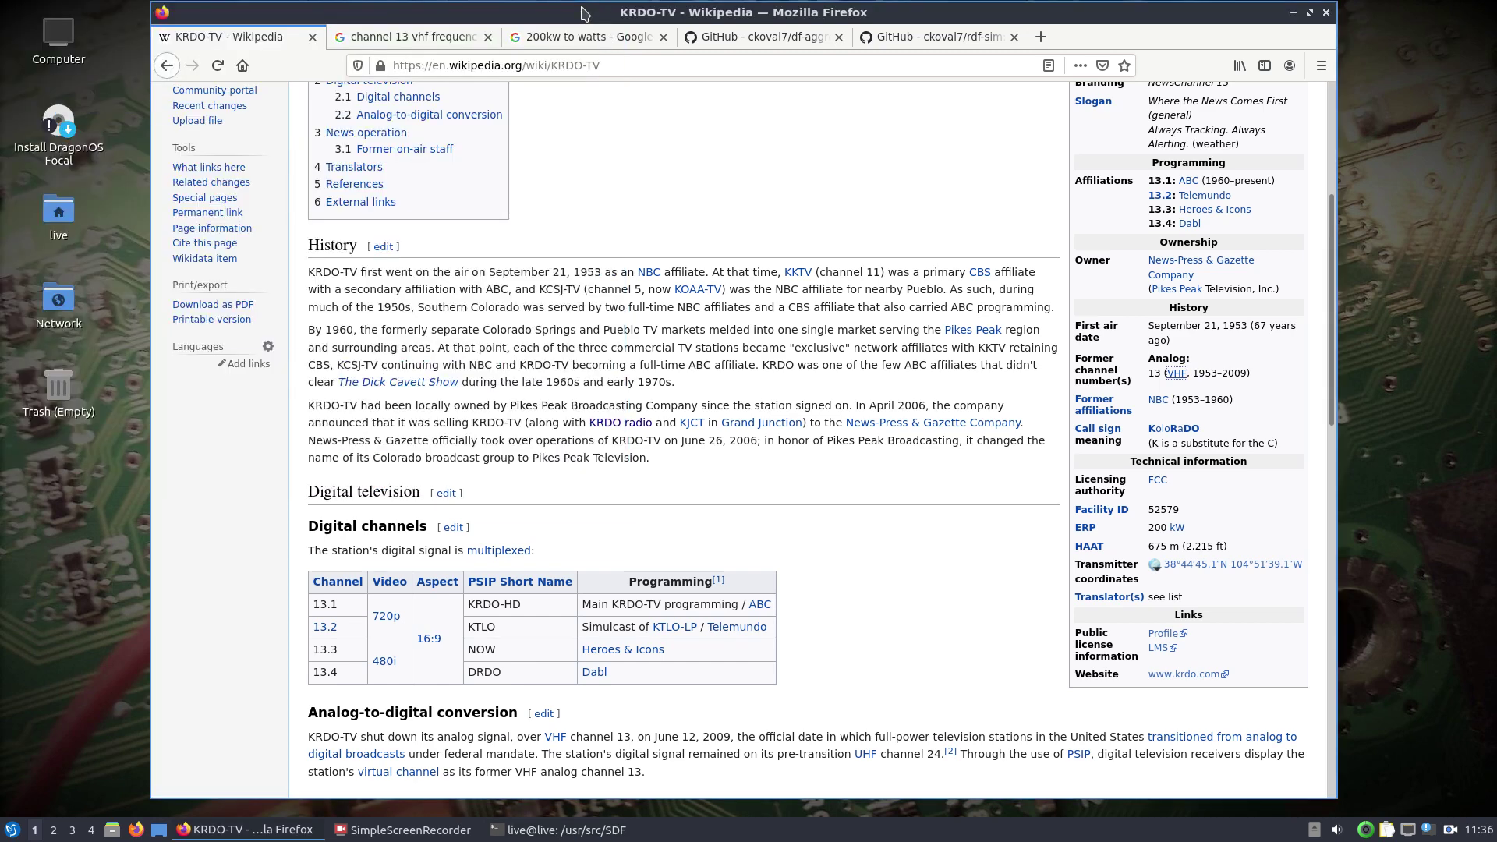
pyautogui.click(1042, 37)
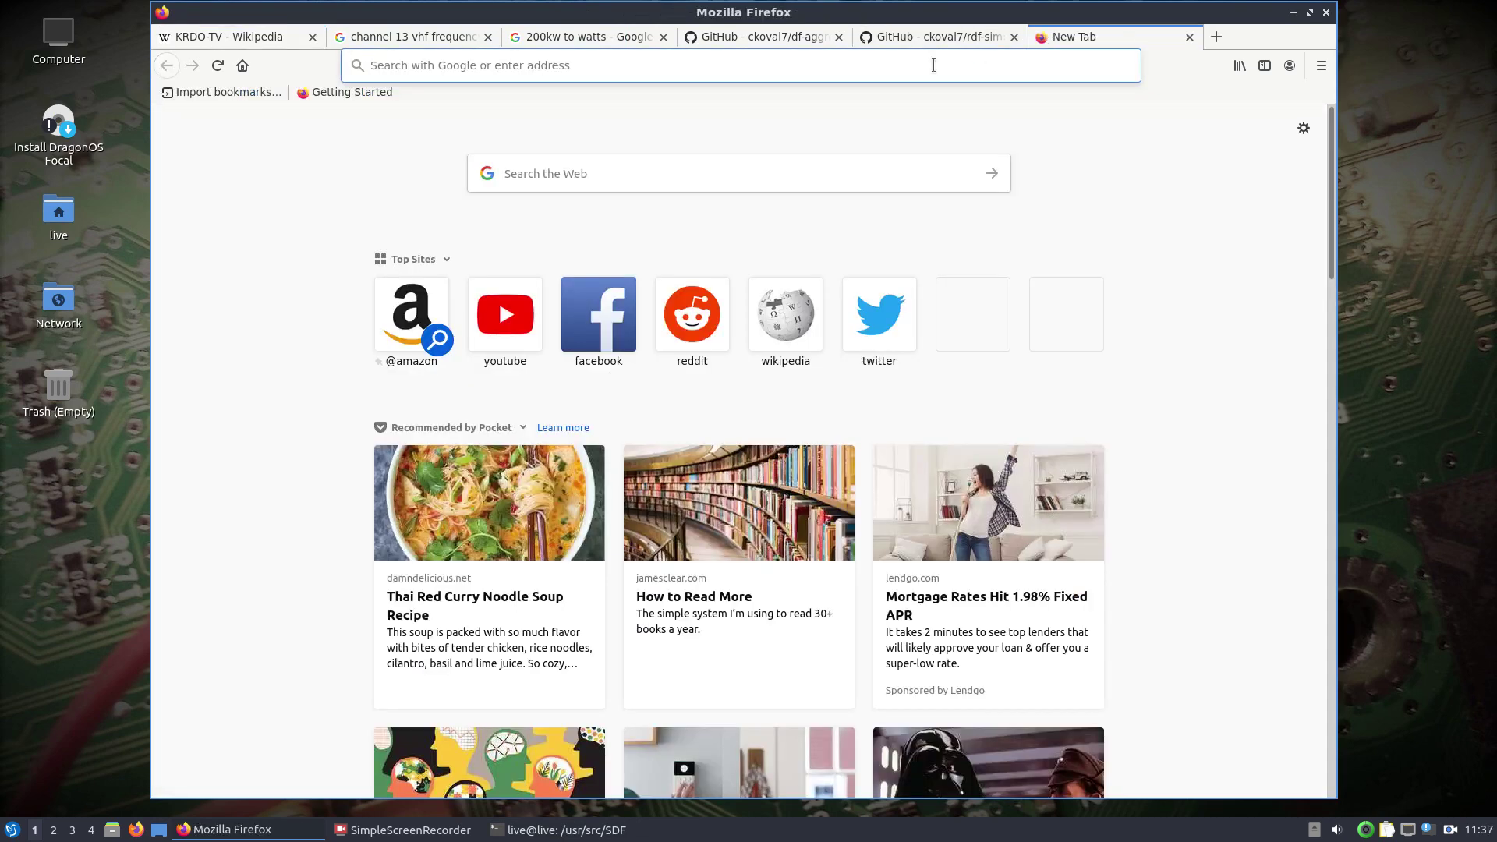
pyautogui.click(934, 65)
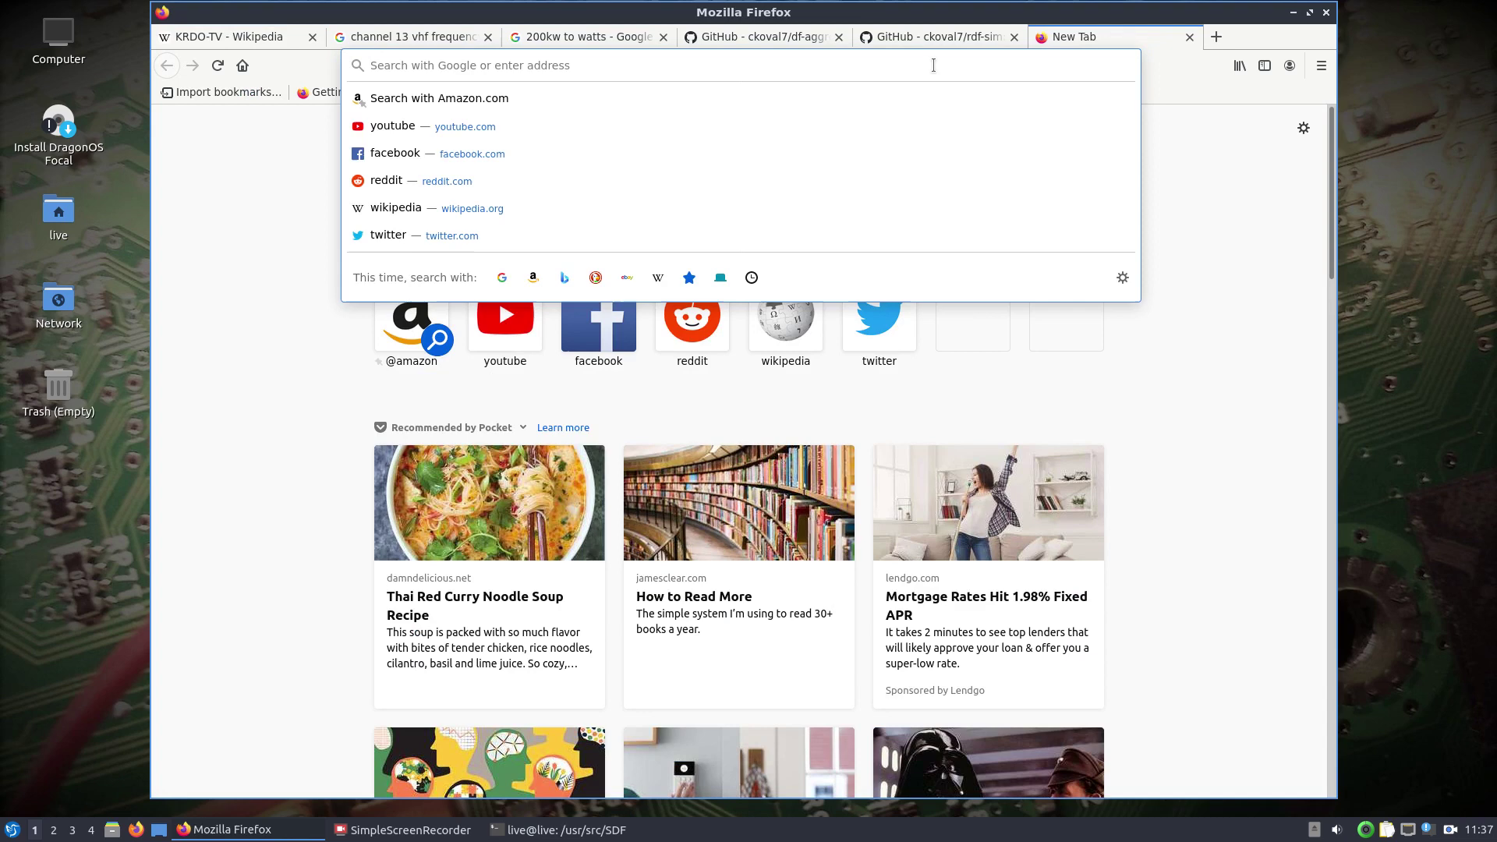
pyautogui.write('localhost')
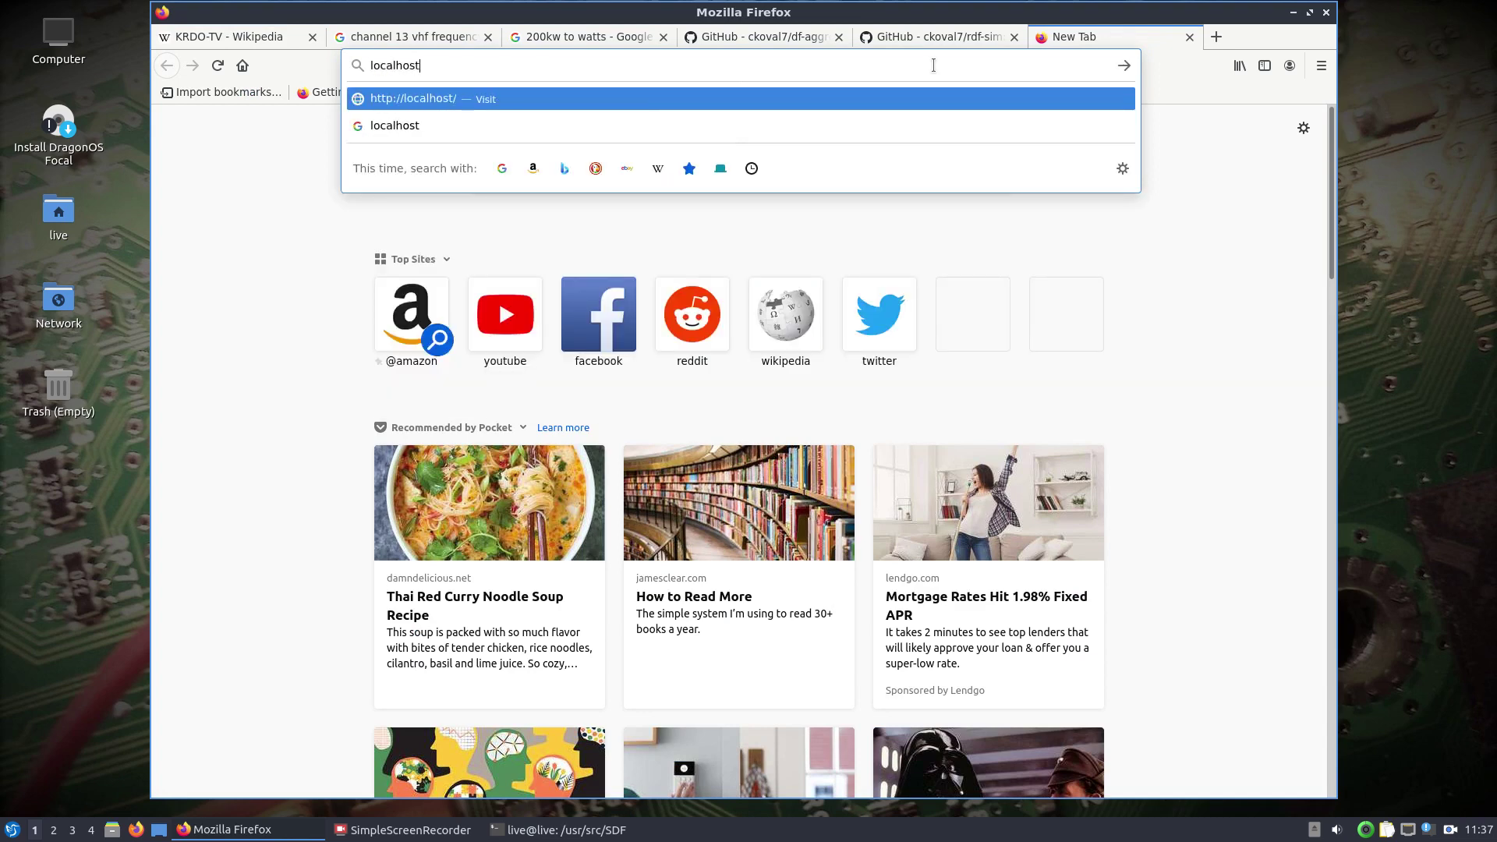
pyautogui.write('/Splat/')
pyautogui.press('Return')
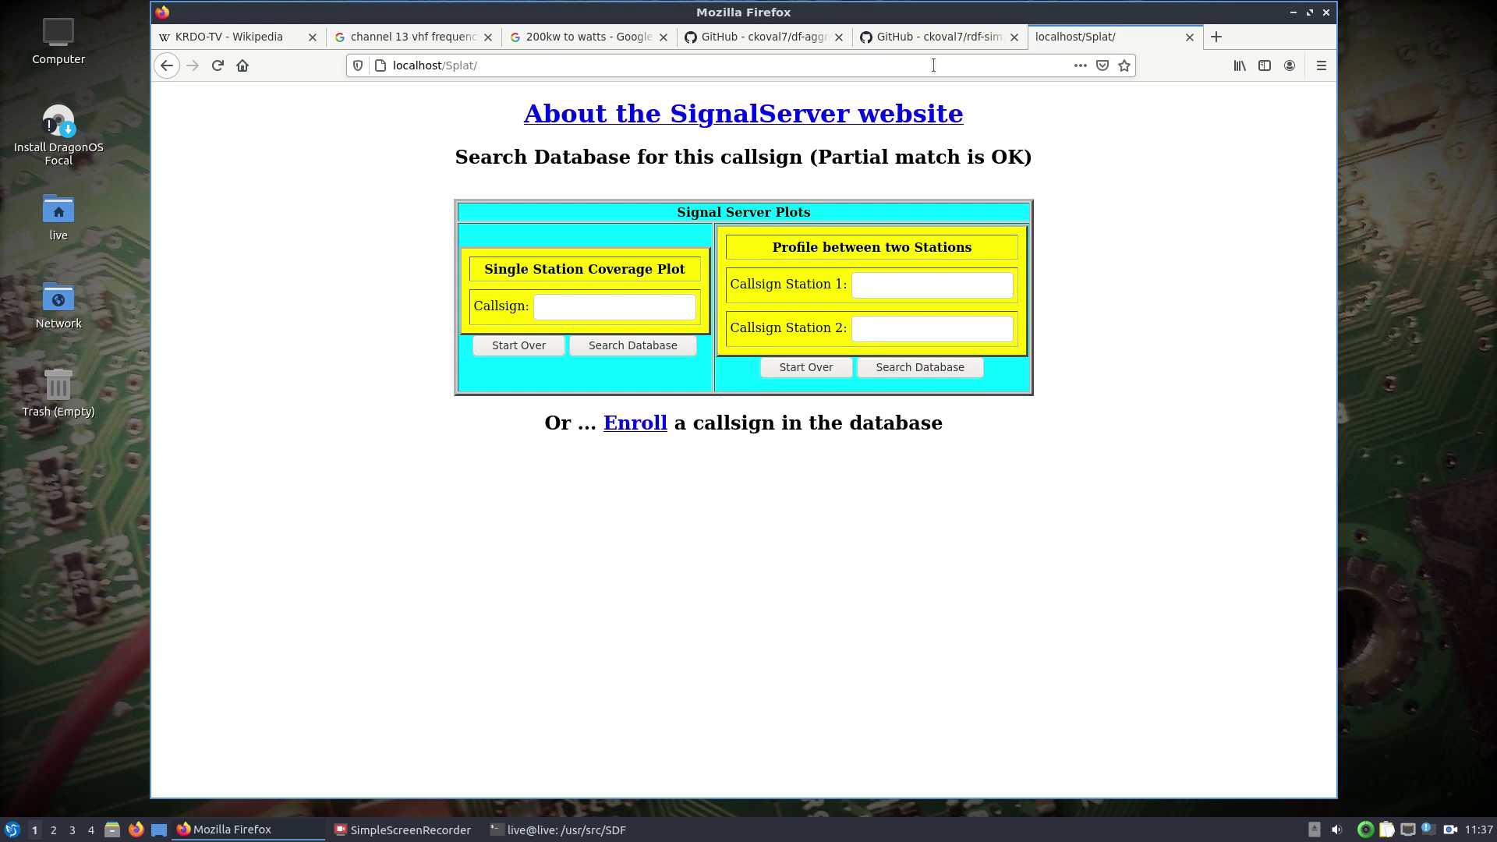
pyautogui.moveTo(911, 11); pyautogui.dragTo(963, 11)
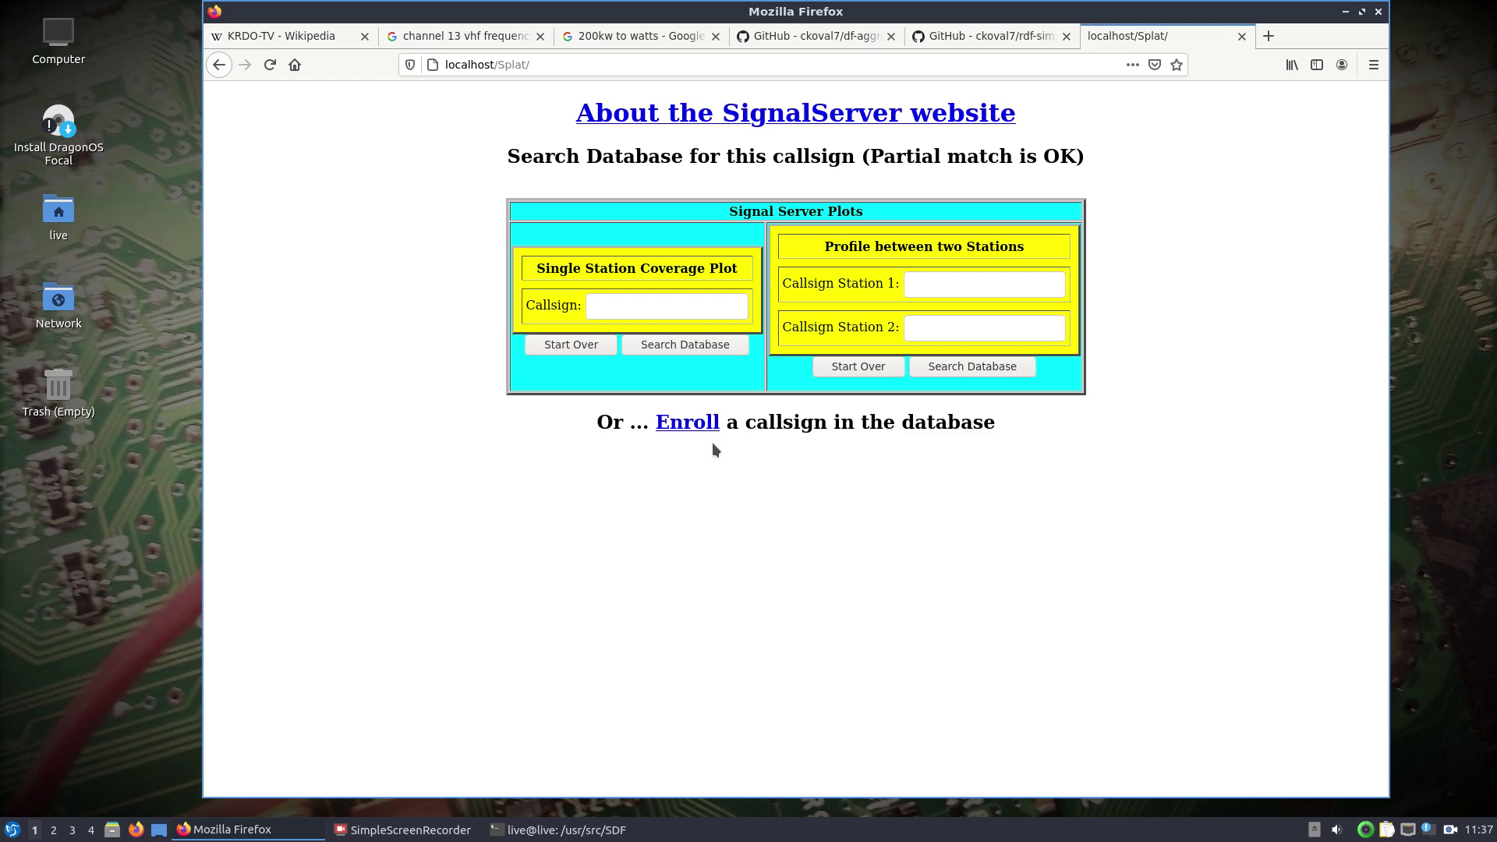
# - Open the enrollment form and enter KRDOTV as the callsign, checking Wikipedia for details
pyautogui.click(689, 424)
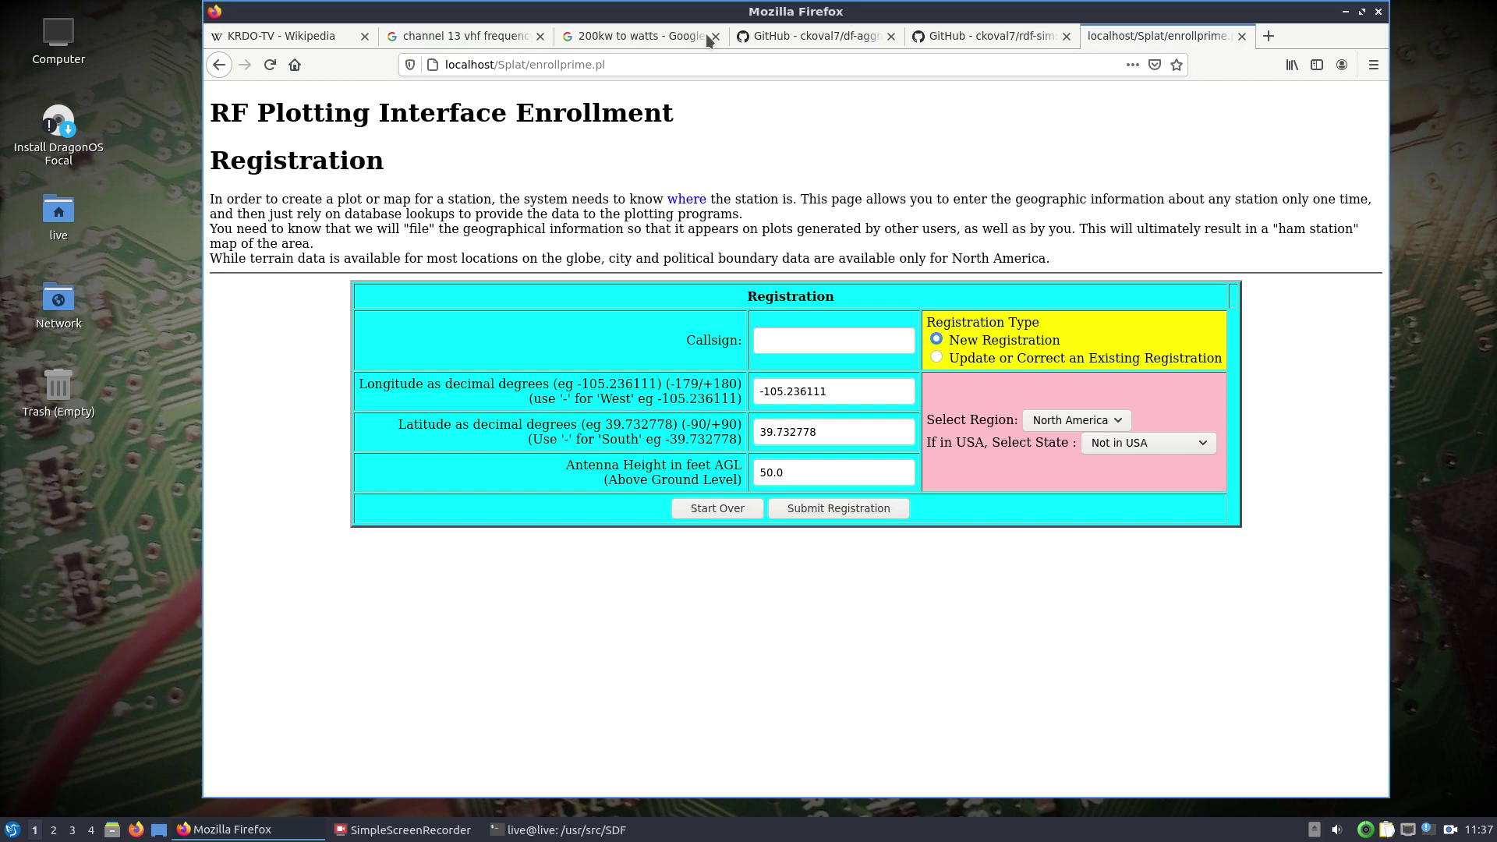
pyautogui.click(277, 36)
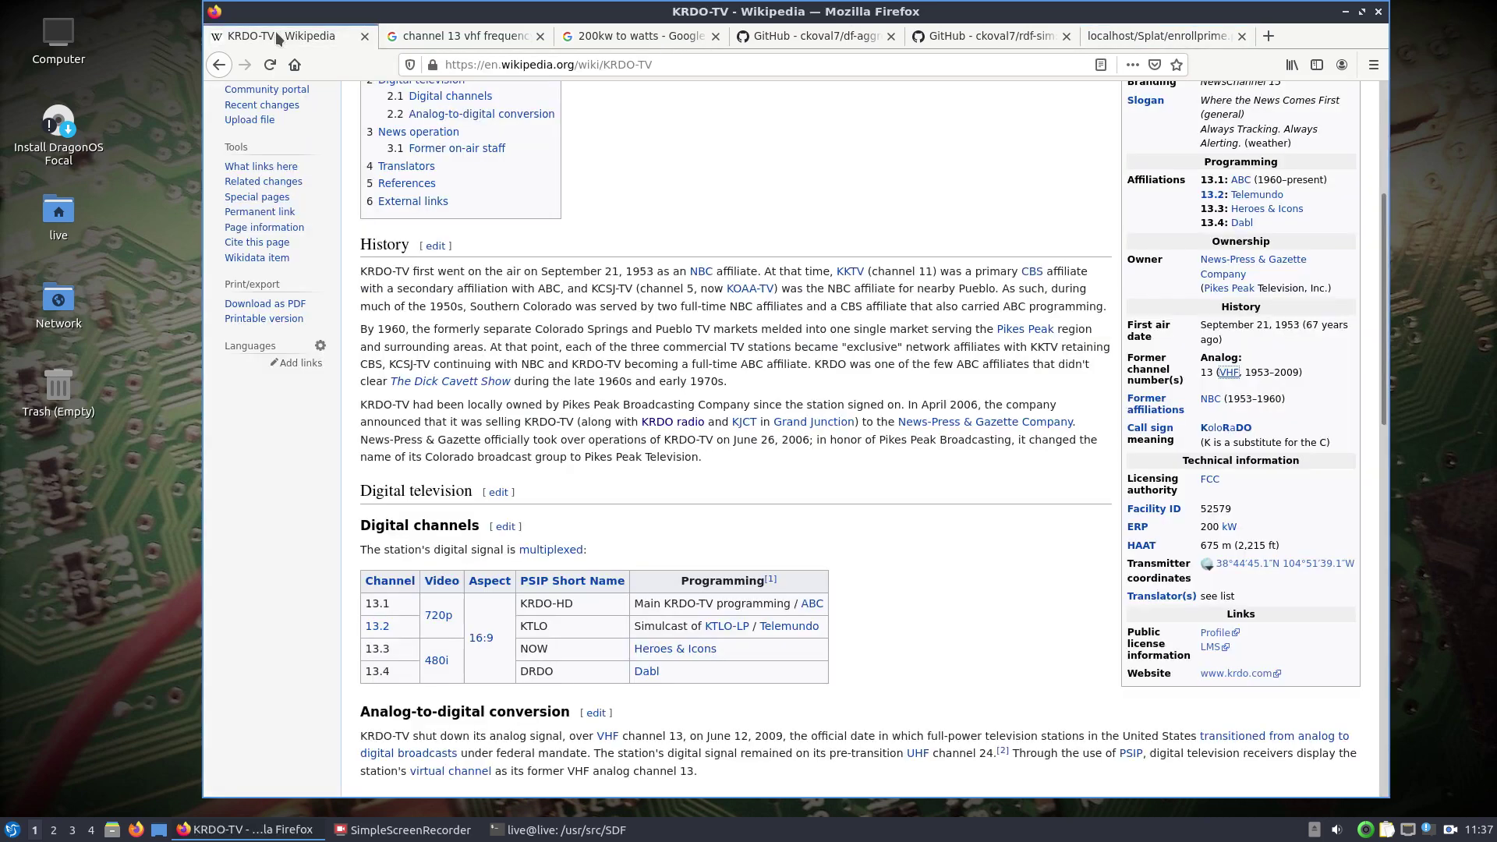
pyautogui.click(1131, 36)
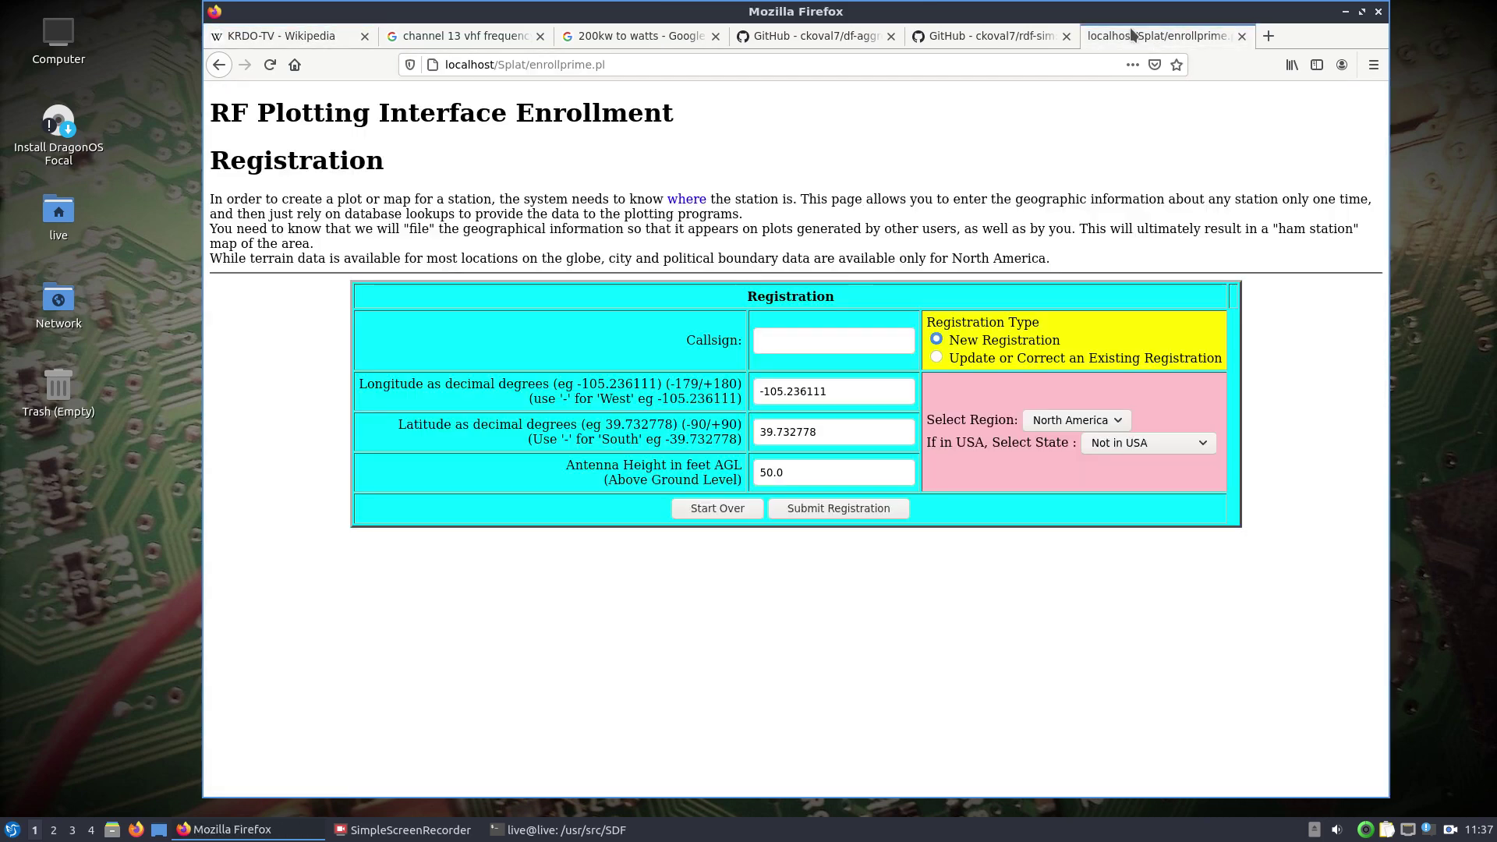
pyautogui.click(797, 346)
pyautogui.write('KRDOTV')
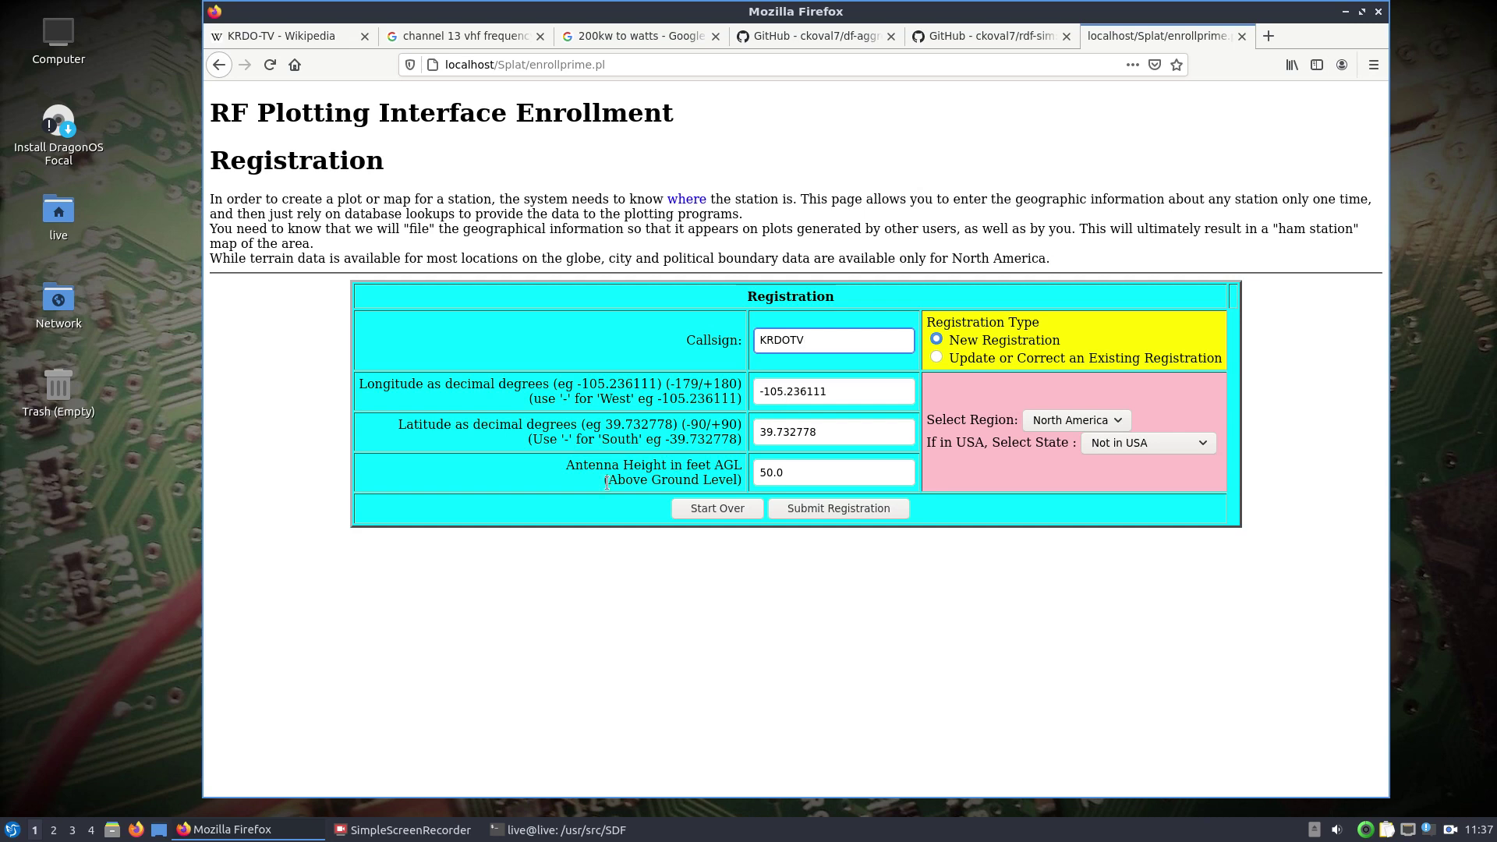
pyautogui.click(279, 40)
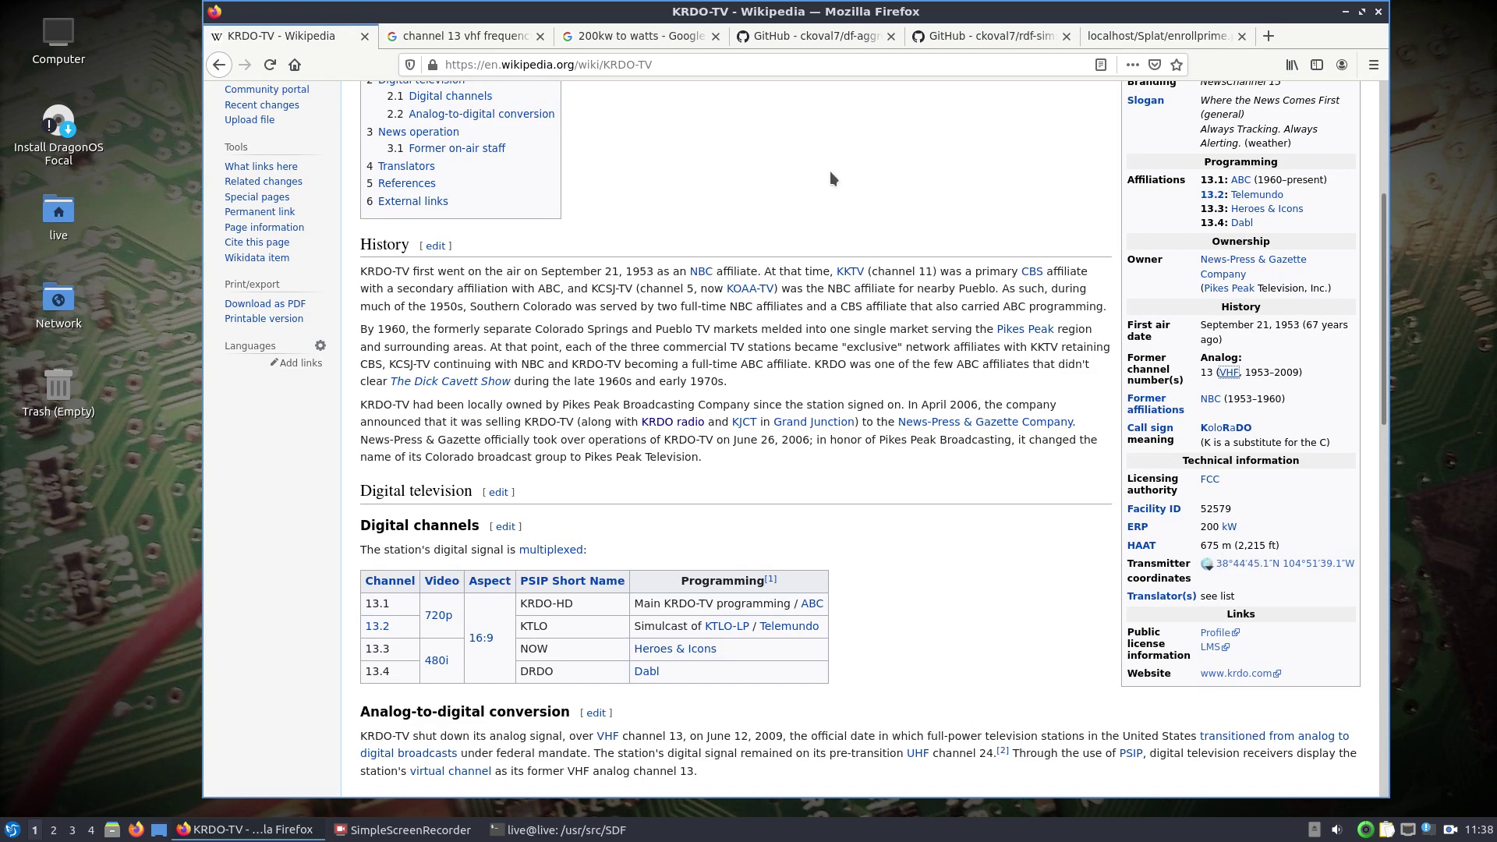
pyautogui.click(1121, 35)
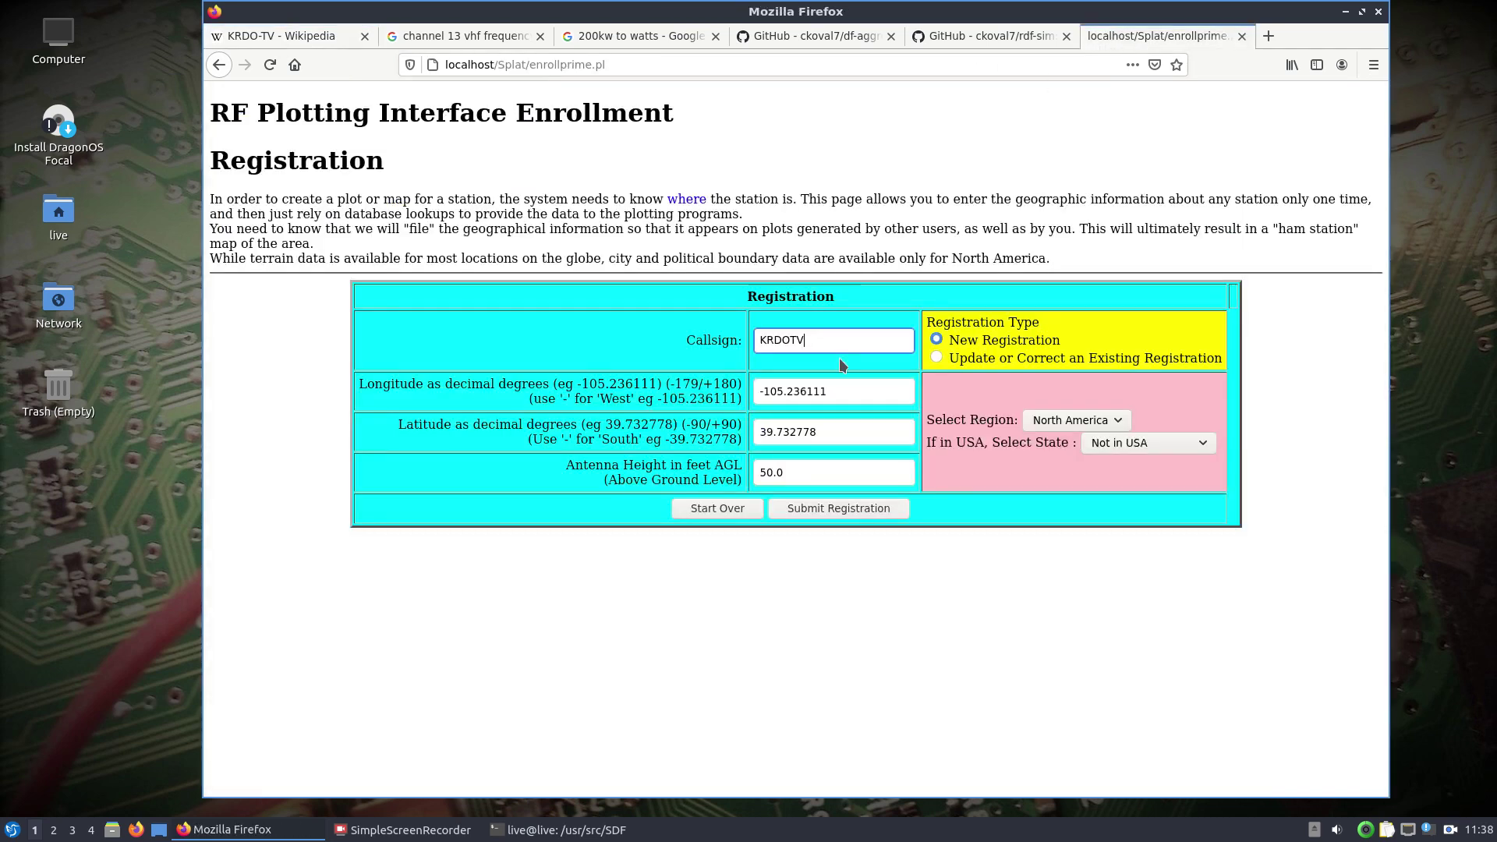
# - Set antenna height 2215, region North America, state Colorado, and submit the registration
pyautogui.moveTo(807, 474); pyautogui.dragTo(750, 460)
pyautogui.write('2215')
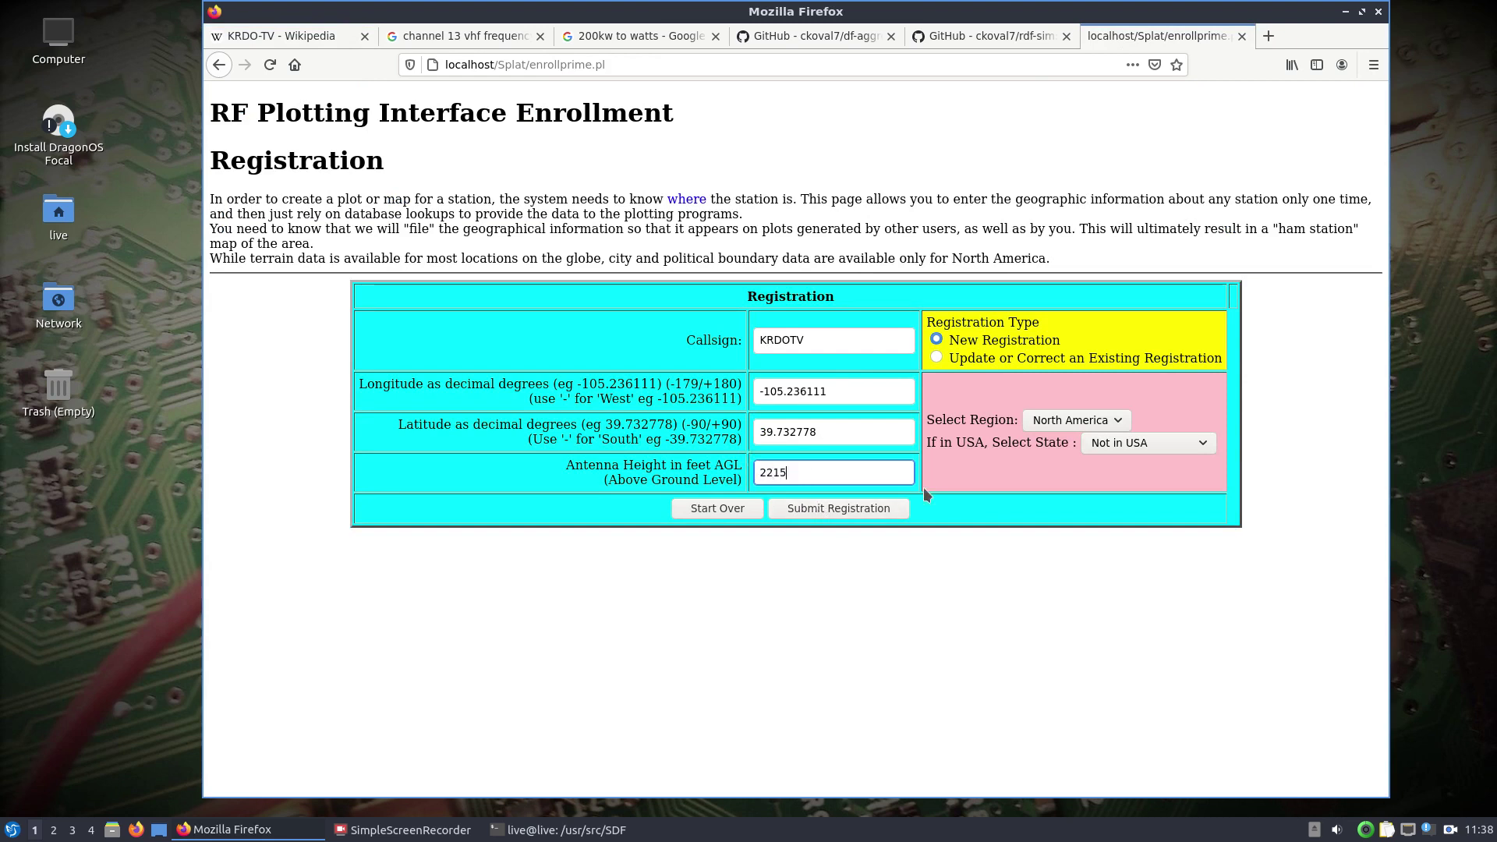
pyautogui.click(1127, 420)
pyautogui.click(1163, 446)
pyautogui.click(1164, 446)
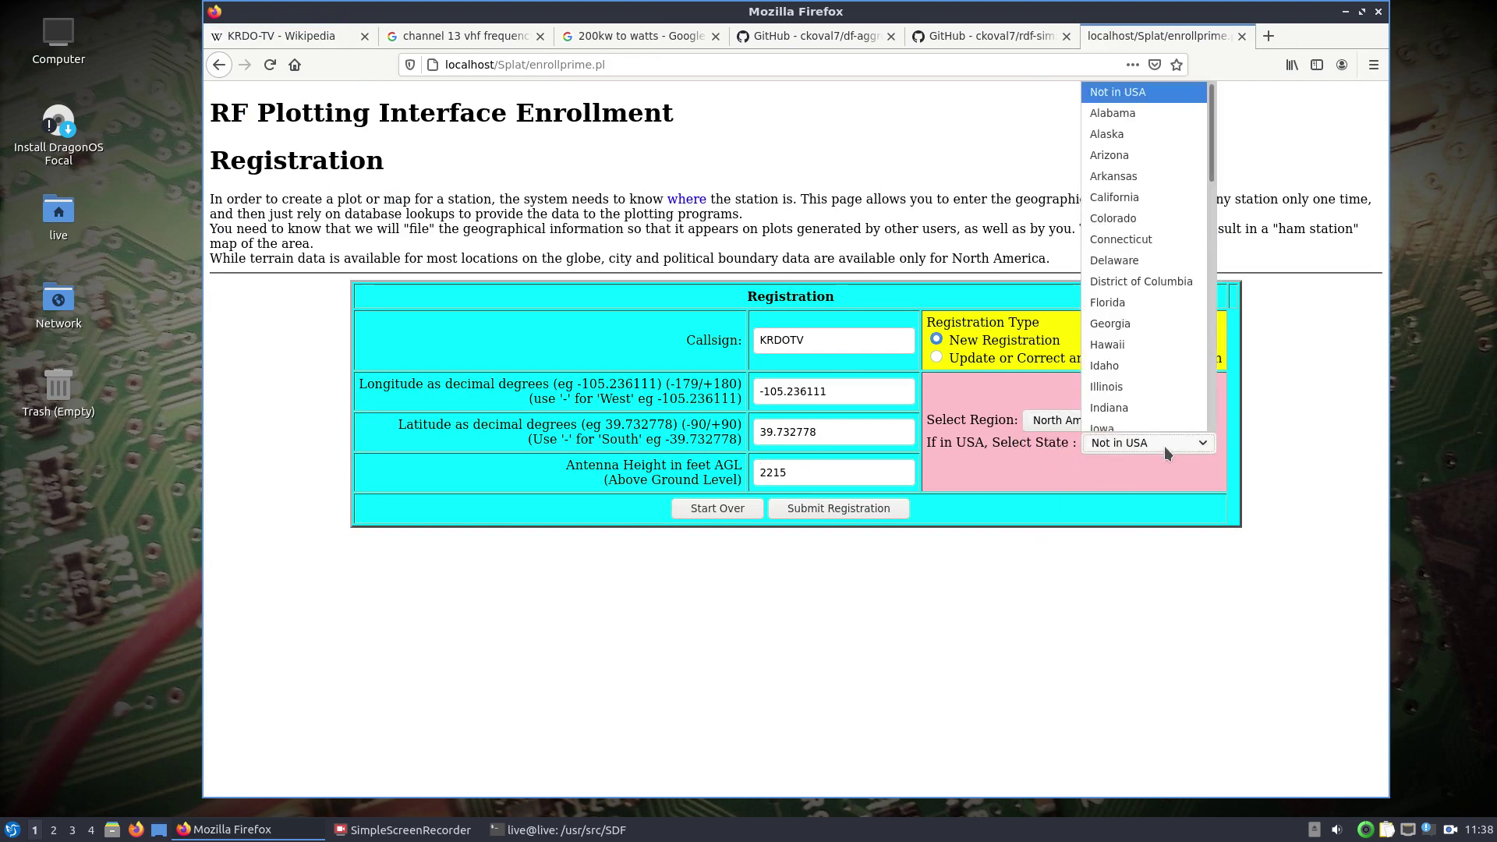
pyautogui.click(1130, 224)
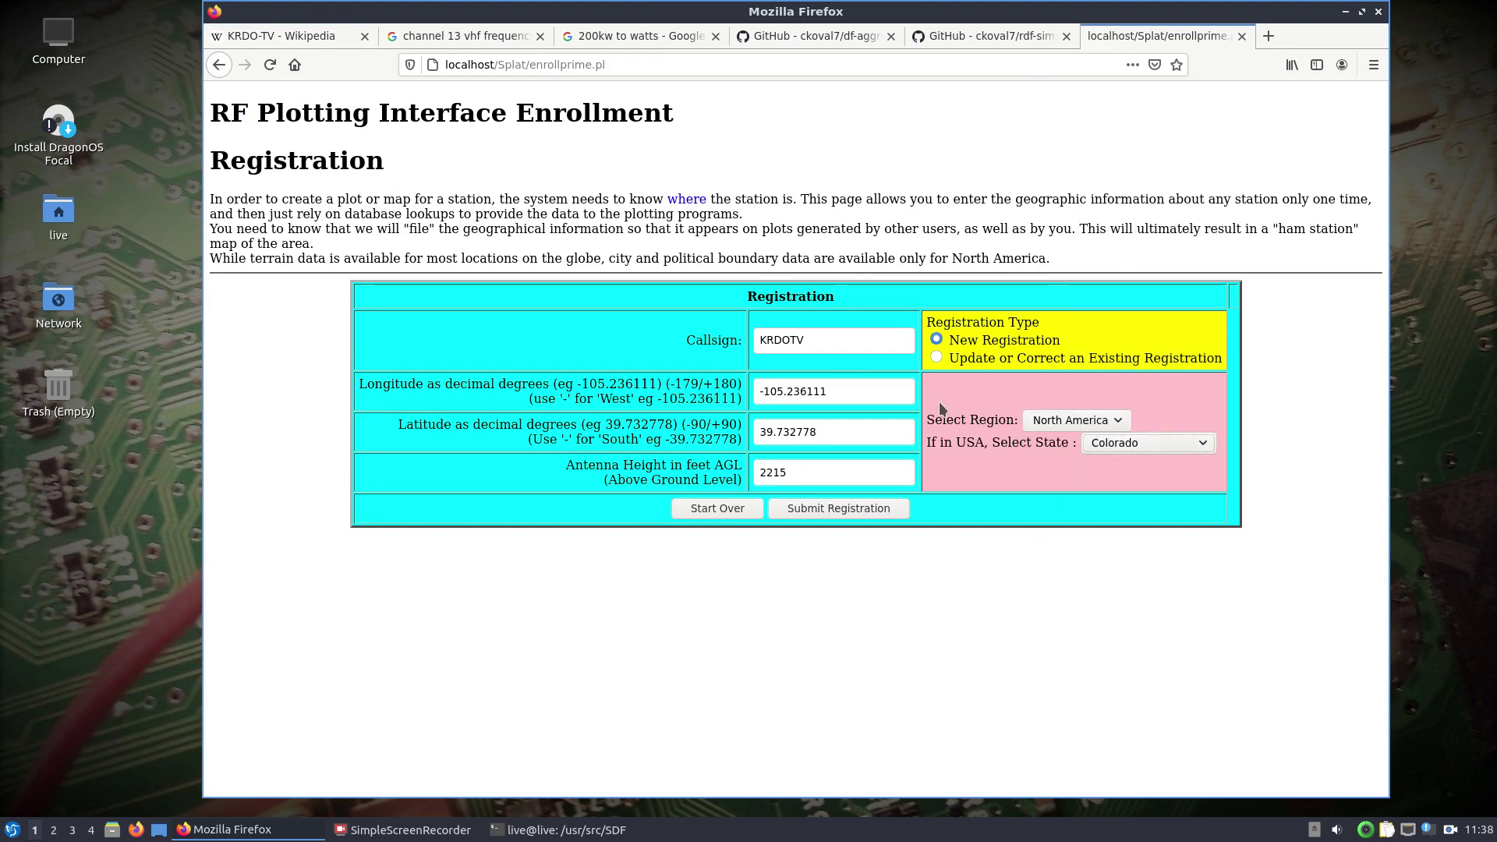
pyautogui.click(811, 515)
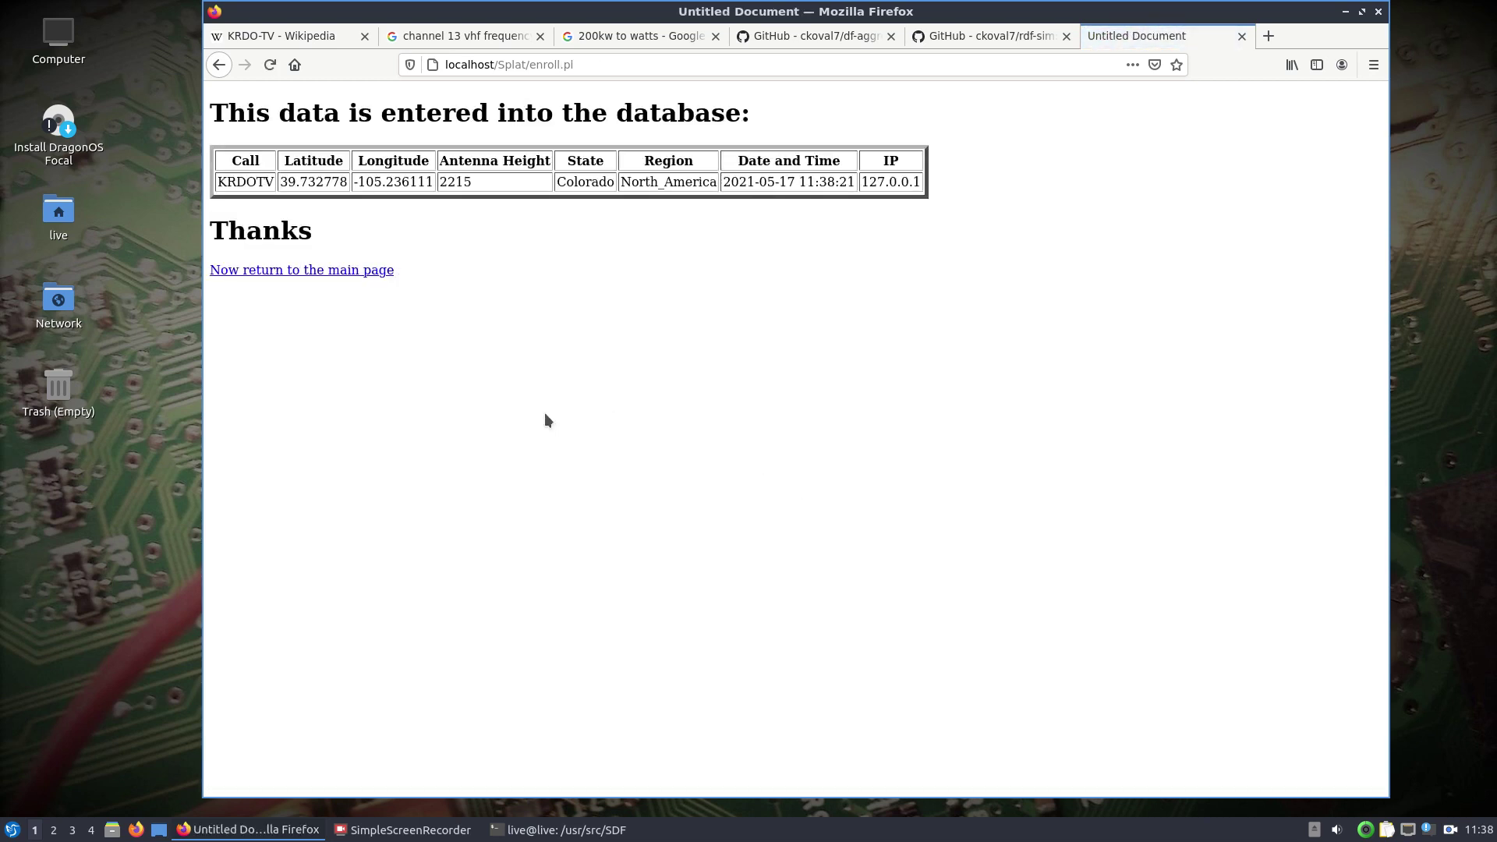
# - Find KRDOTV in the station database and open its plot parameters
pyautogui.click(308, 272)
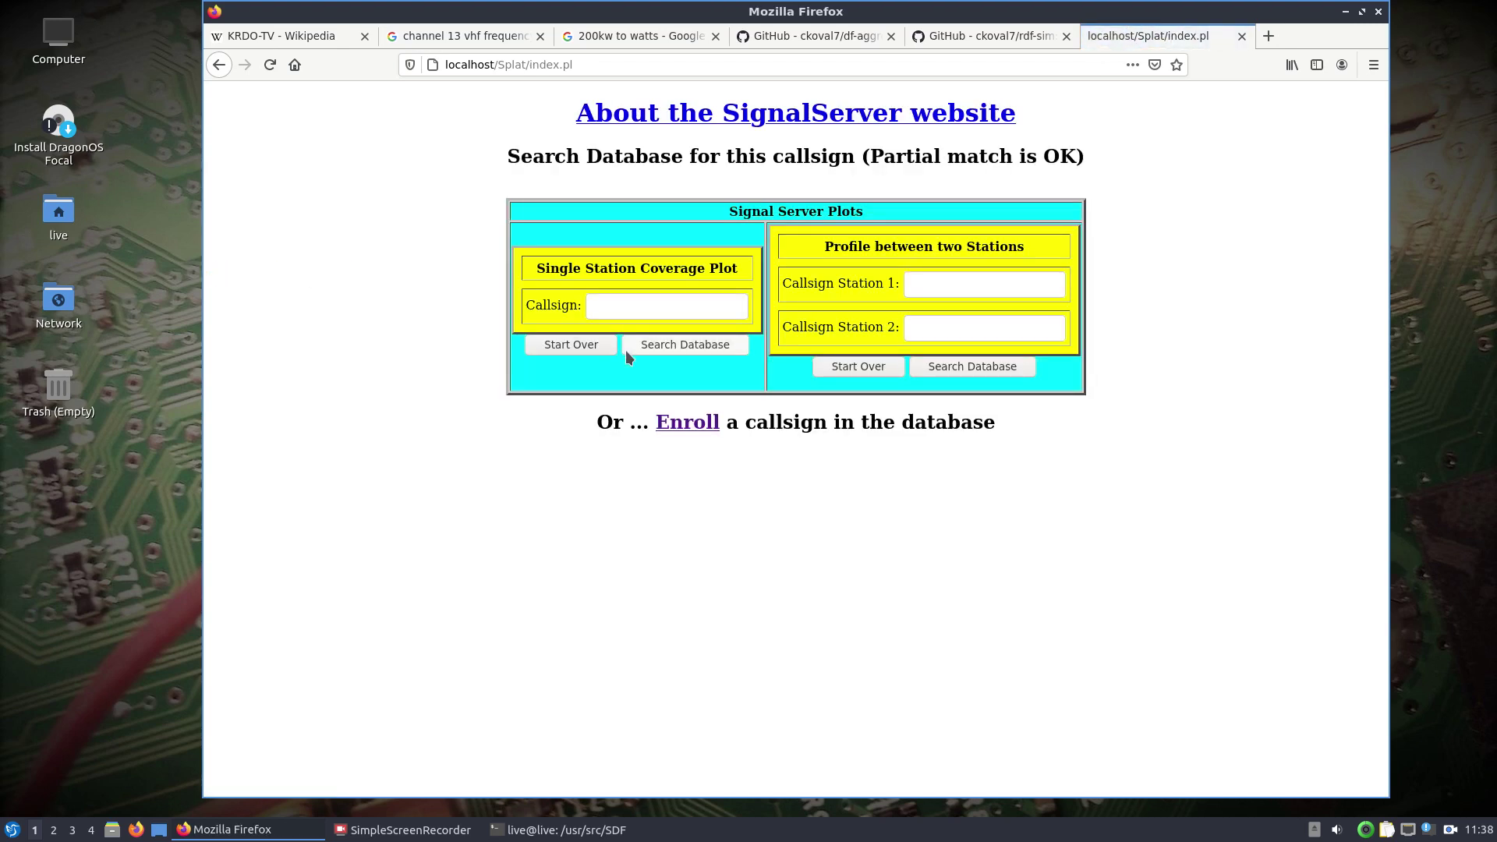
pyautogui.click(673, 344)
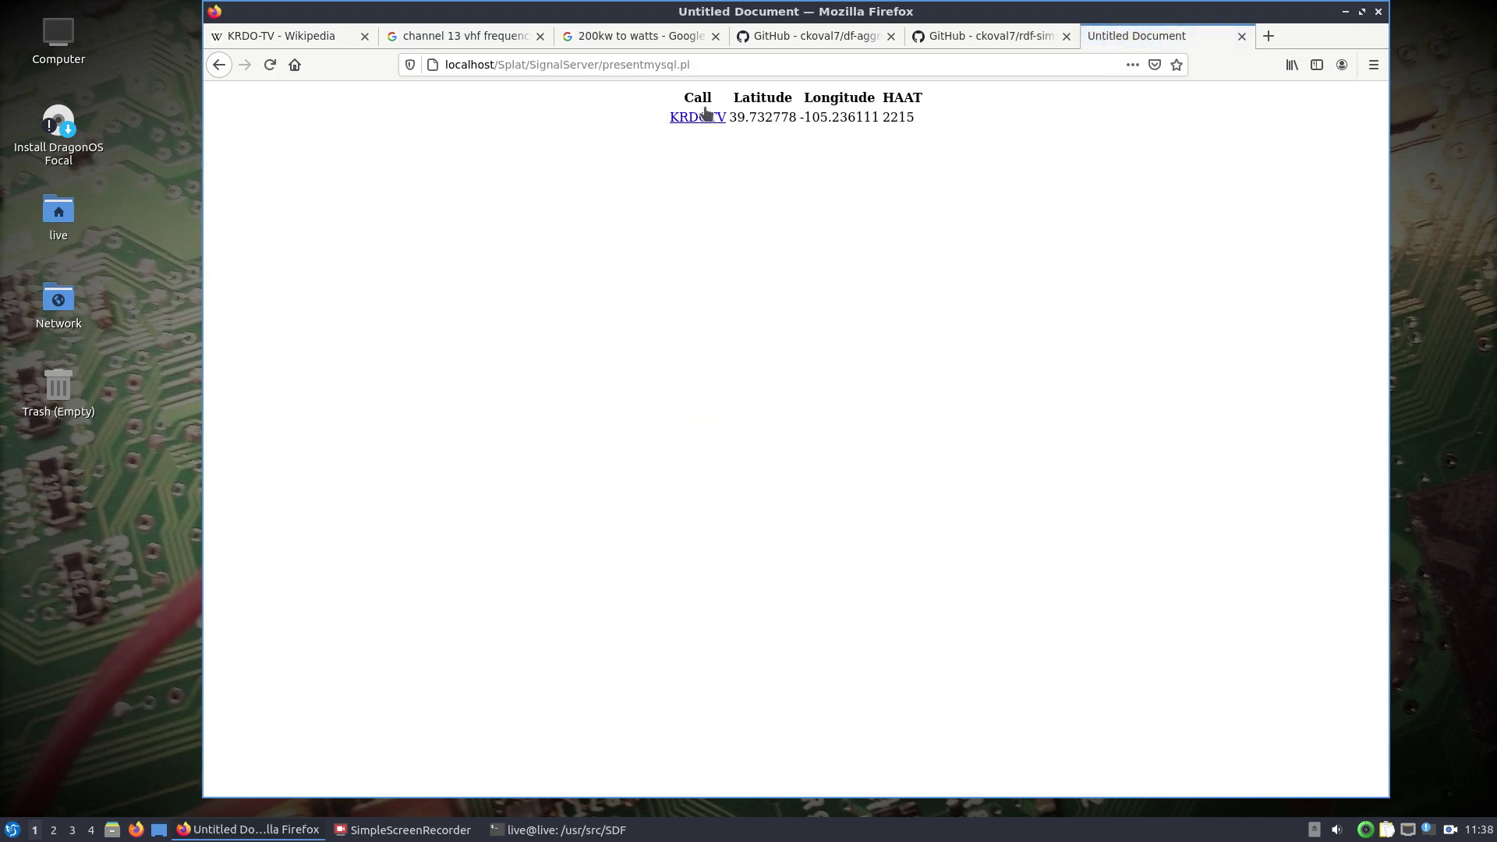
pyautogui.click(704, 118)
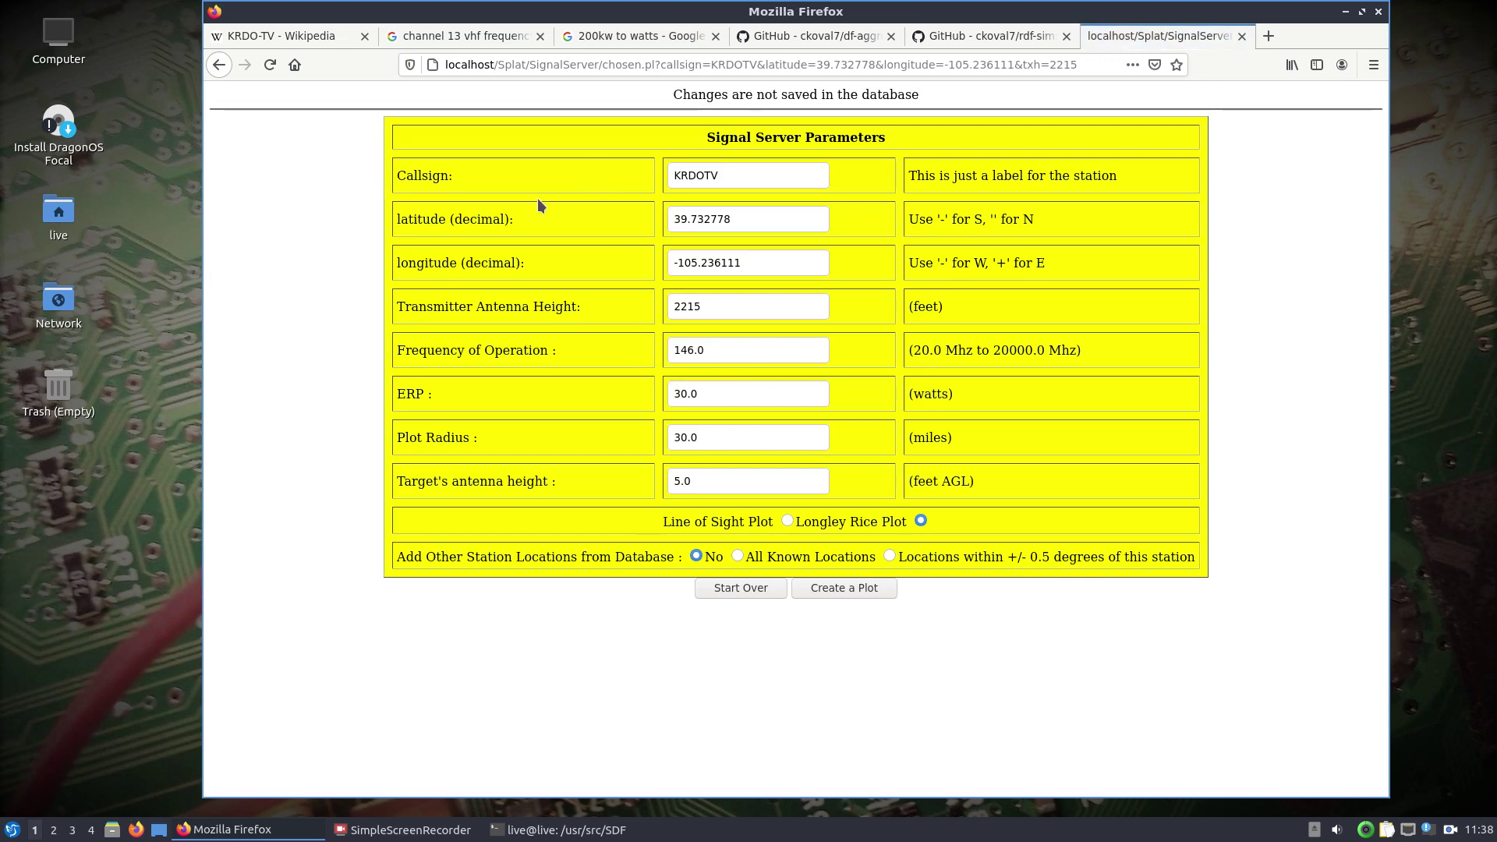
pyautogui.click(462, 34)
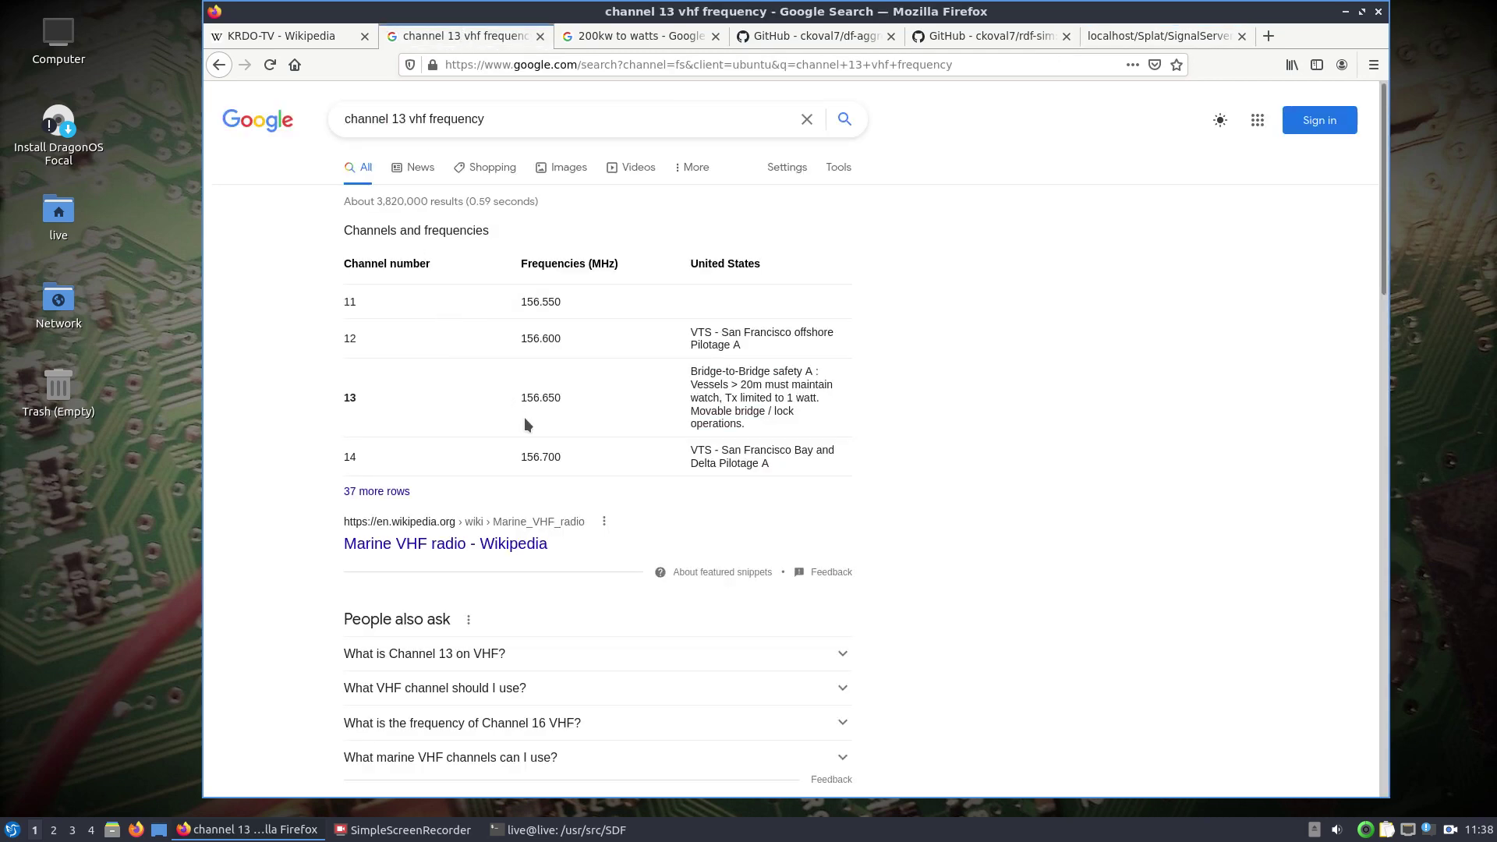
pyautogui.click(1128, 37)
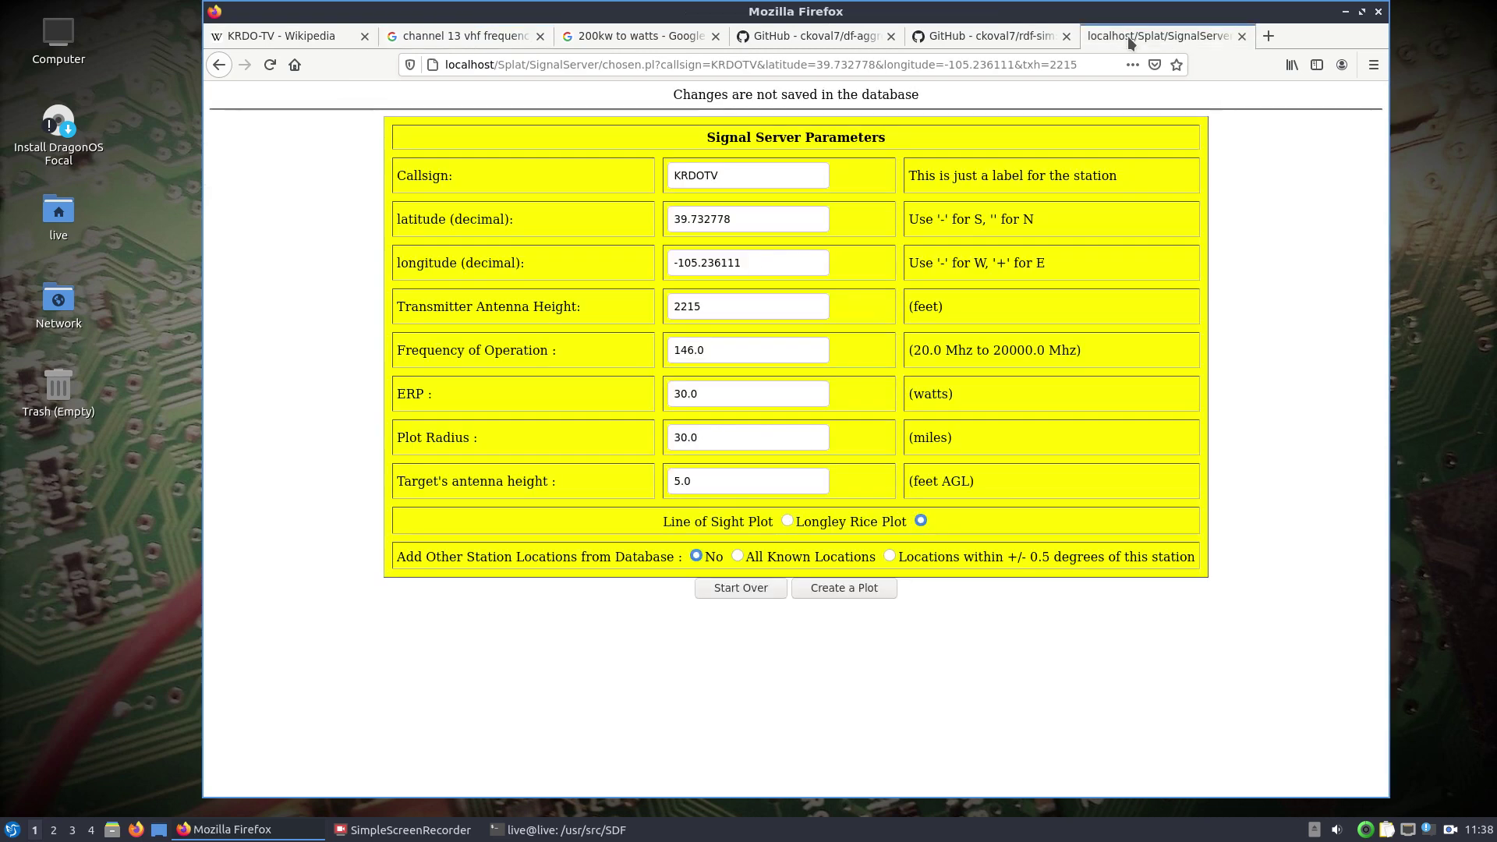
# - Change the Frequency of Operation from 146.0 to 156.650 MHz
pyautogui.click(693, 352)
pyautogui.moveTo(726, 355); pyautogui.dragTo(659, 336)
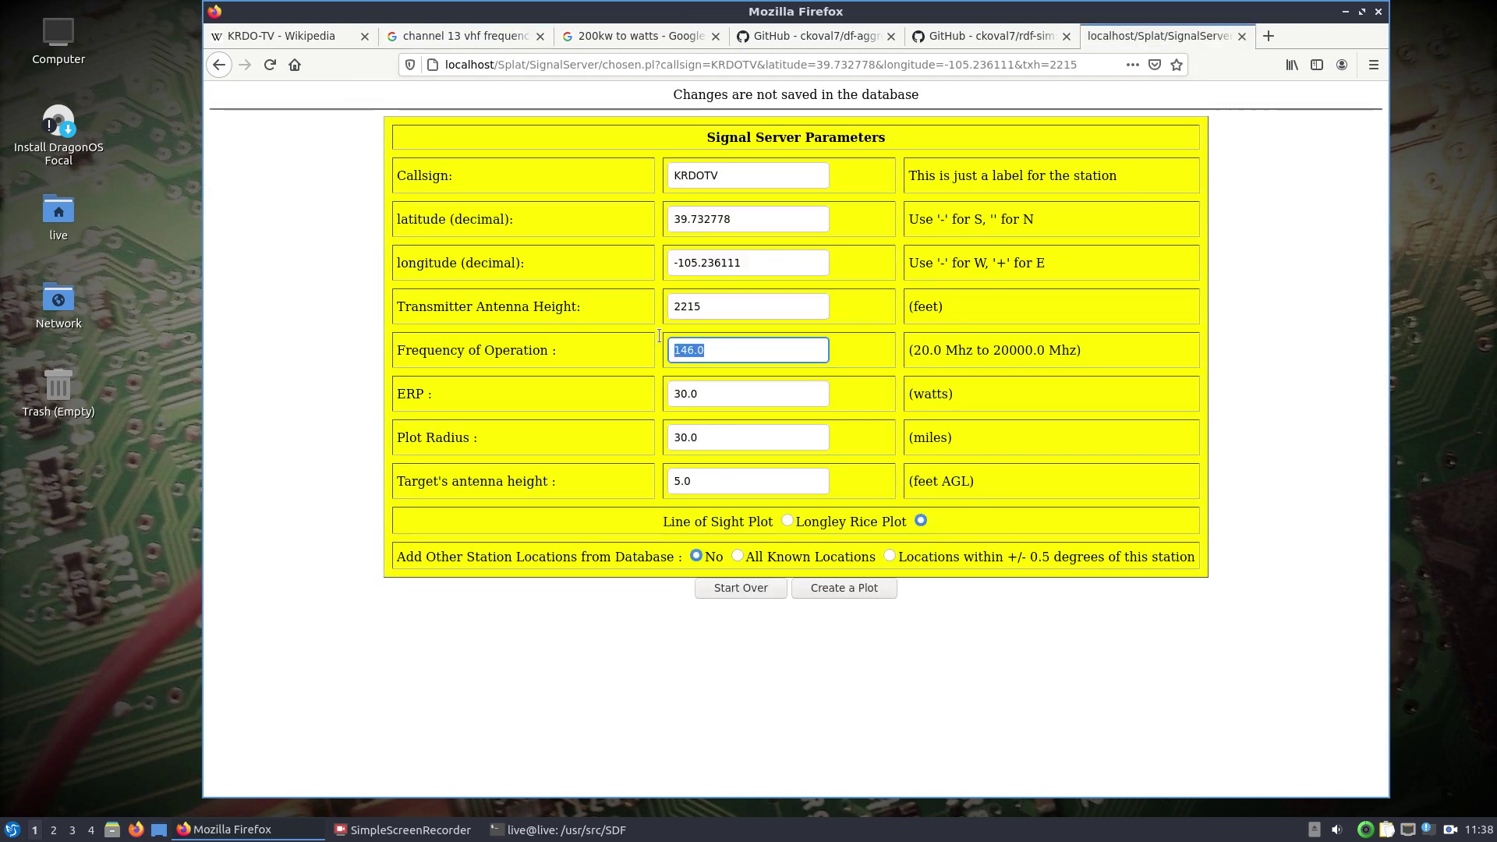
pyautogui.write('156.6')
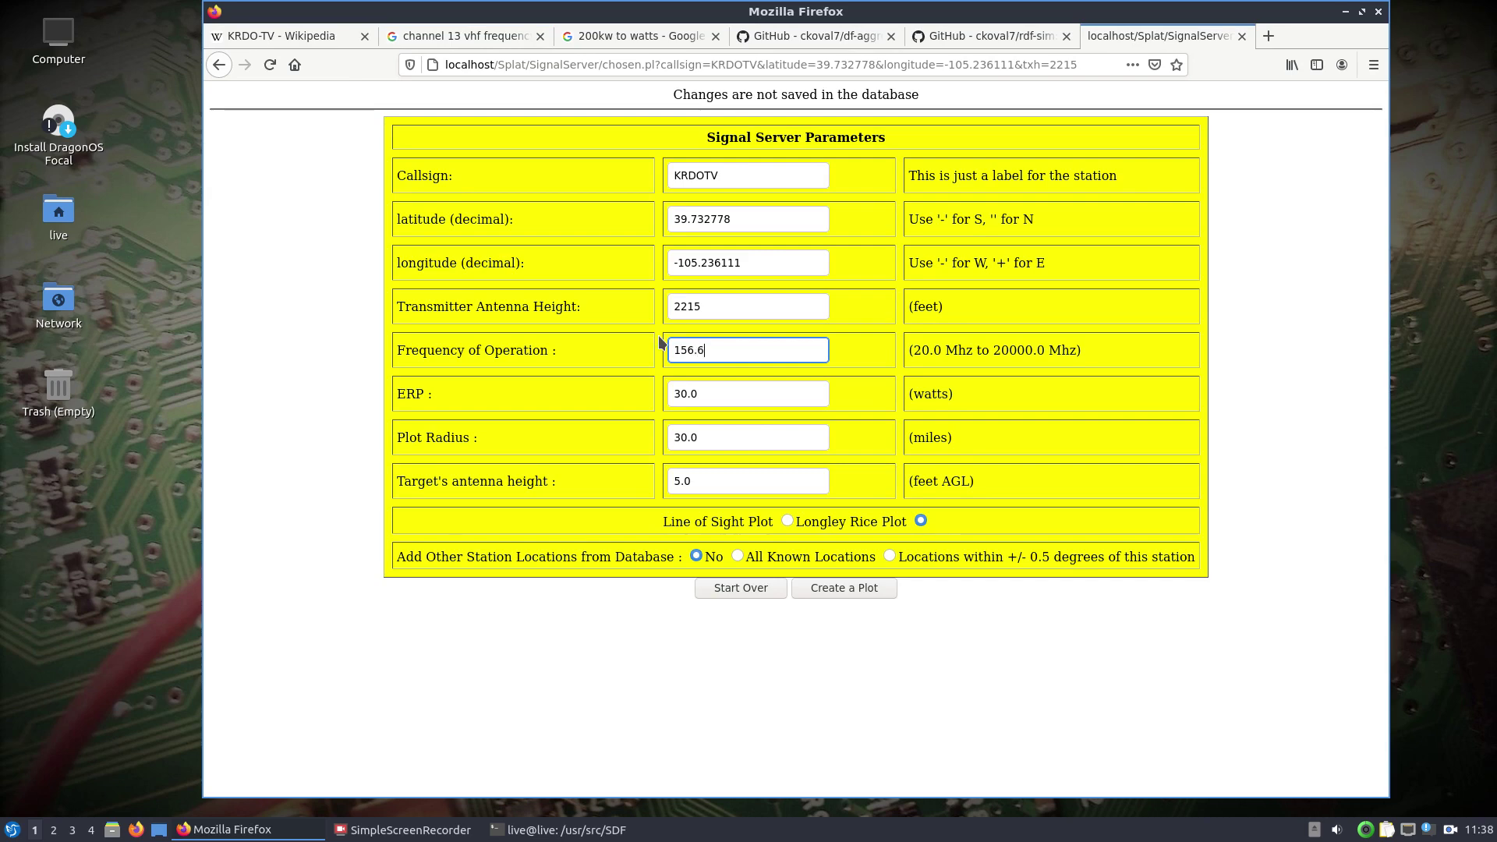
pyautogui.write('50')
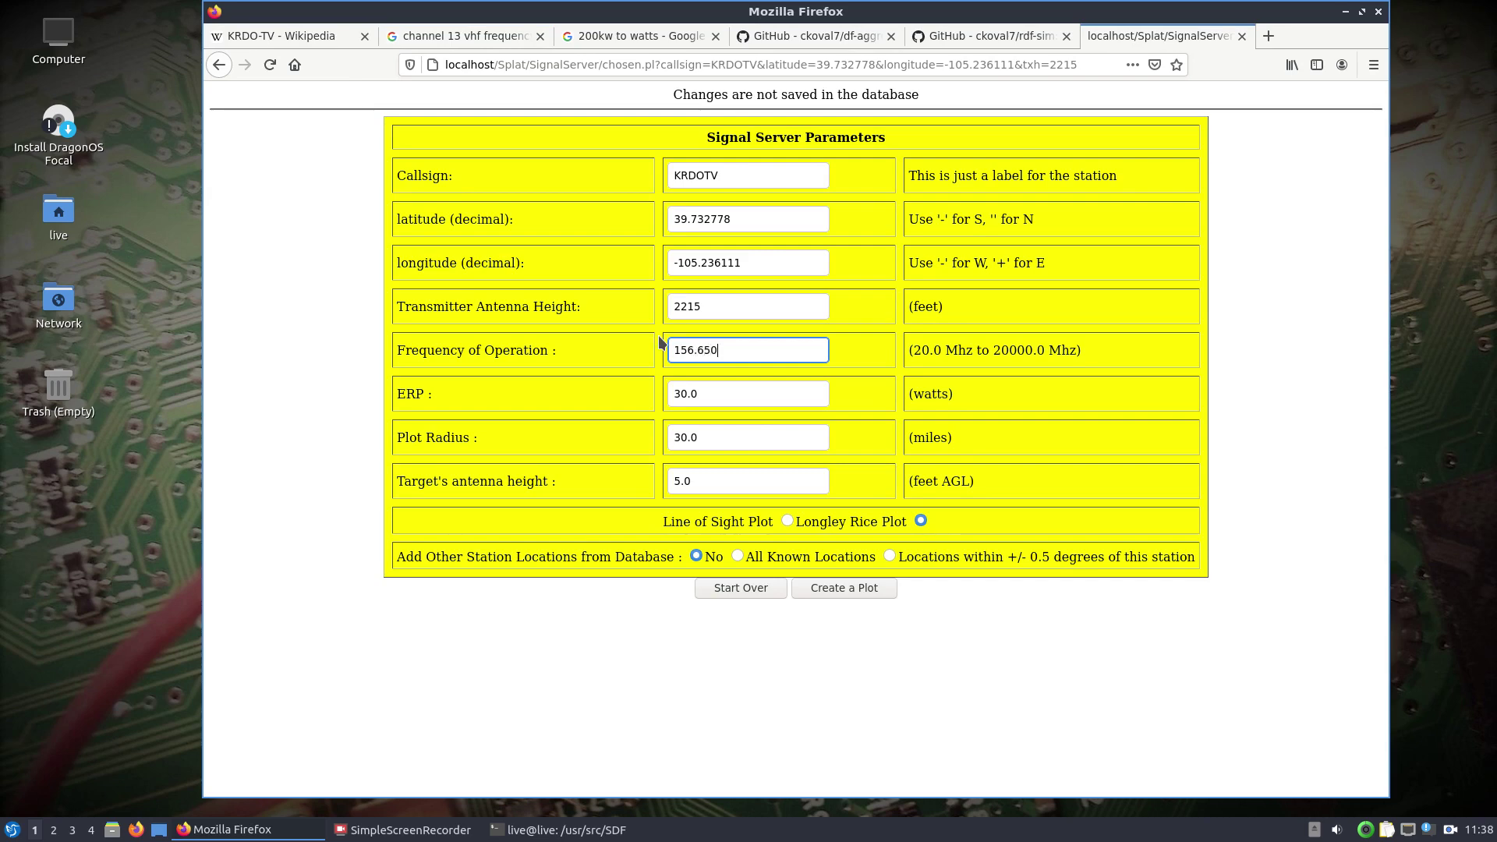
pyautogui.click(455, 43)
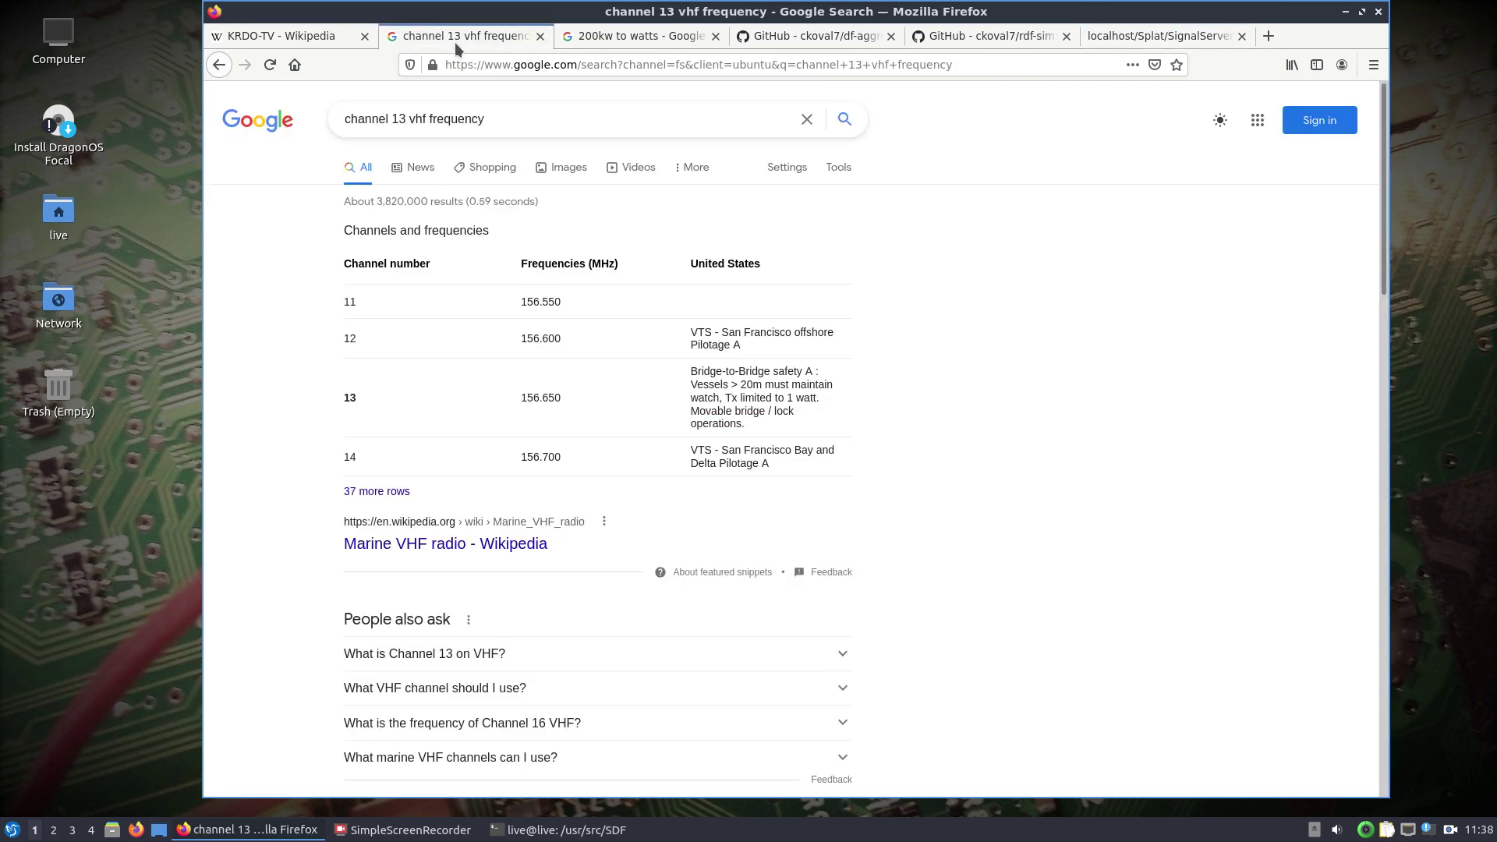
pyautogui.click(1136, 35)
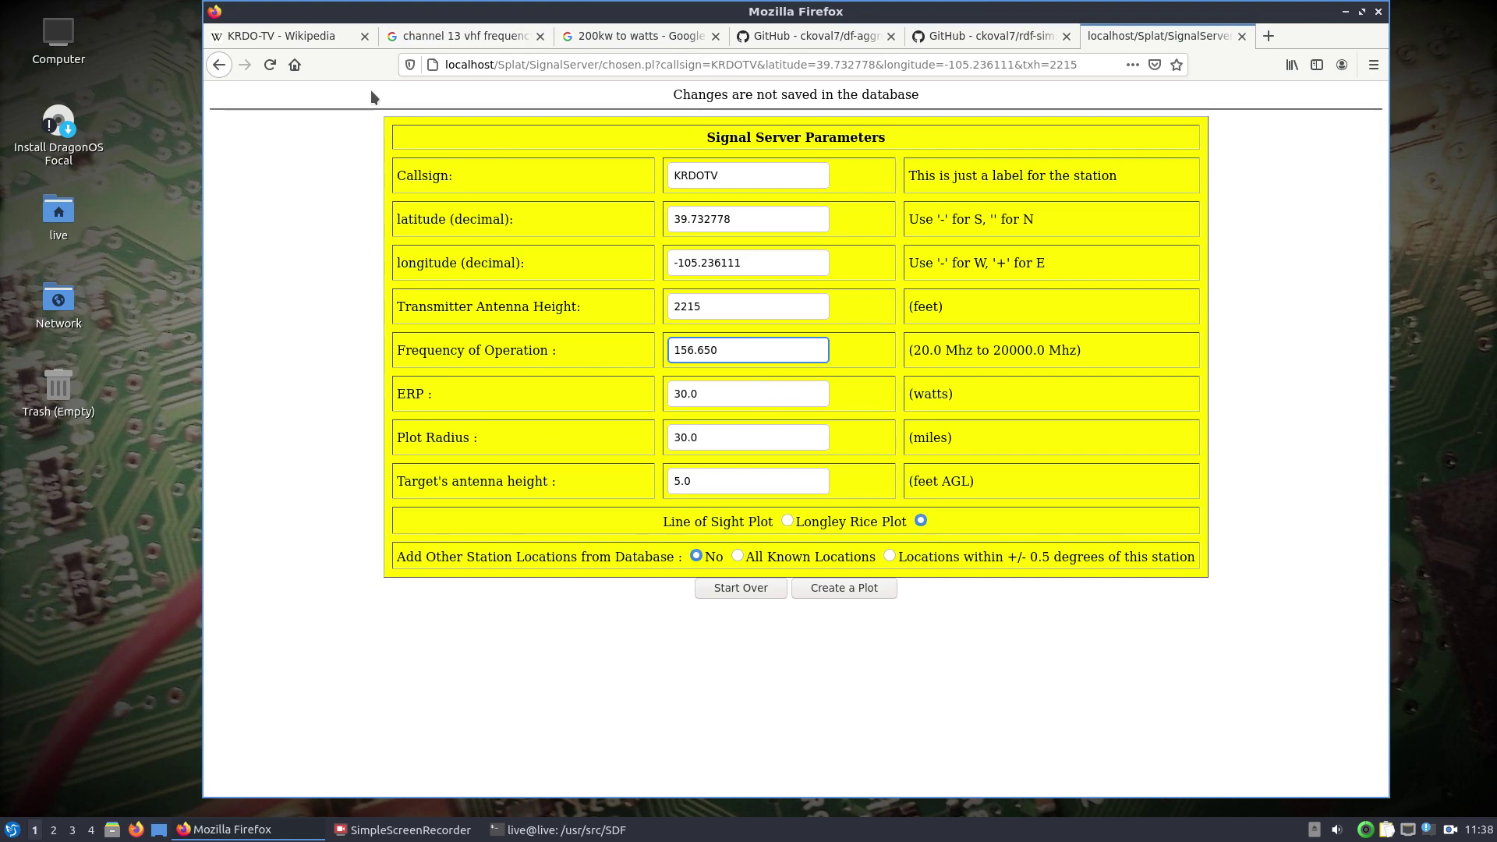
# - Set ERP to 200000 watts and create the KRDOTV coverage plot
pyautogui.click(628, 39)
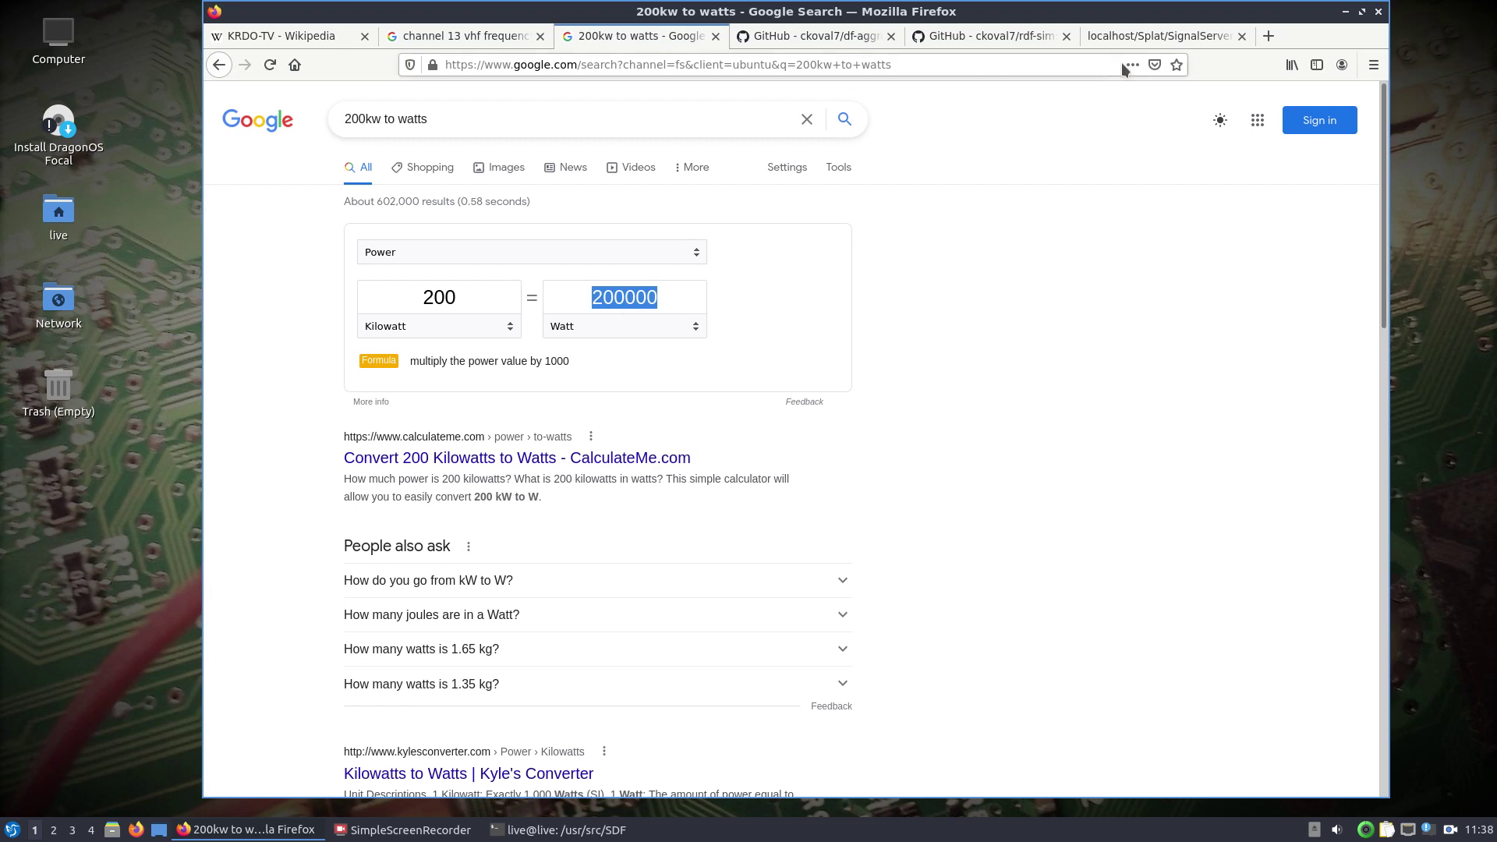
pyautogui.click(1145, 36)
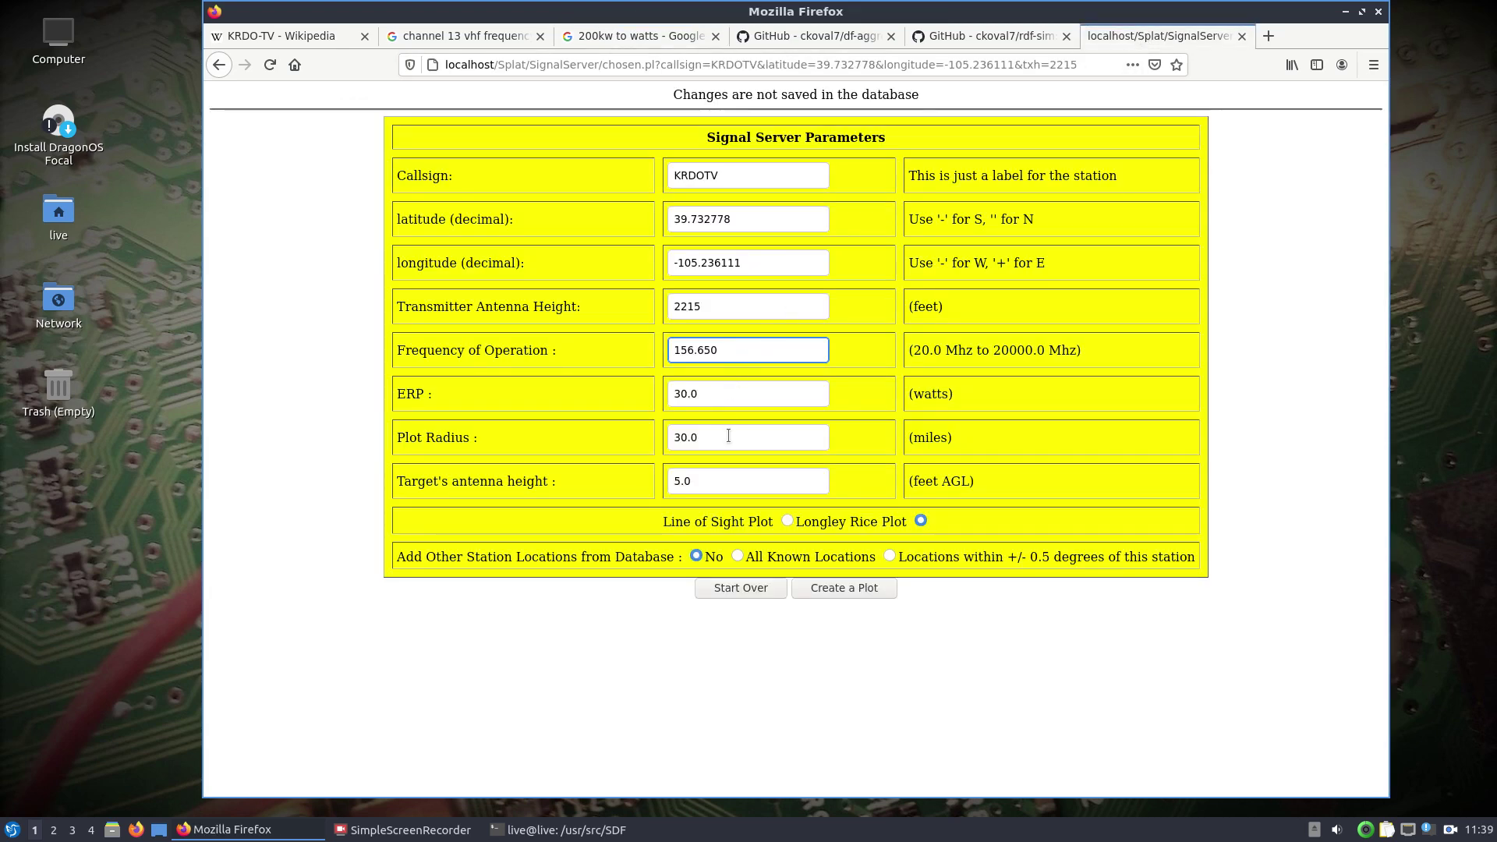
pyautogui.moveTo(709, 392); pyautogui.dragTo(668, 386)
pyautogui.write('2')
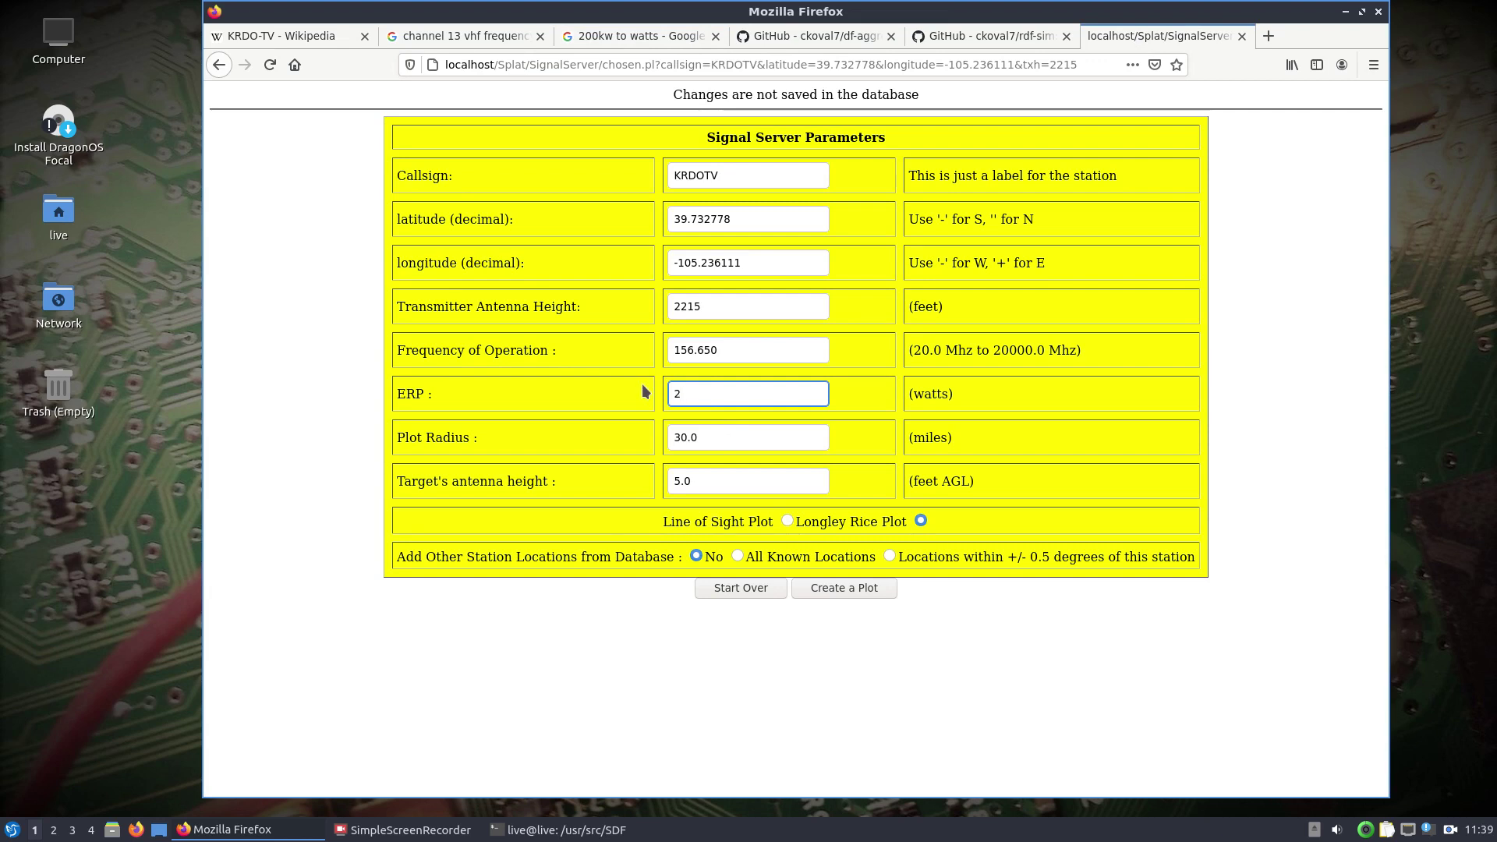
pyautogui.write('00000')
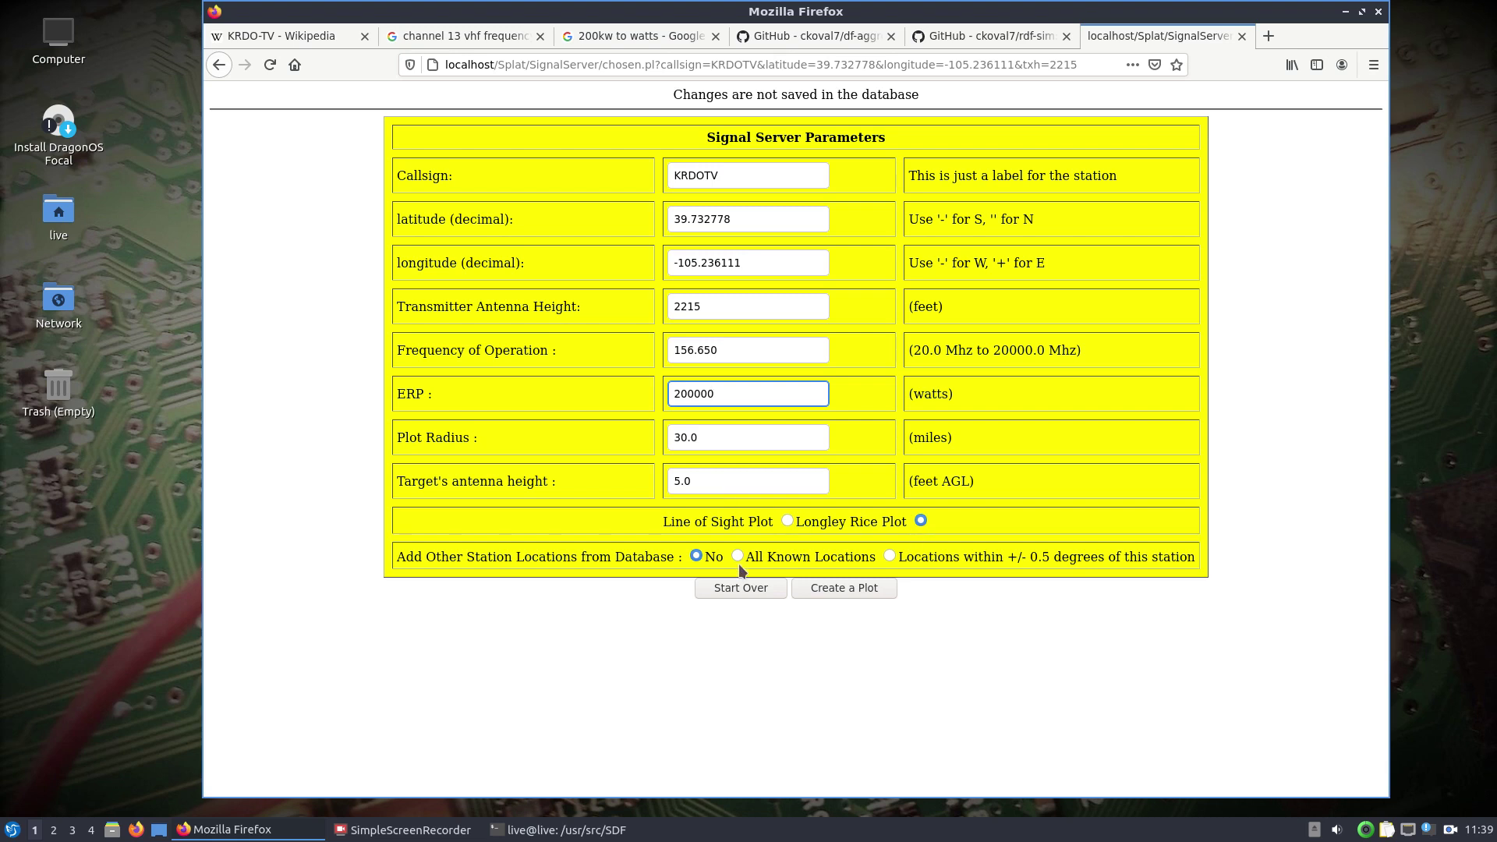
pyautogui.click(854, 591)
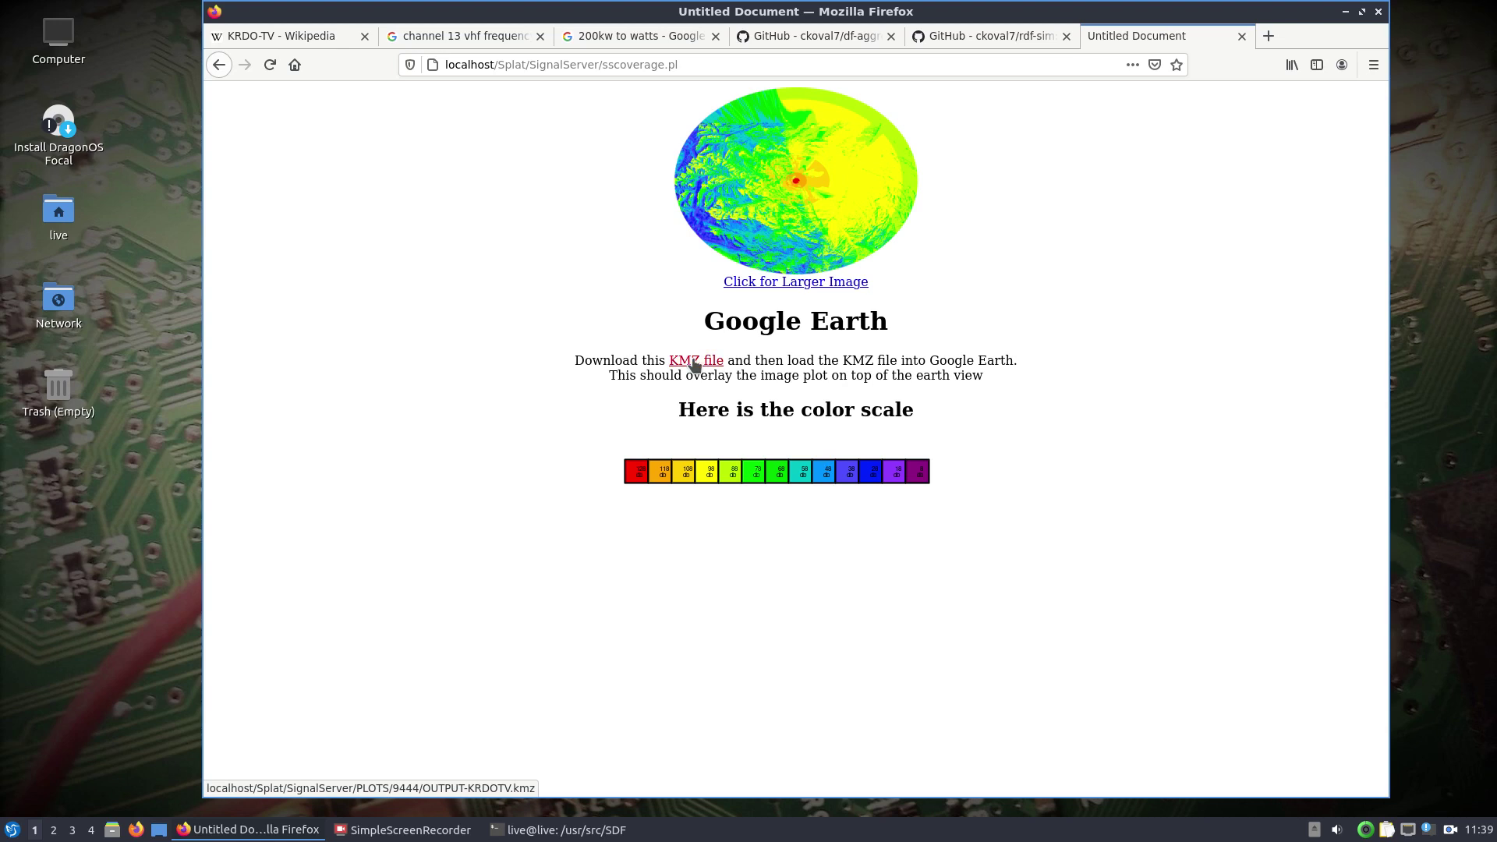
# - Save OUTPUT-KRDOTV.kmz from the plot page's KMZ link and close the downloads list
pyautogui.click(695, 362)
pyautogui.click(675, 442)
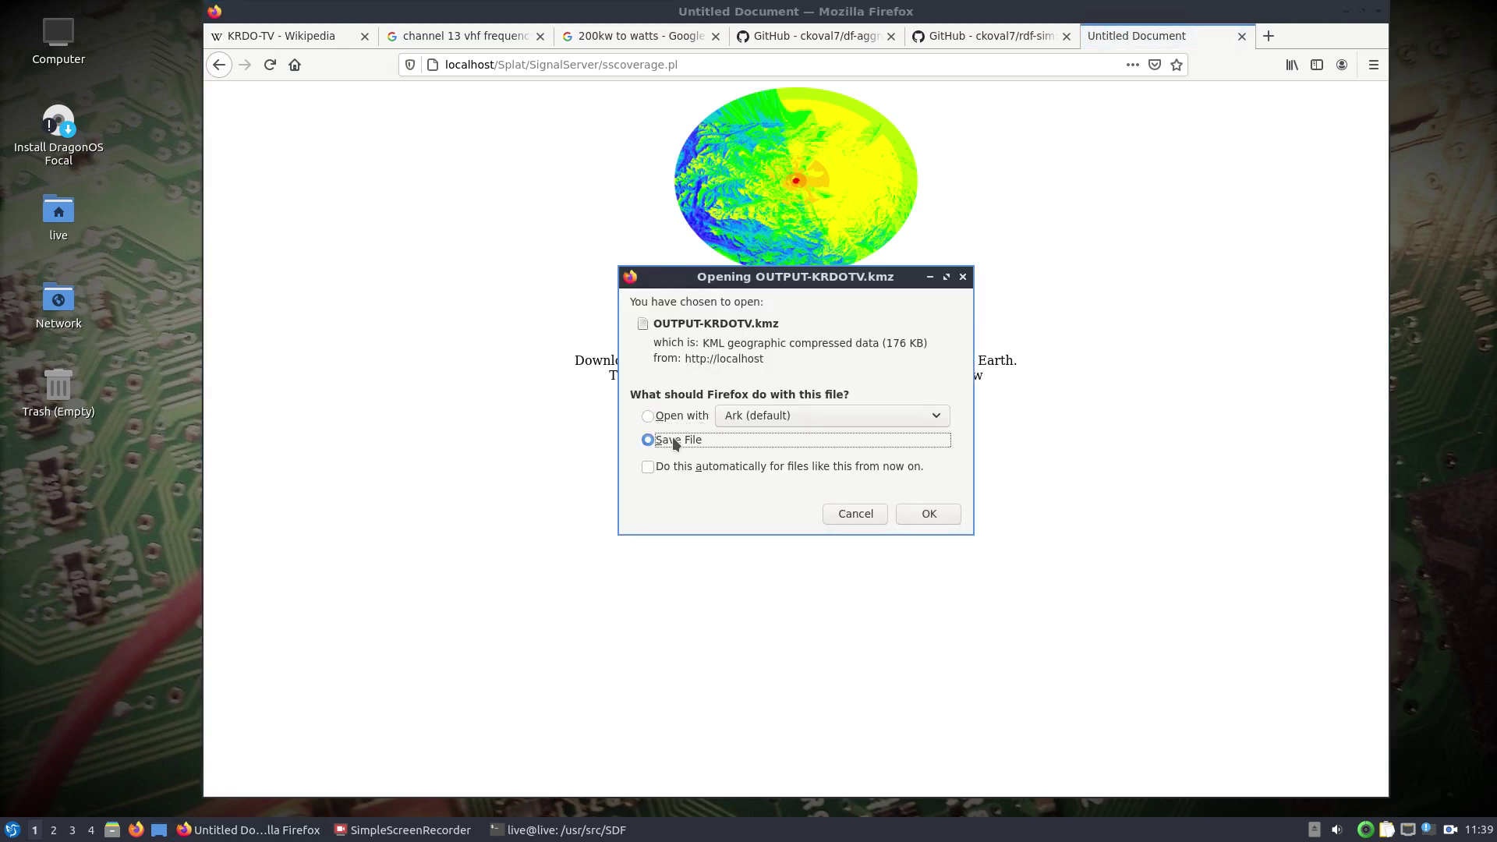
pyautogui.click(931, 515)
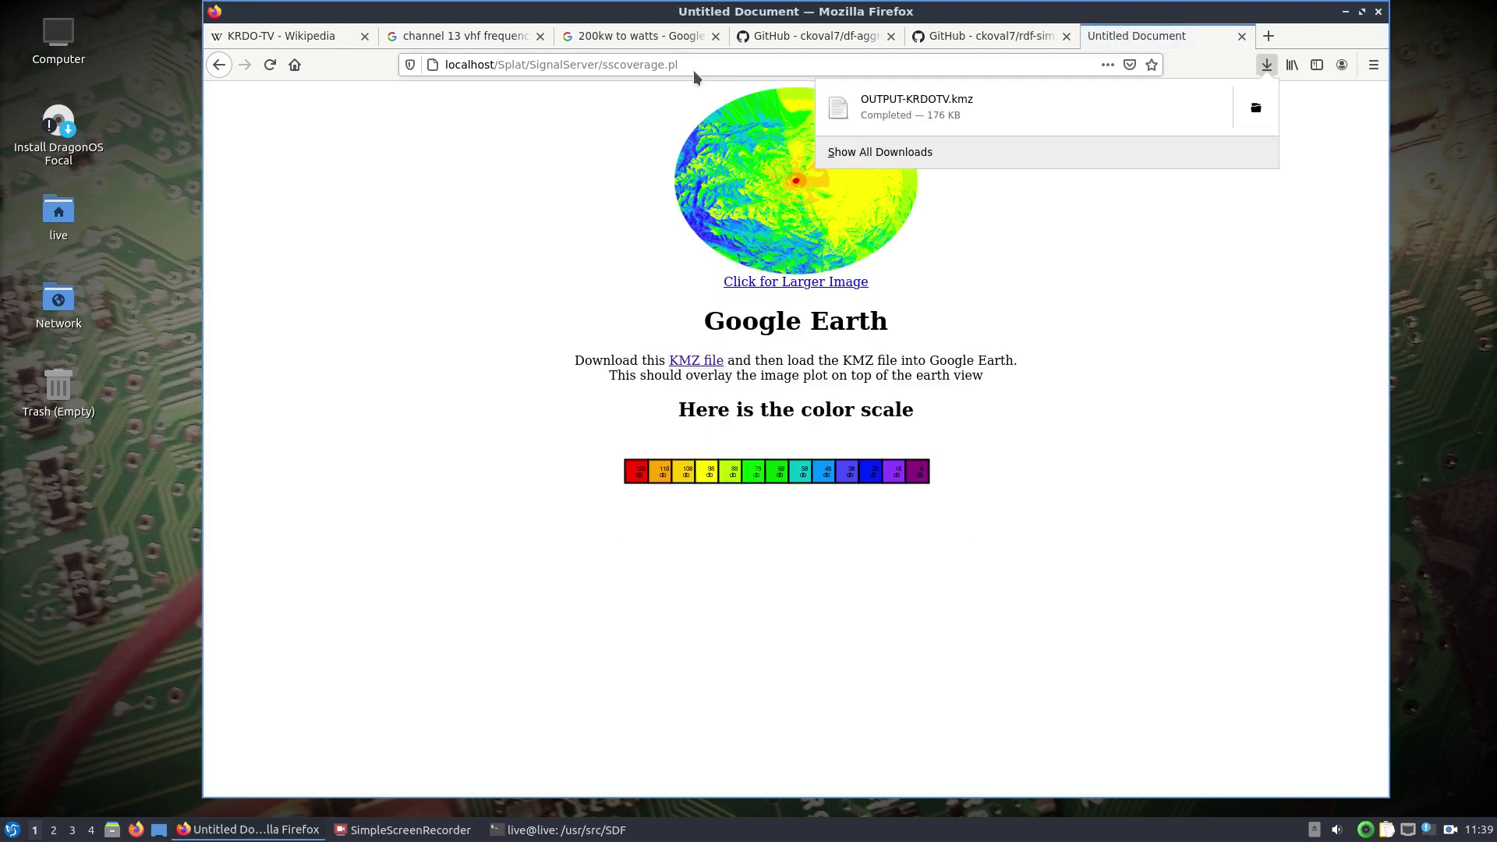
pyautogui.click(623, 16)
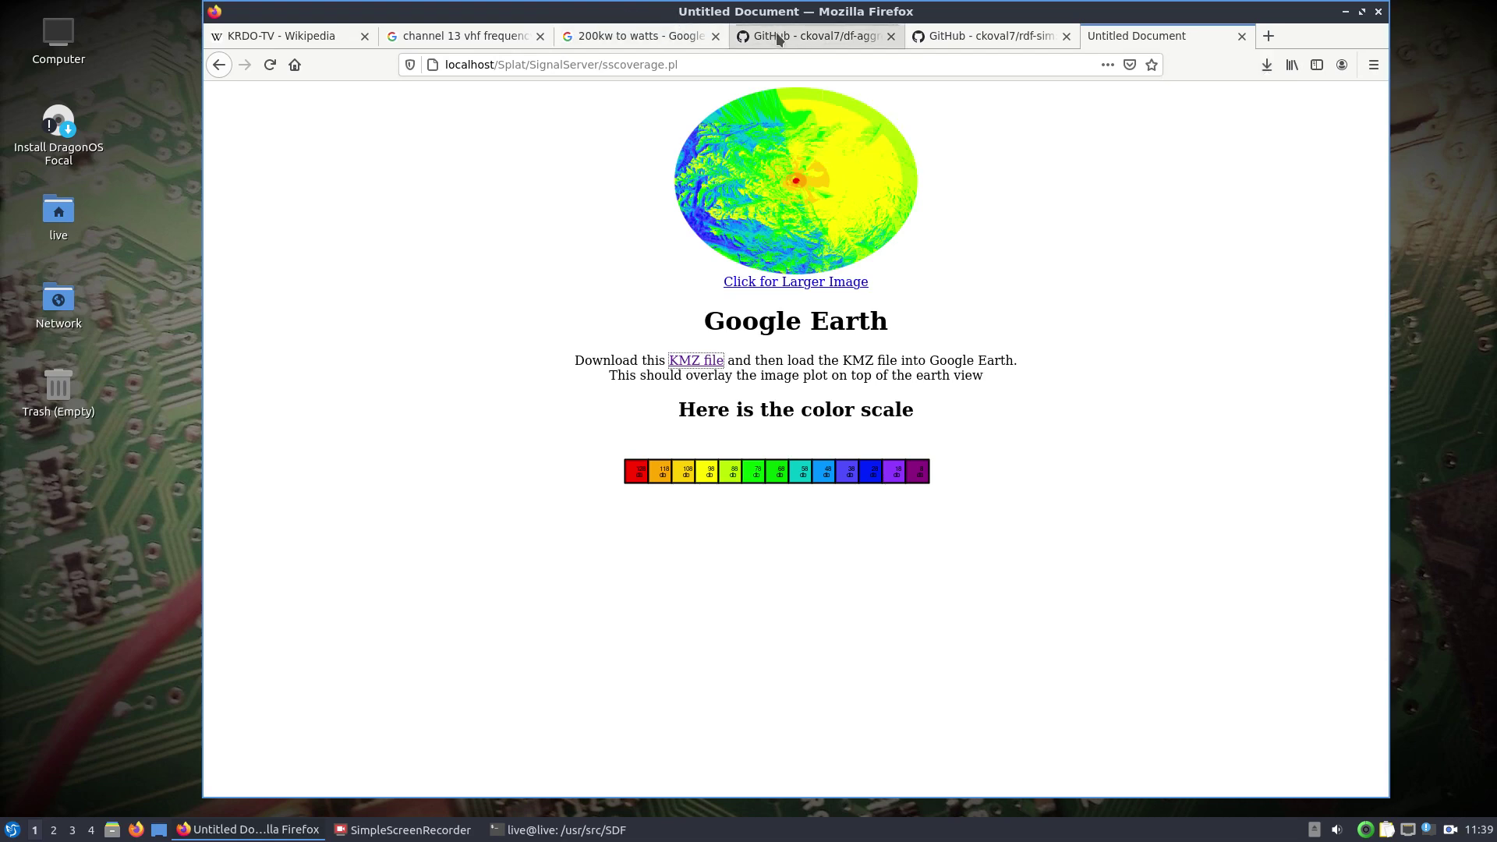
# - Look over the df-aggregator and rdf-sim repositories, then type cd /usr/src/df-aggregator in the terminal
pyautogui.click(826, 38)
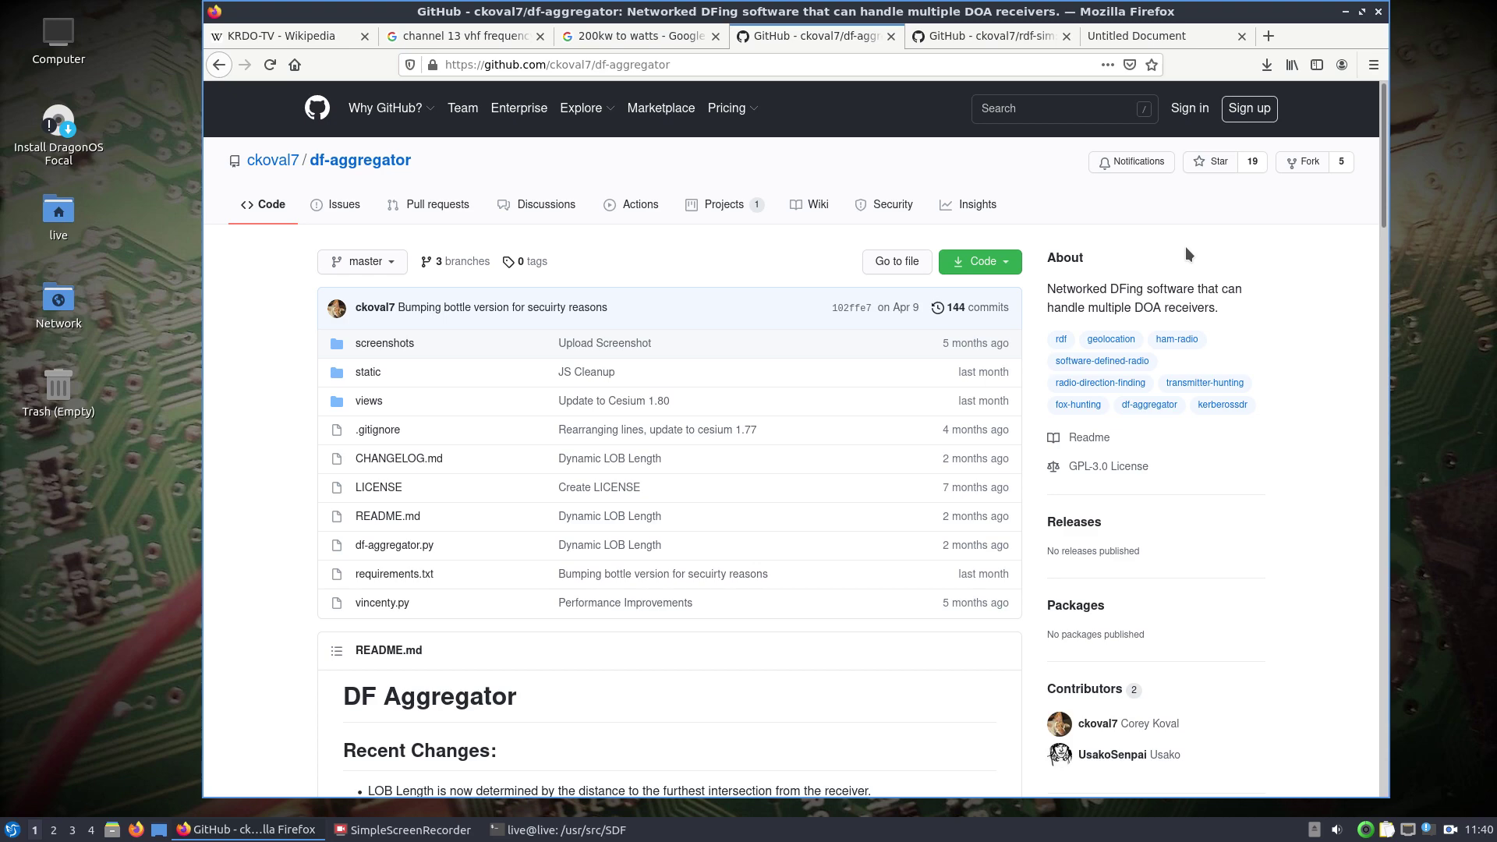
pyautogui.click(989, 43)
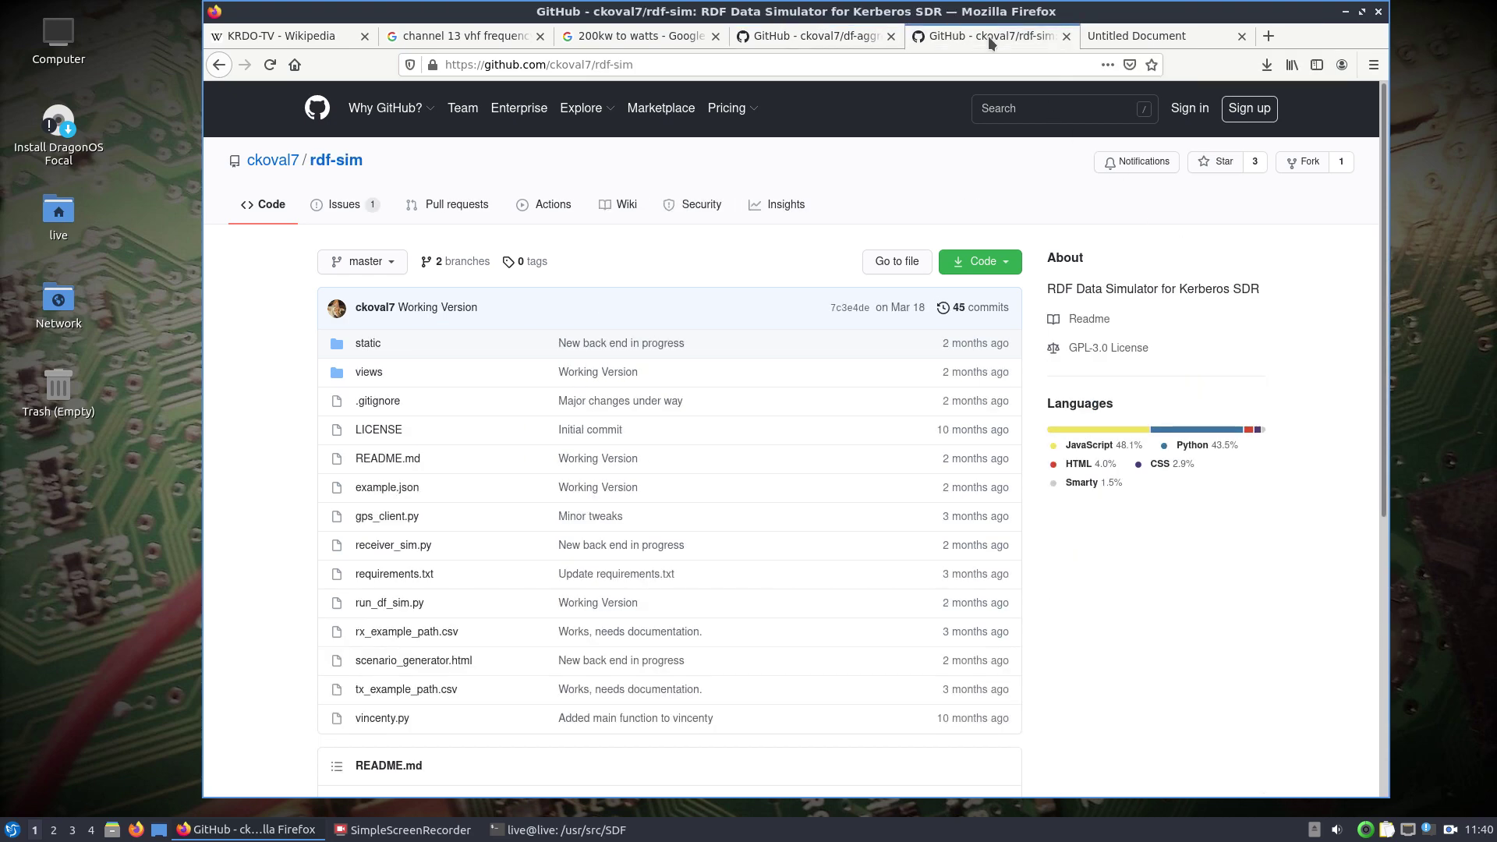
pyautogui.click(835, 37)
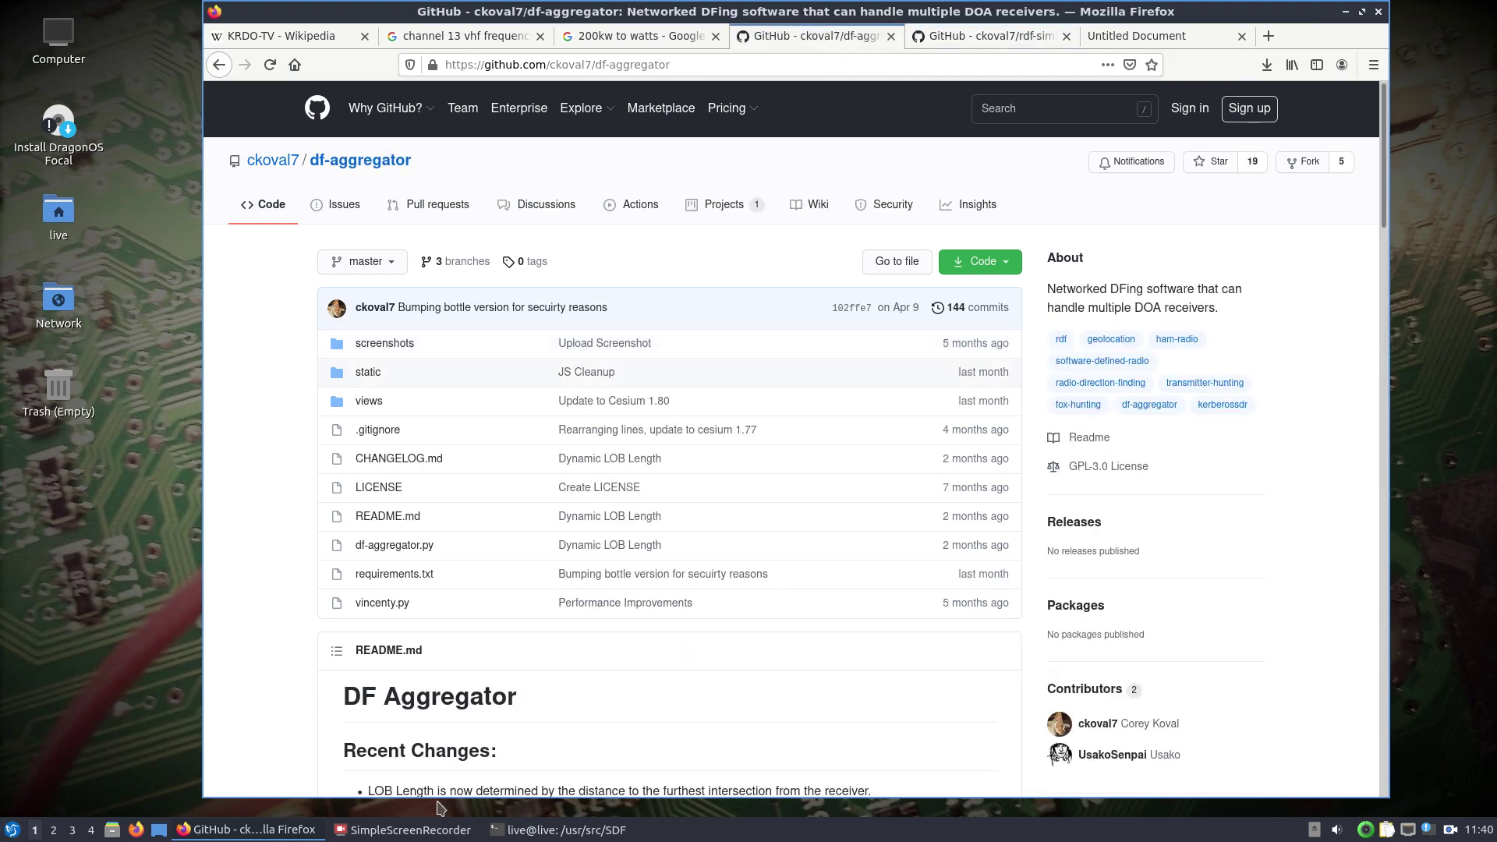
pyautogui.click(511, 830)
pyautogui.write('cd /usr/src/')
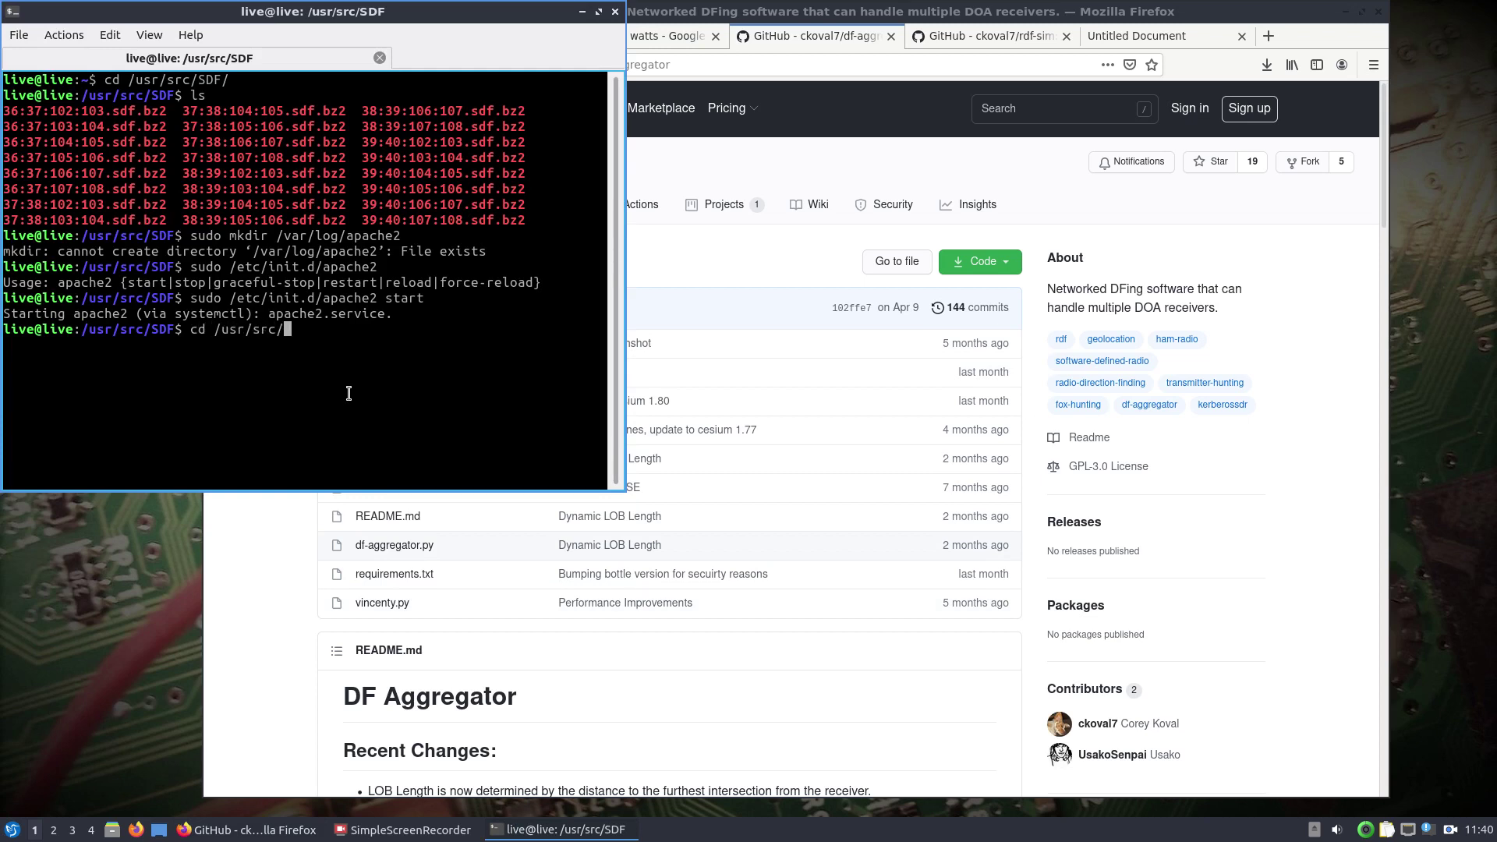
pyautogui.write('df-aggregator')
# - Enter /usr/src/df-aggregator, list it, and view df-aggregator.py -h help in an enlarged window
pyautogui.press('Return')
pyautogui.write('ls')
pyautogui.press('Return')
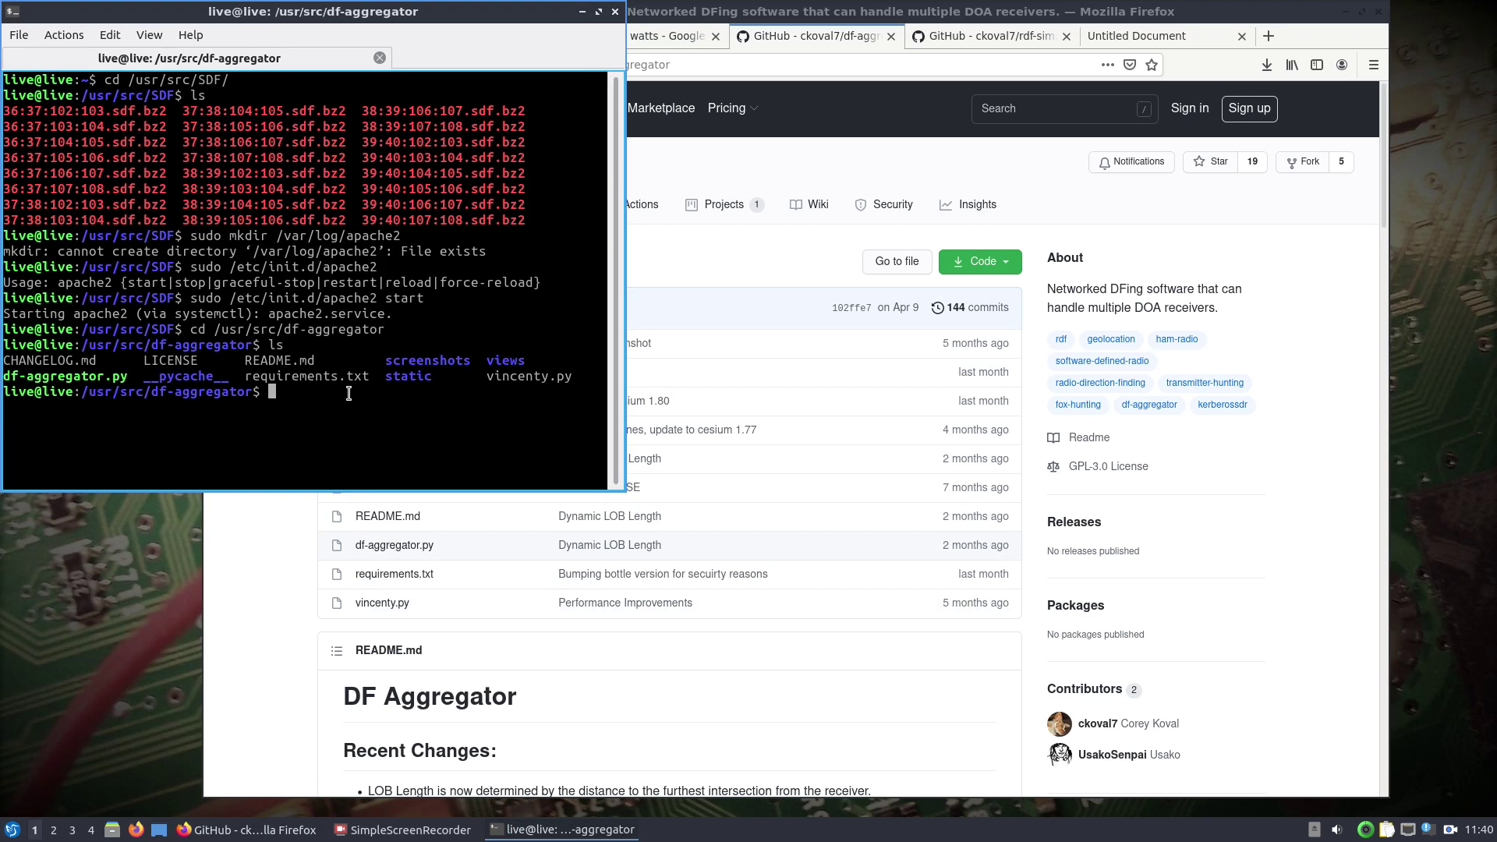
pyautogui.write('./d')
pyautogui.press('Tab')
pyautogui.write('-h')
pyautogui.press('Return')
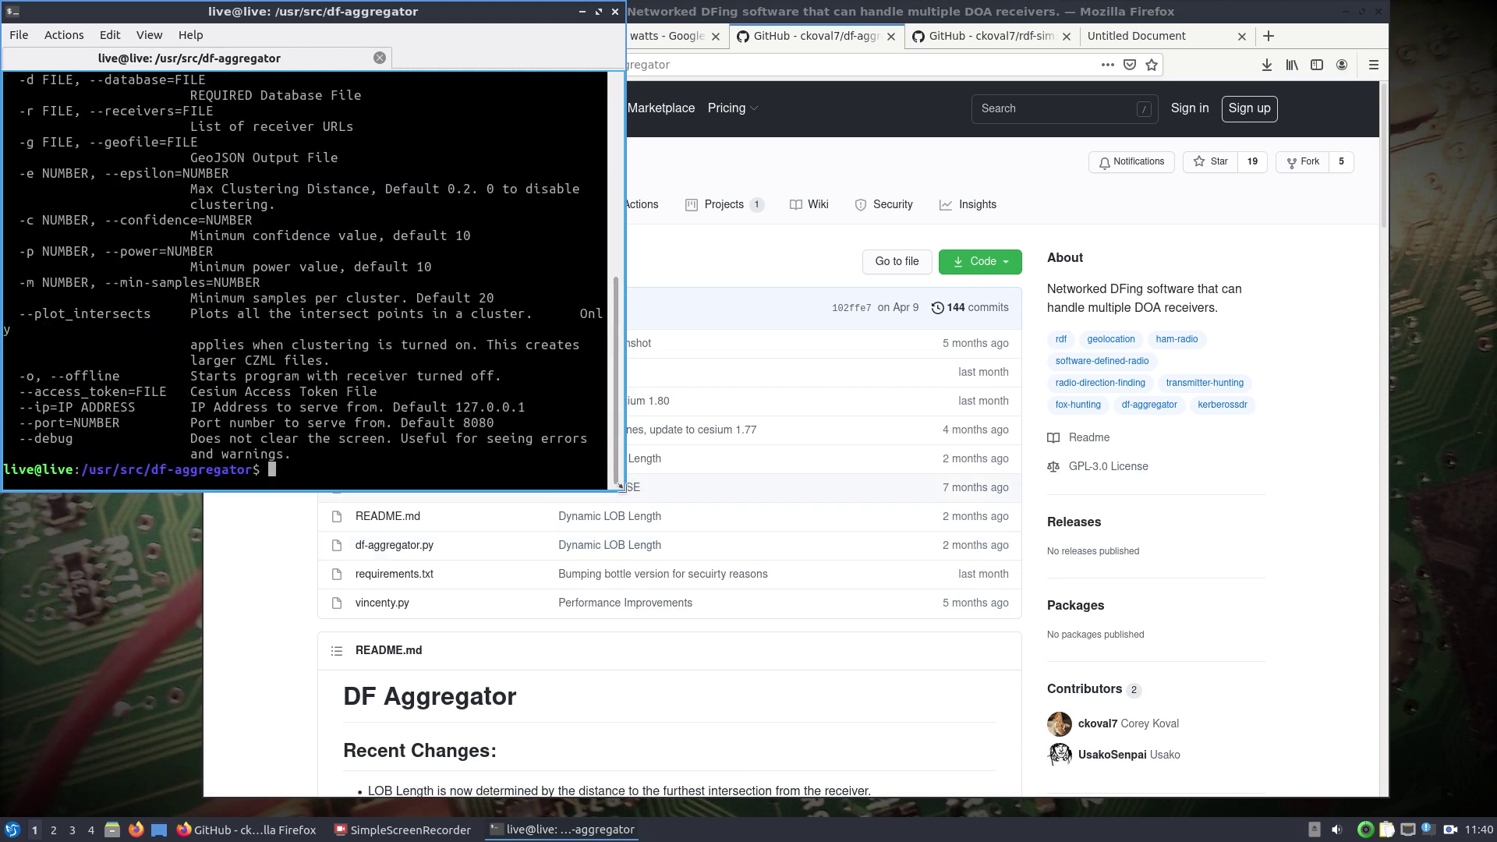
pyautogui.moveTo(622, 488); pyautogui.dragTo(747, 533)
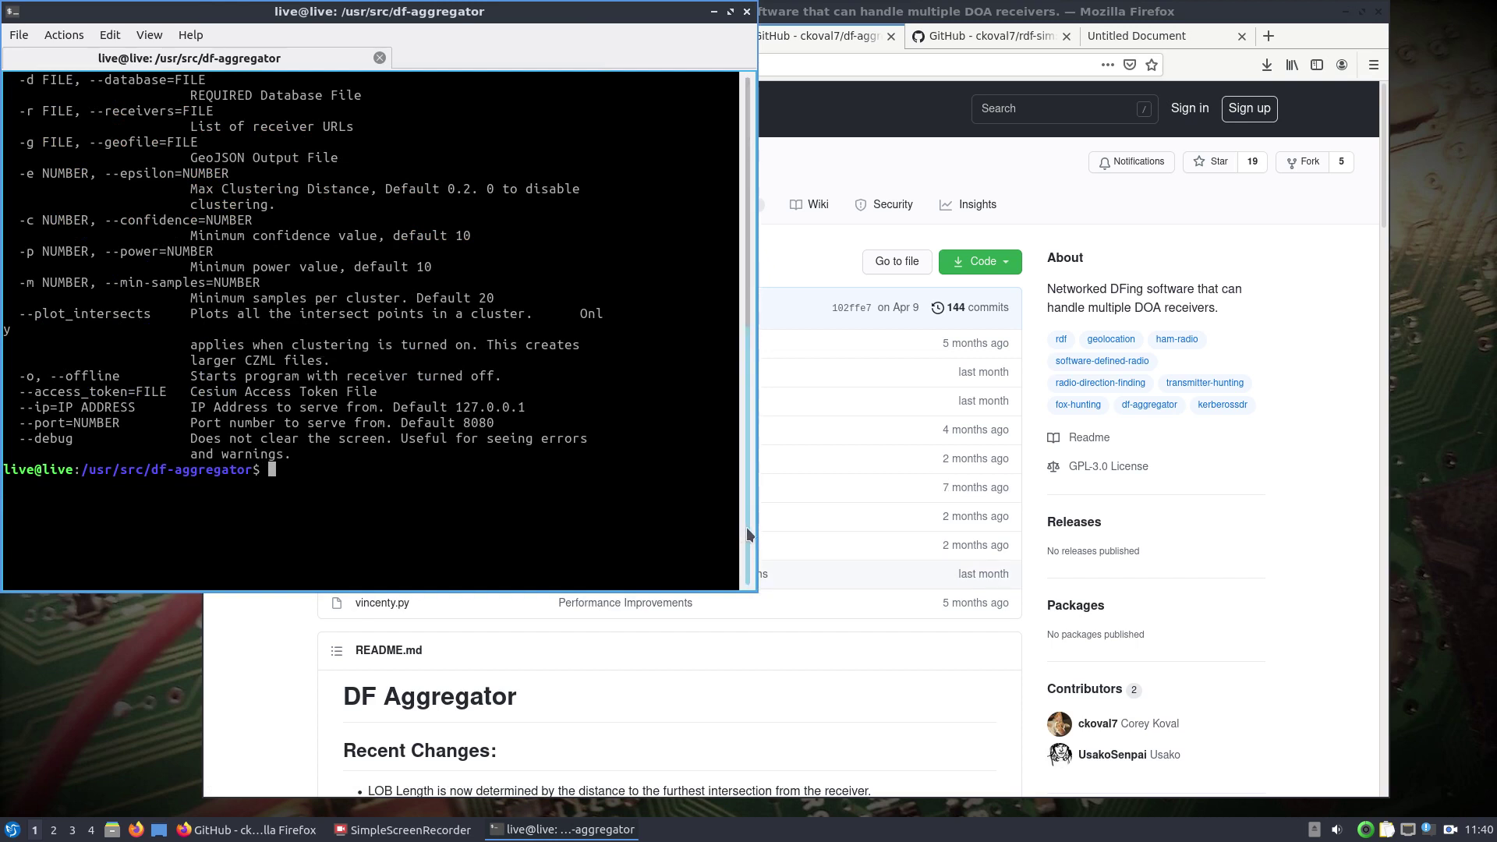
# - Launch ./df-aggregator.py -d /home/live/youtube -o in offline mode
pyautogui.press('Up')
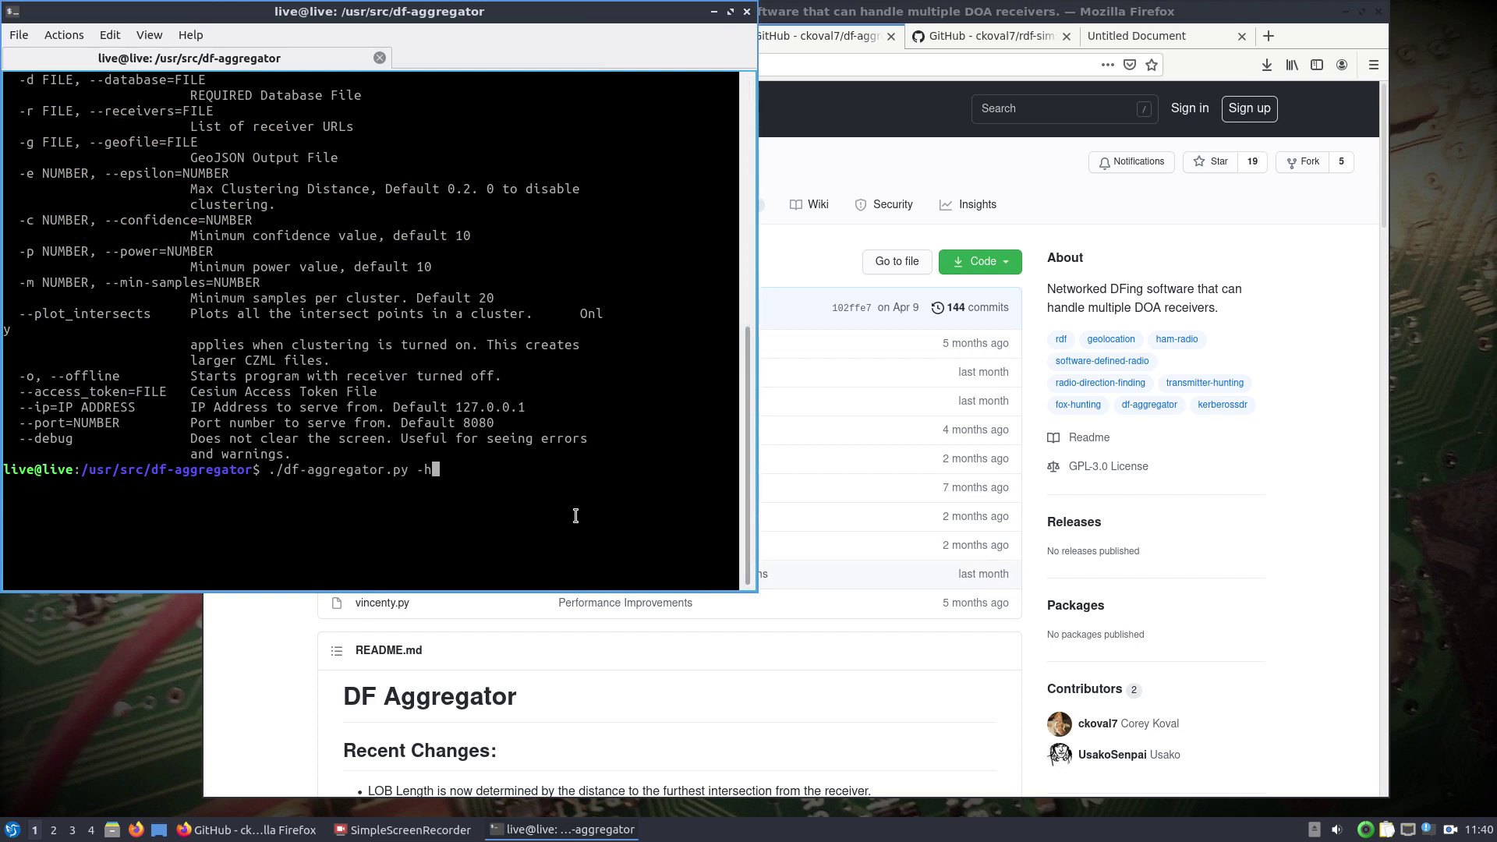
pyautogui.press('BackSpace')
pyautogui.write('d /home/live/youtube ')
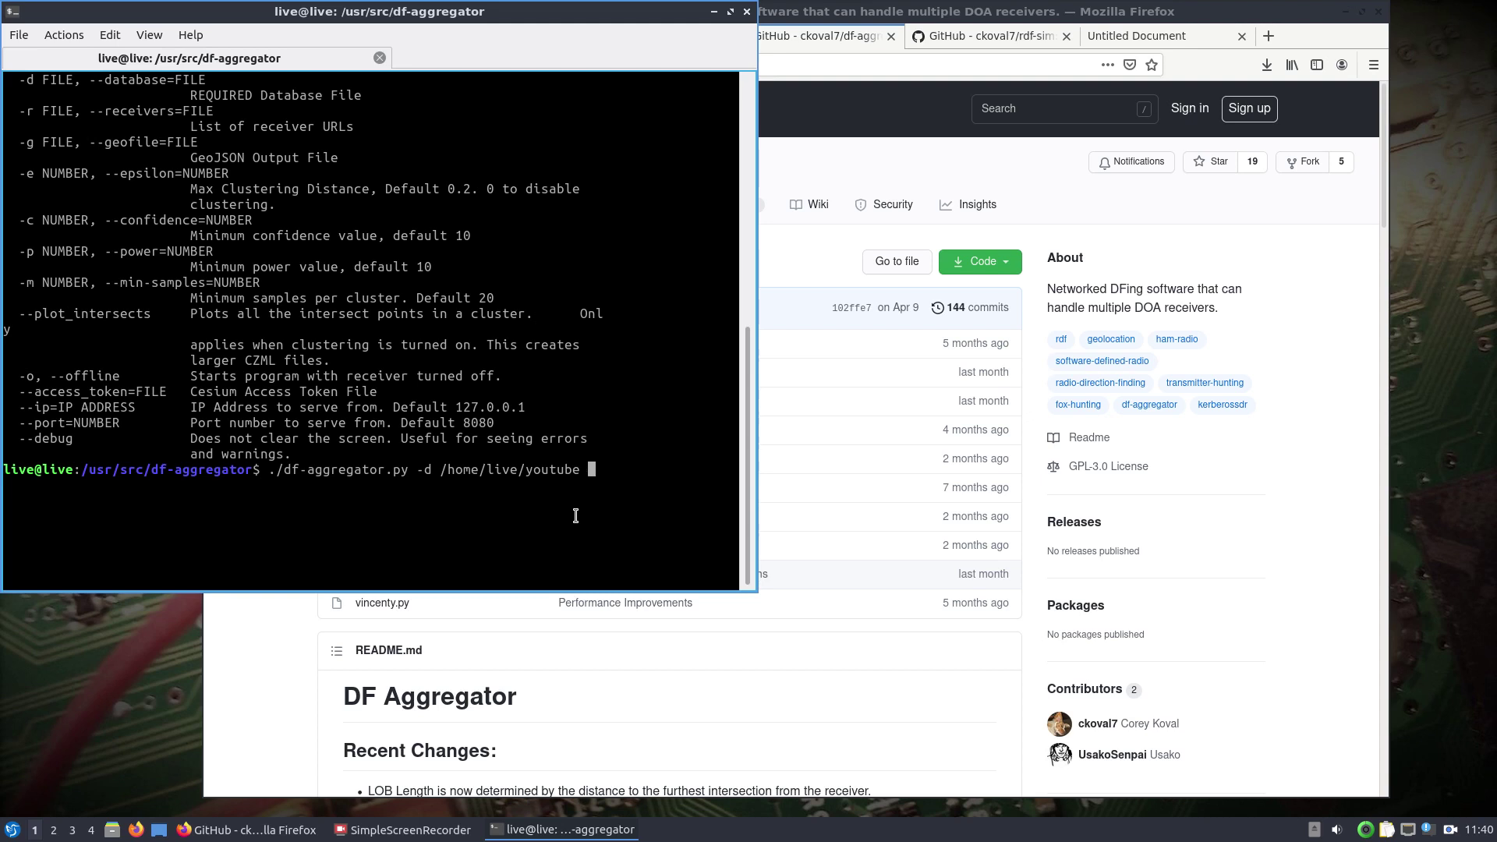
pyautogui.write('-o')
pyautogui.press('Return')
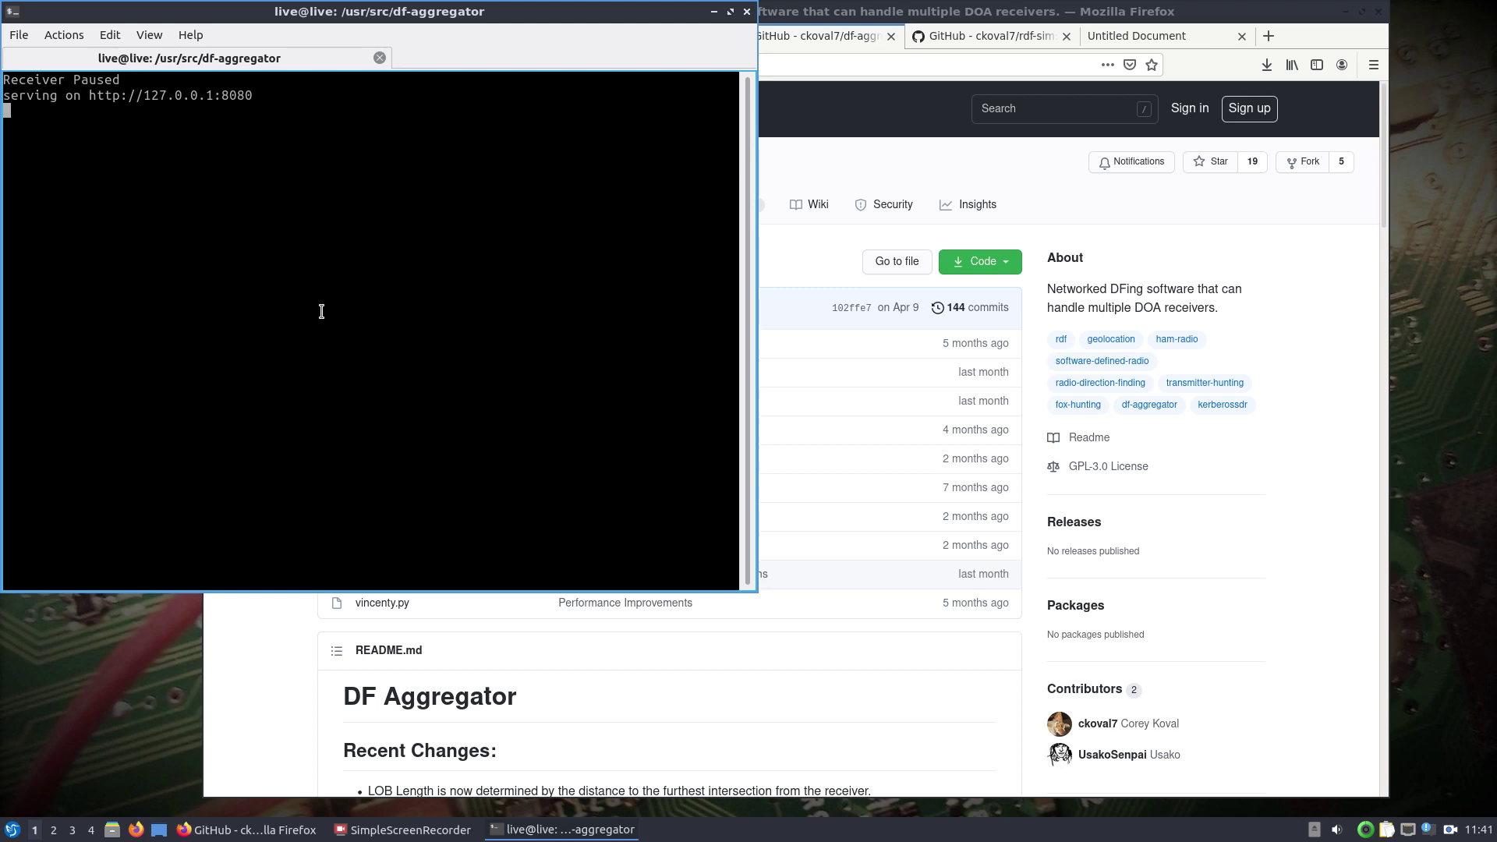
# - Load the df-aggregator page at 127.0.0.1:8080 in a new Firefox tab
pyautogui.click(1269, 35)
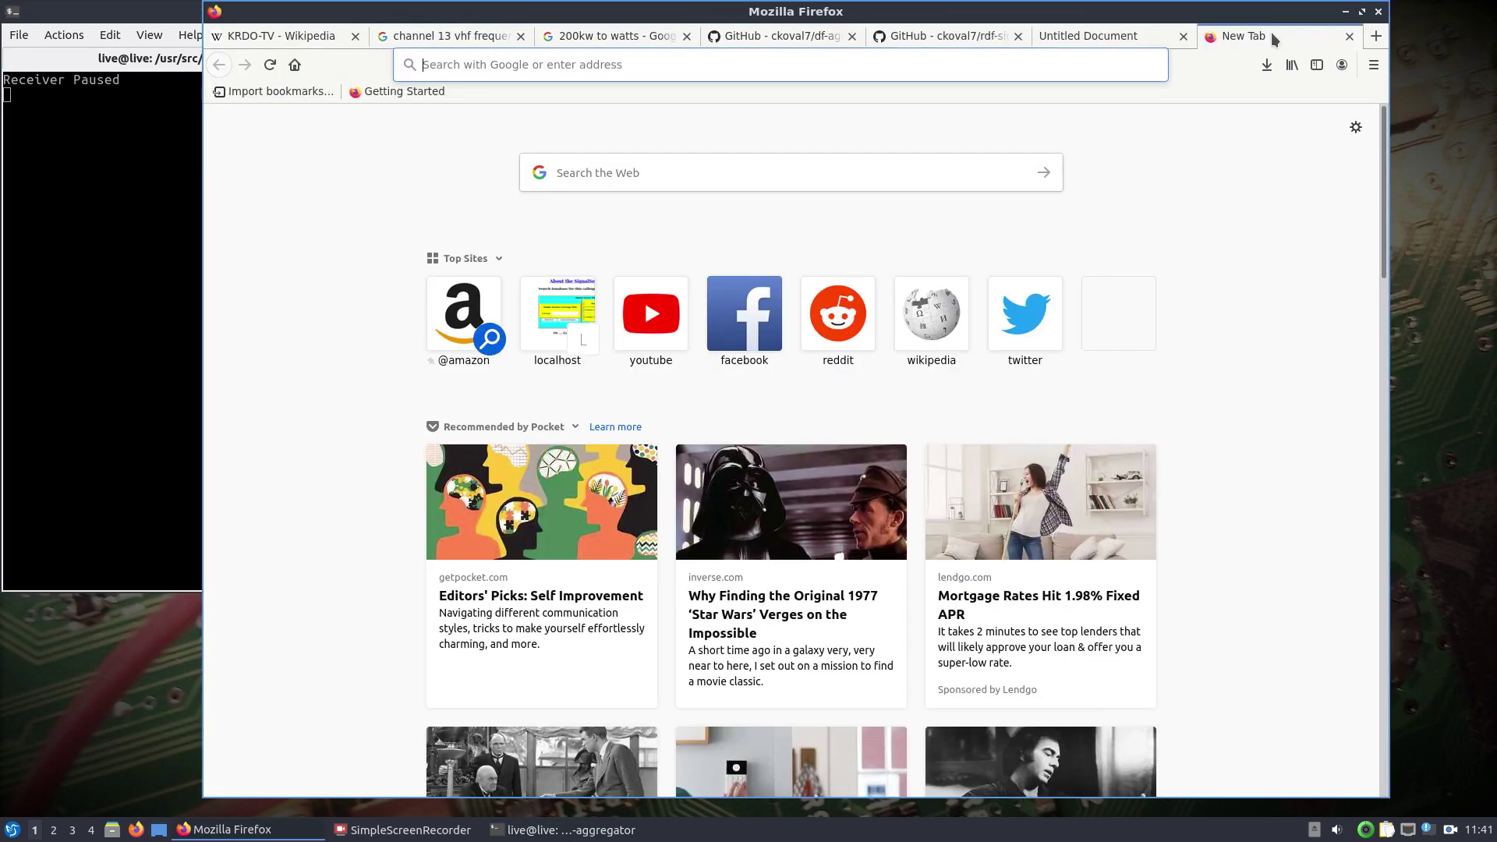
pyautogui.click(1053, 61)
pyautogui.write('127')
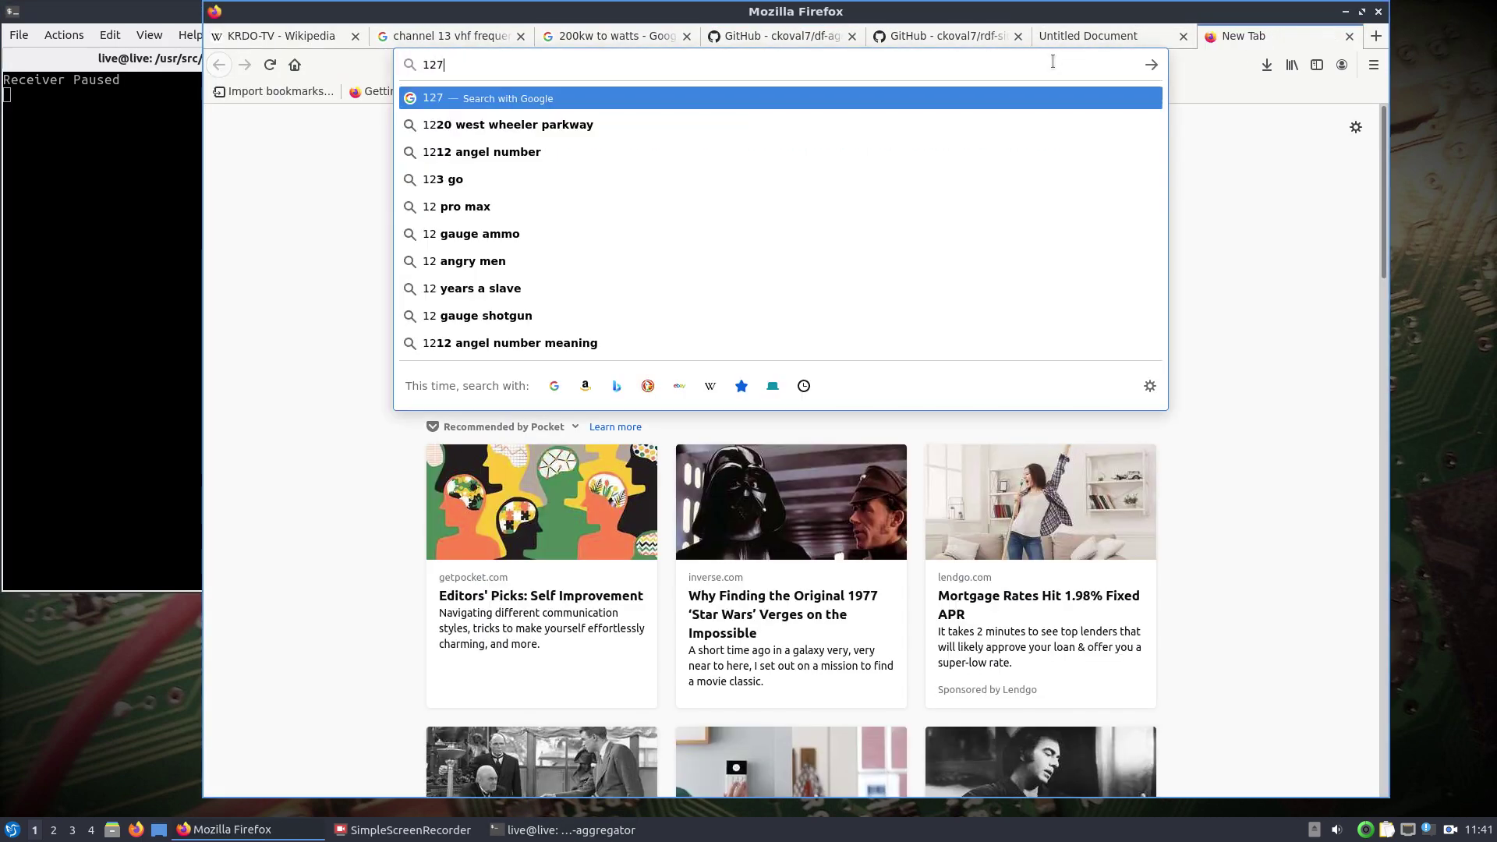
pyautogui.write('.0.0.1:8080')
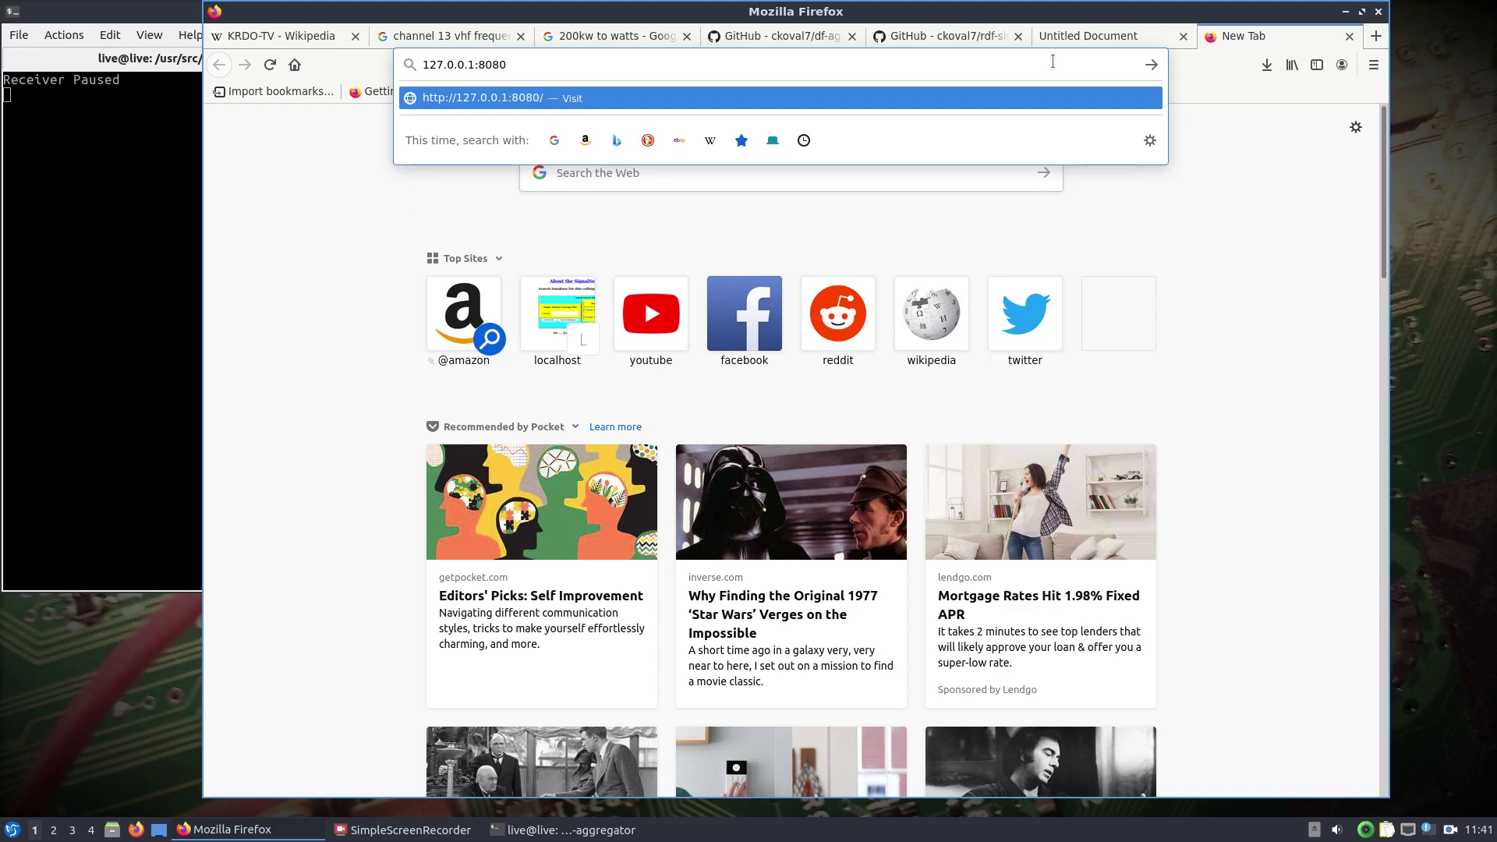
pyautogui.press('Return')
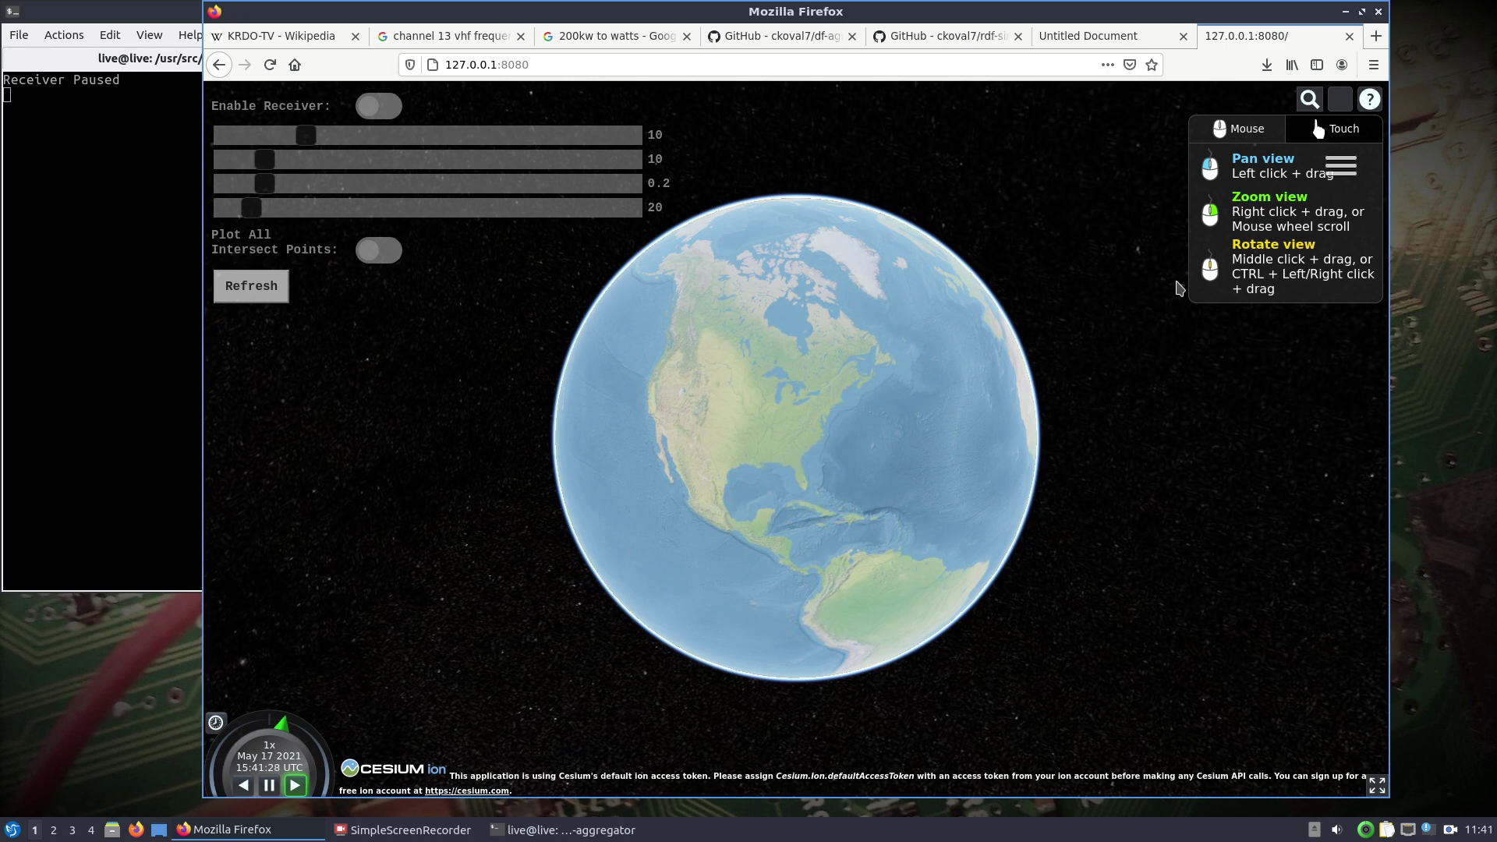
# - Upload OUTPUT-KRDOTV.kmz from Downloads through the side panel's File Upload
pyautogui.click(1338, 168)
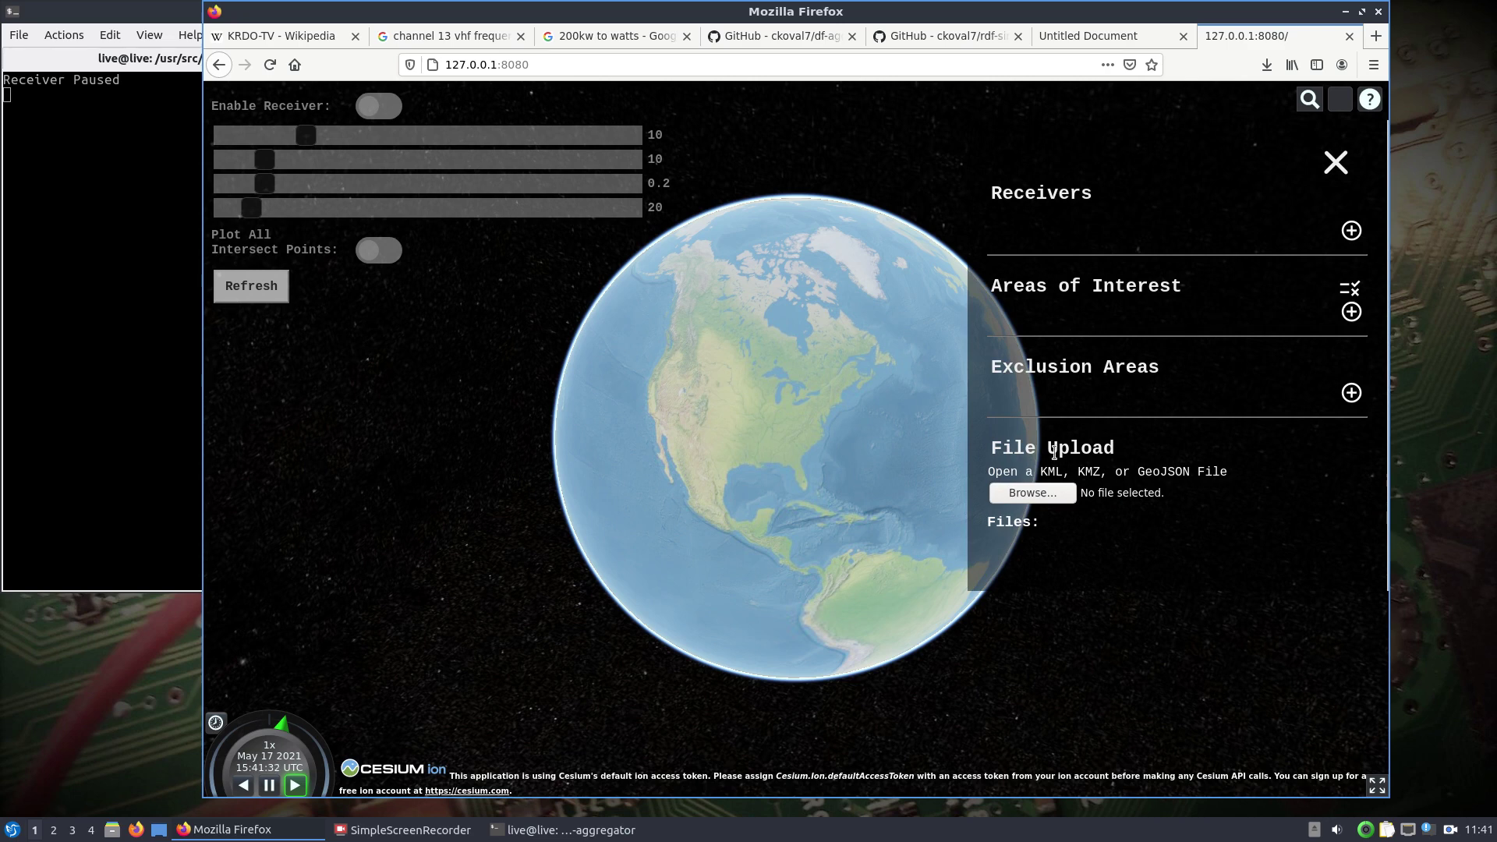
pyautogui.click(1033, 493)
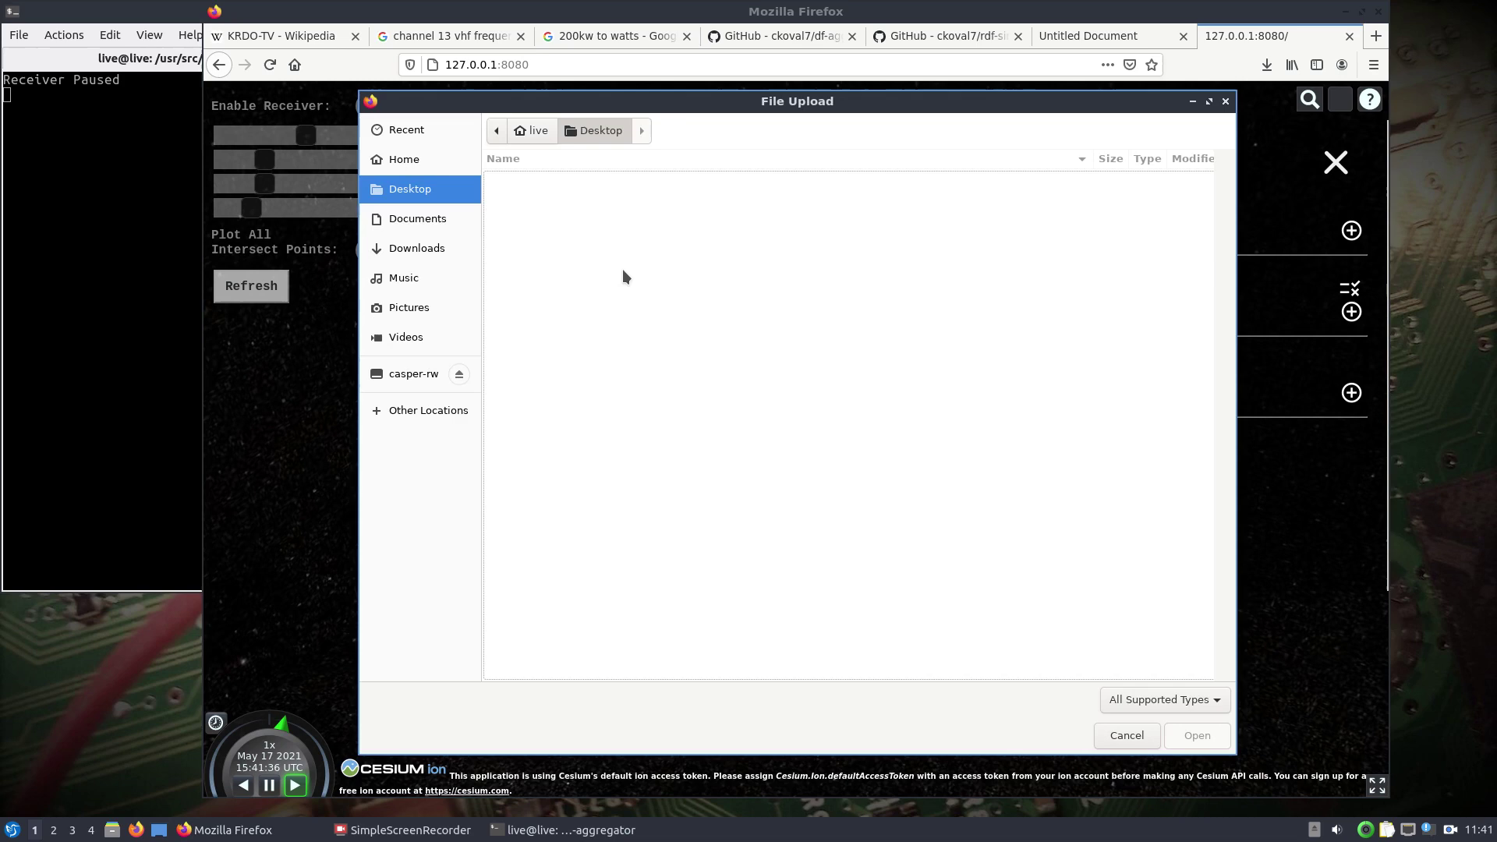
pyautogui.click(415, 250)
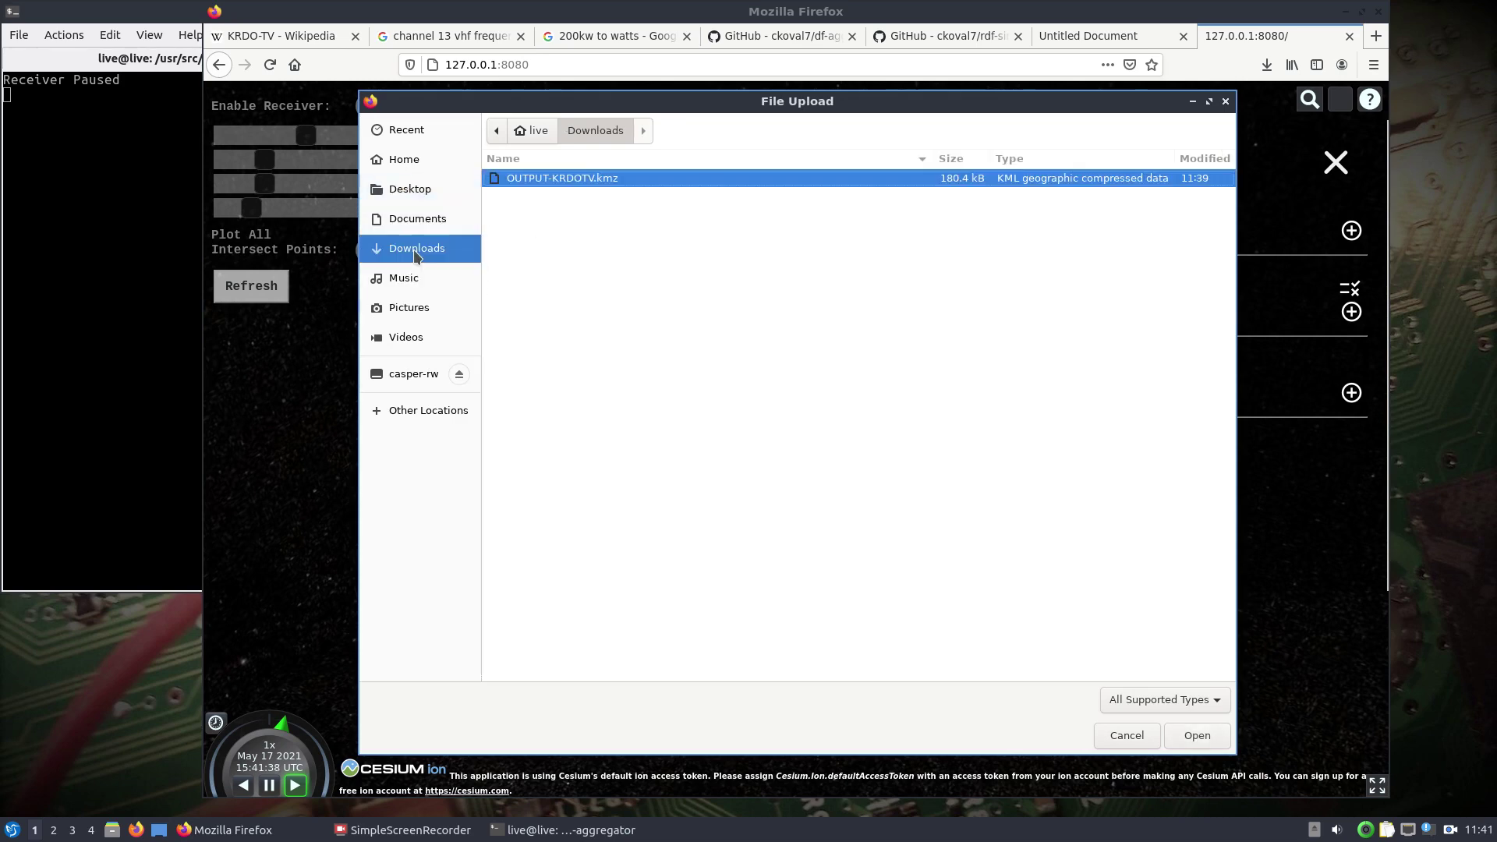
pyautogui.doubleClick(644, 181)
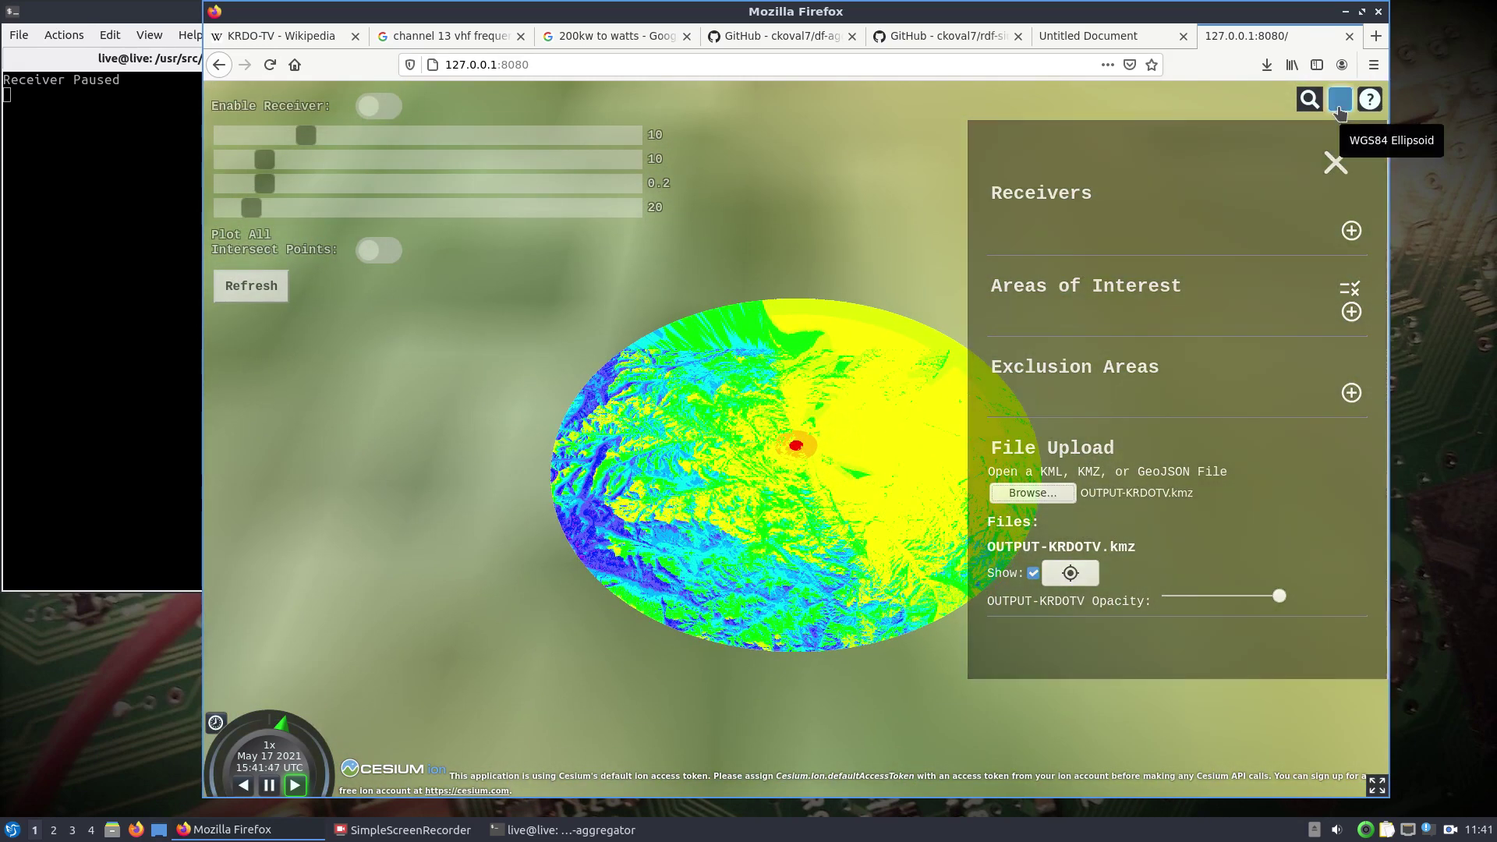
# - Switch the base map to ESRI World Imagery
pyautogui.click(1340, 109)
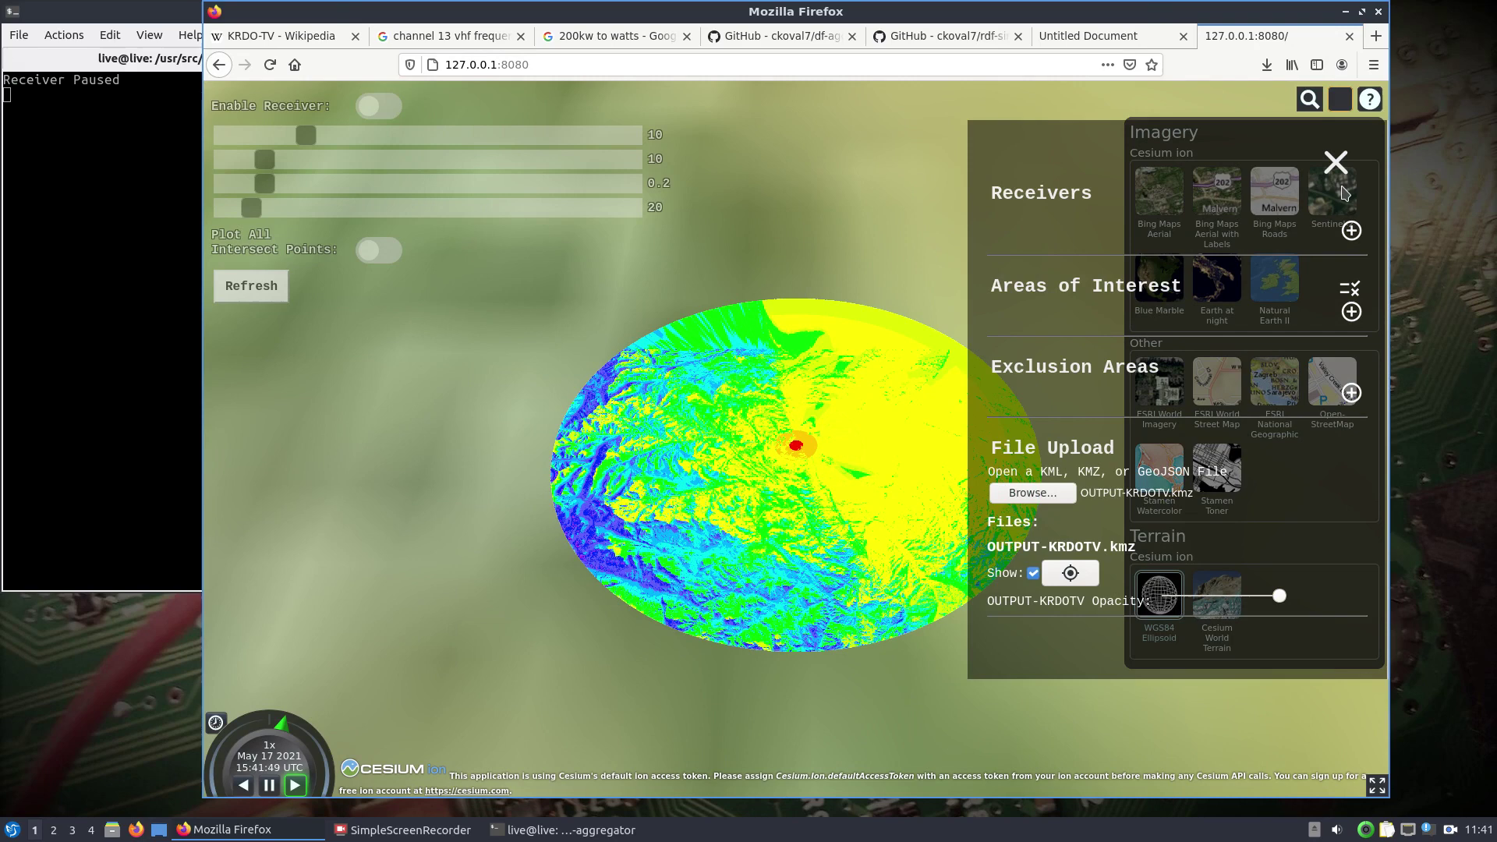
pyautogui.click(1335, 161)
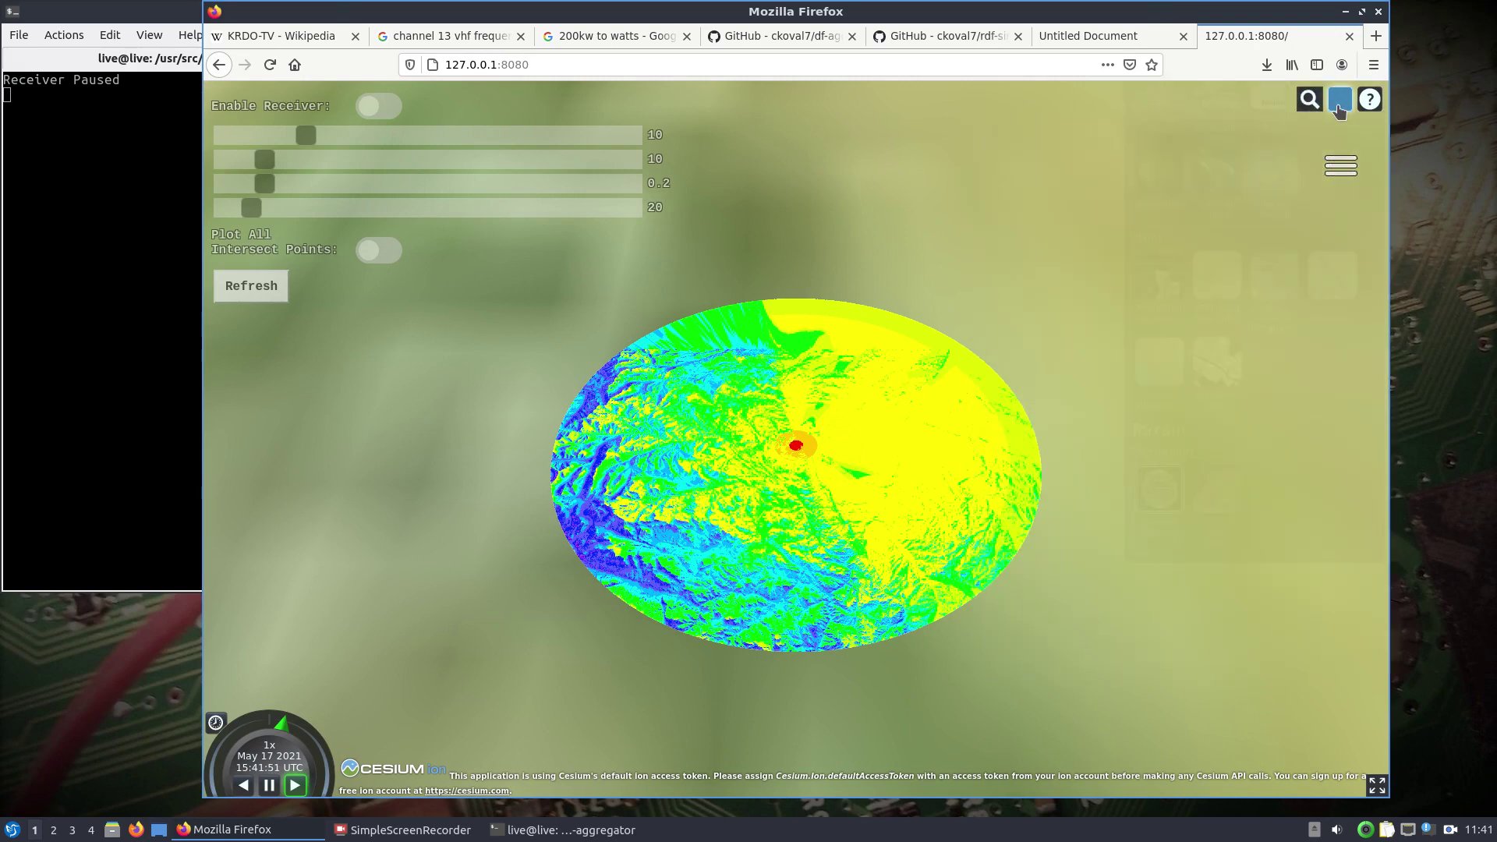
pyautogui.click(1340, 99)
pyautogui.click(1160, 377)
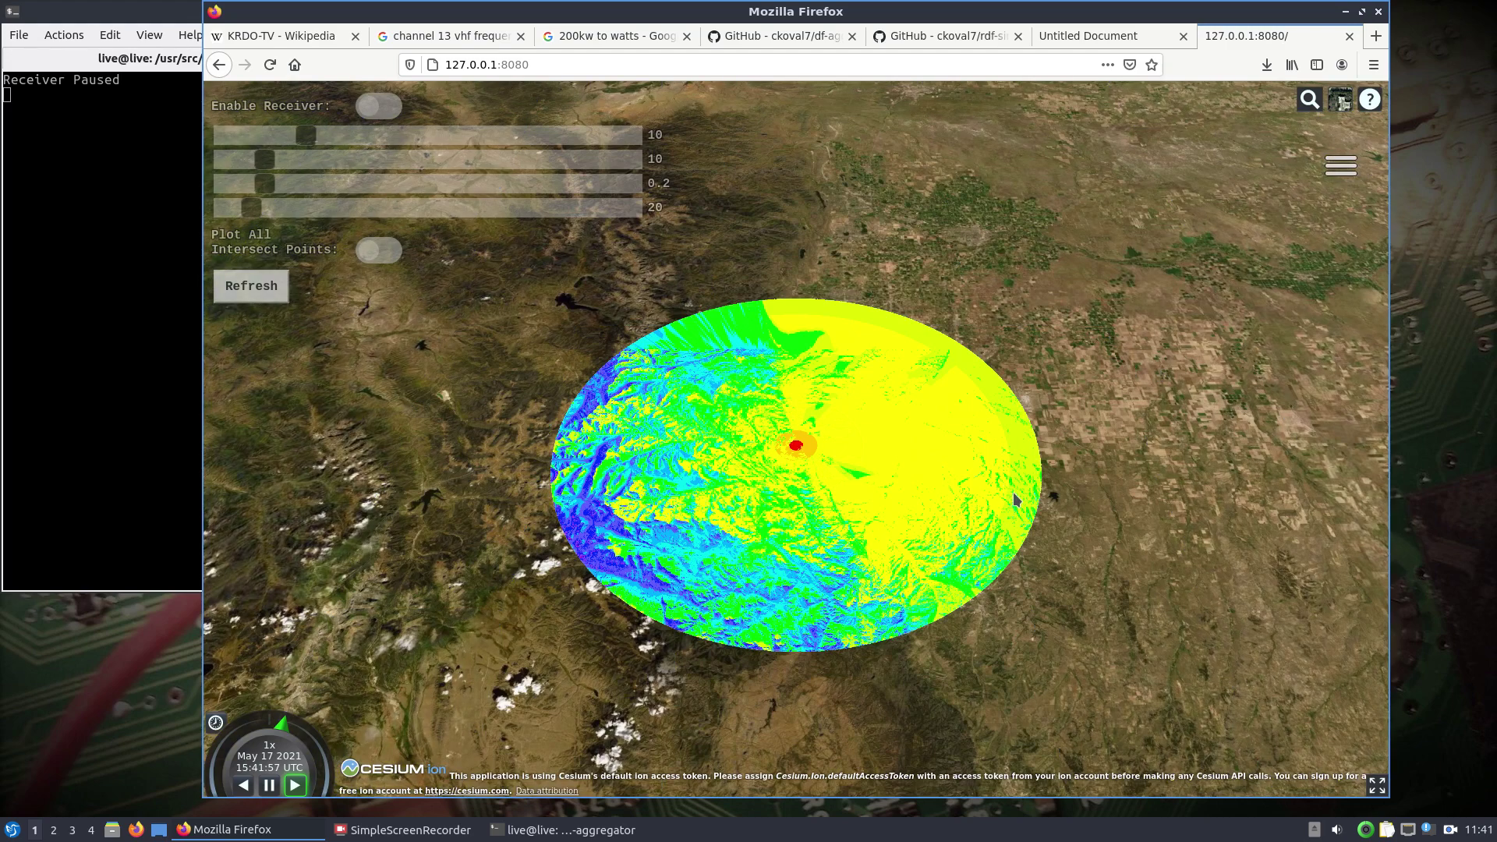
pyautogui.scroll(5, 1045, 509)
pyautogui.scroll(-3, 1031, 508)
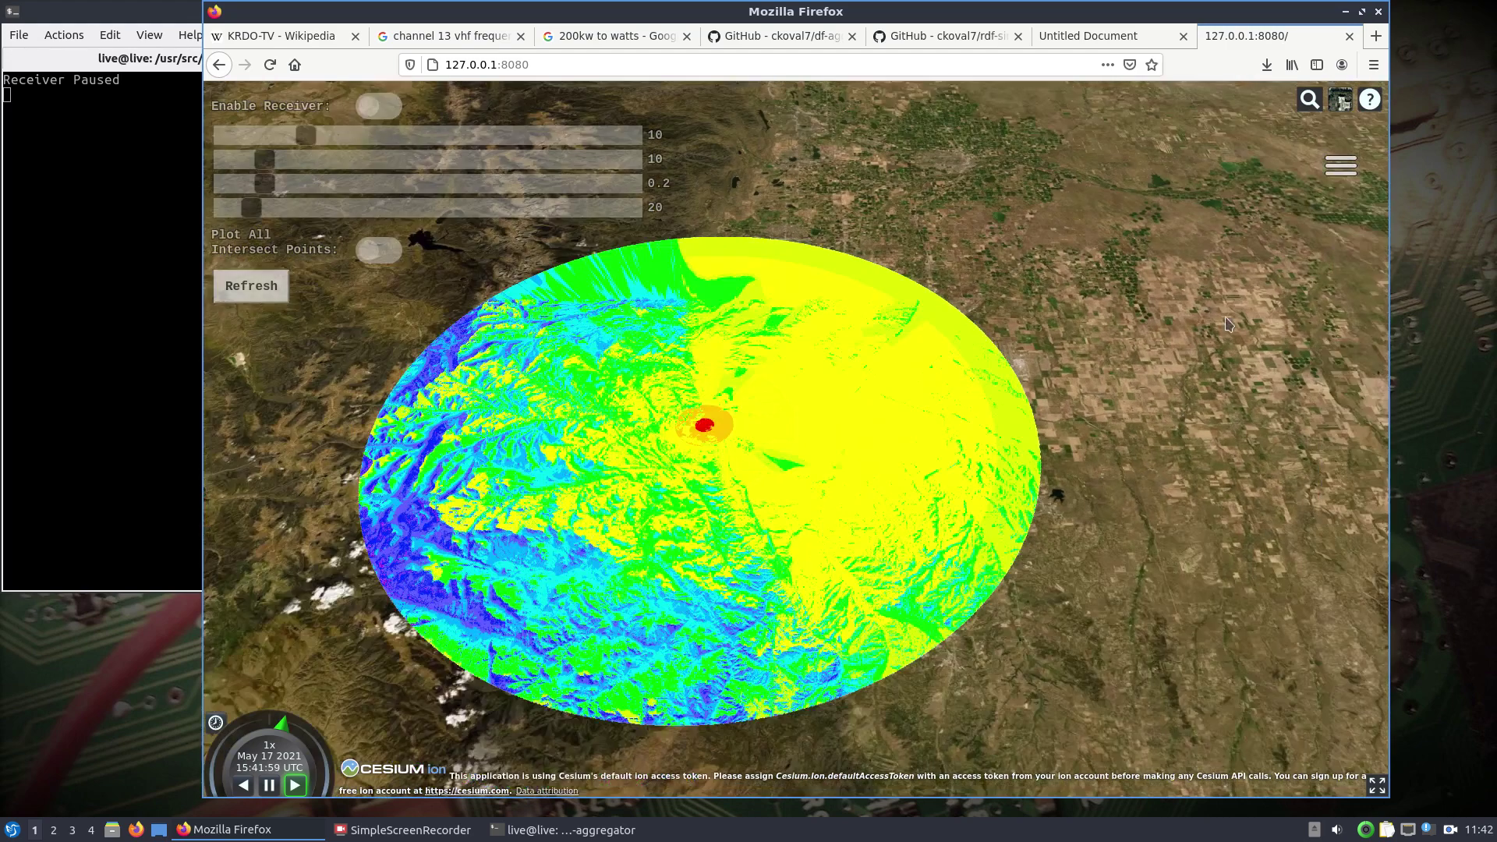
# - Apply a terrain layer to the globe under the KRDOTV heatmap
pyautogui.click(1343, 167)
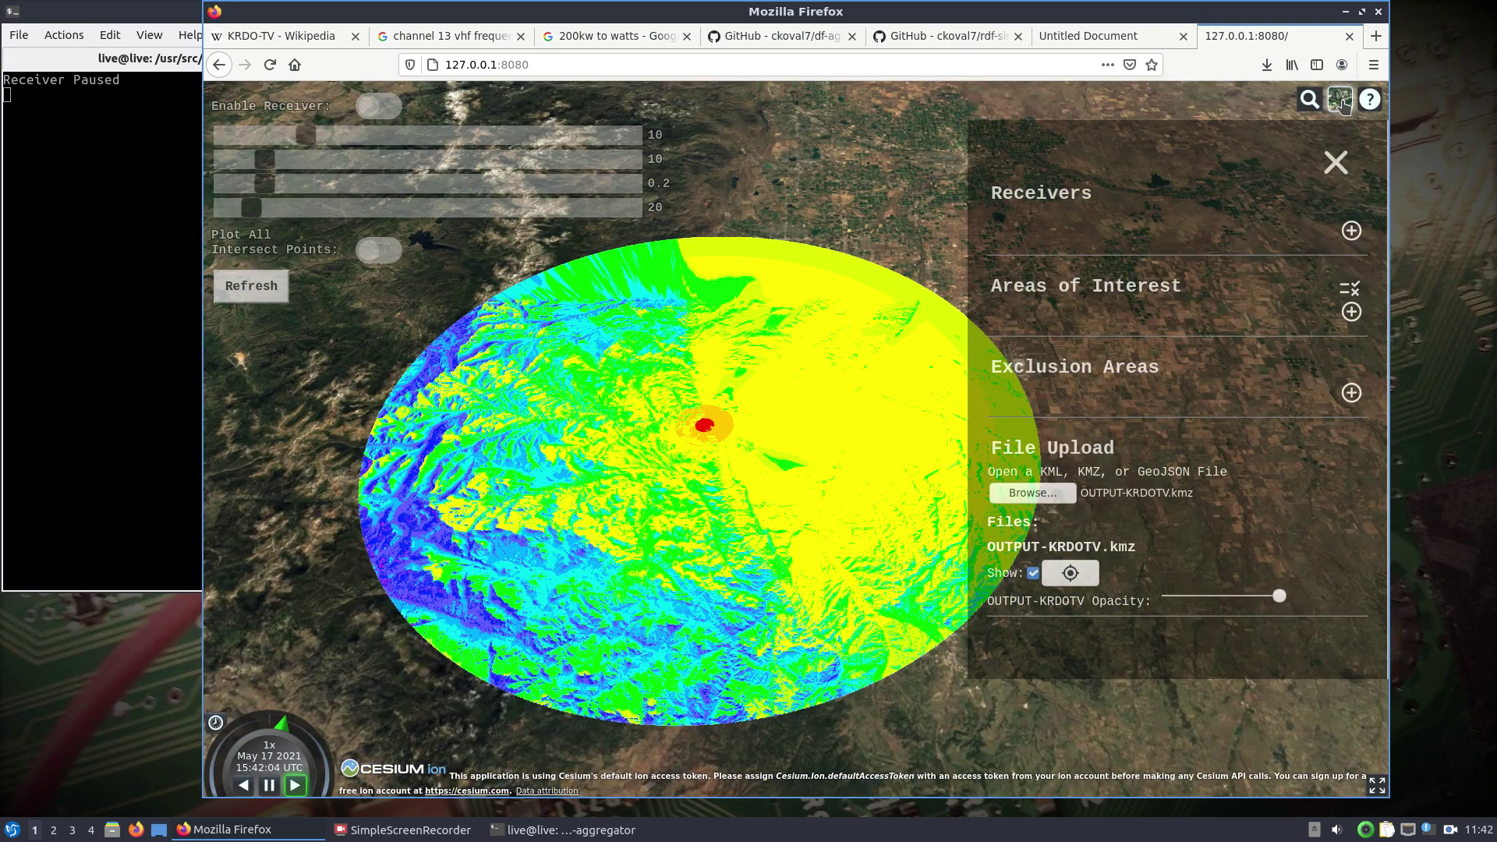
pyautogui.click(1341, 100)
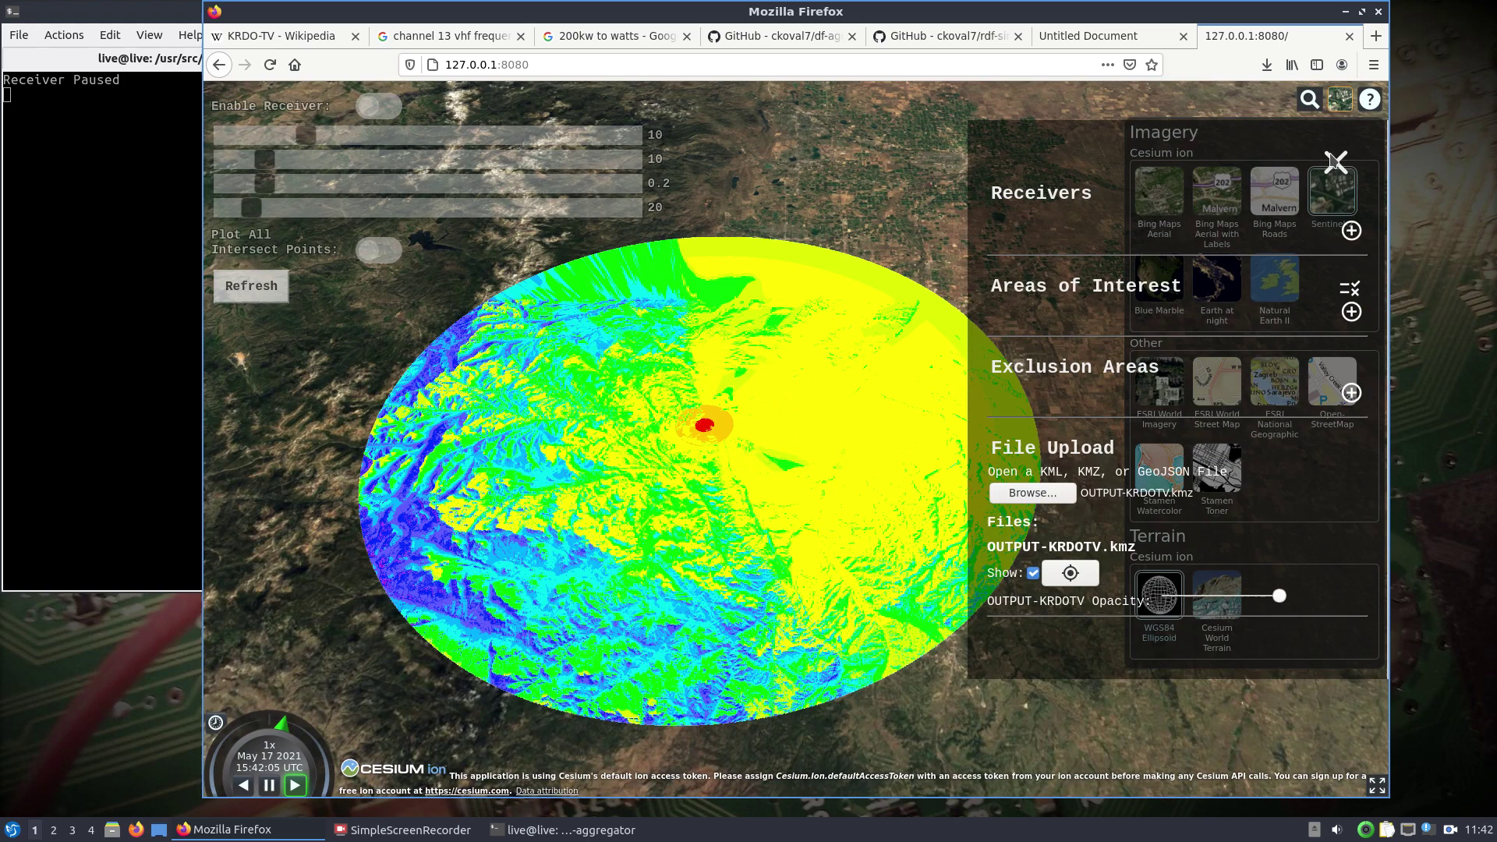
pyautogui.click(1336, 161)
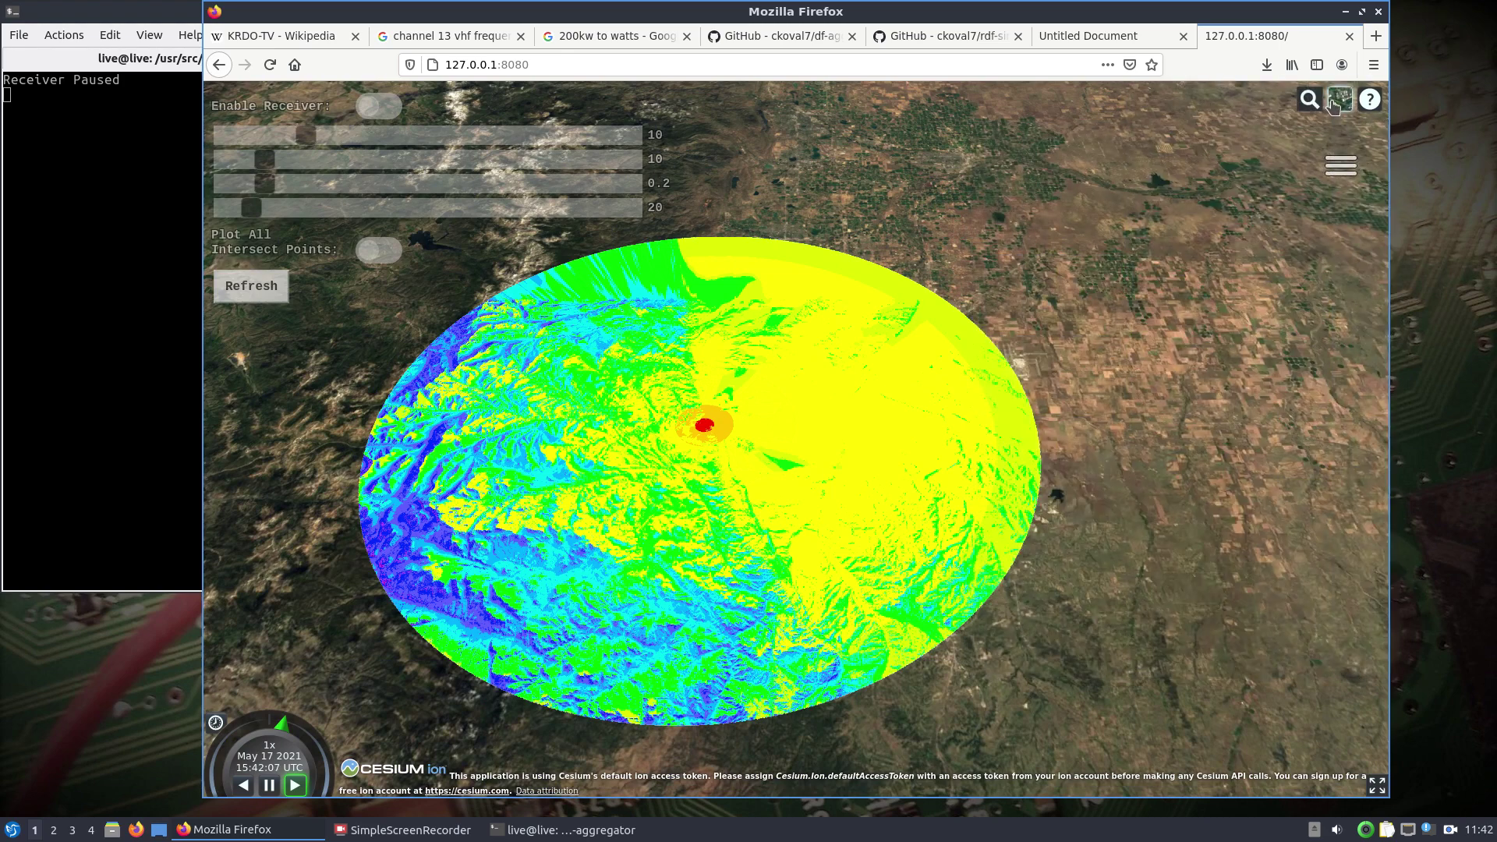
pyautogui.click(1335, 102)
pyautogui.click(1209, 617)
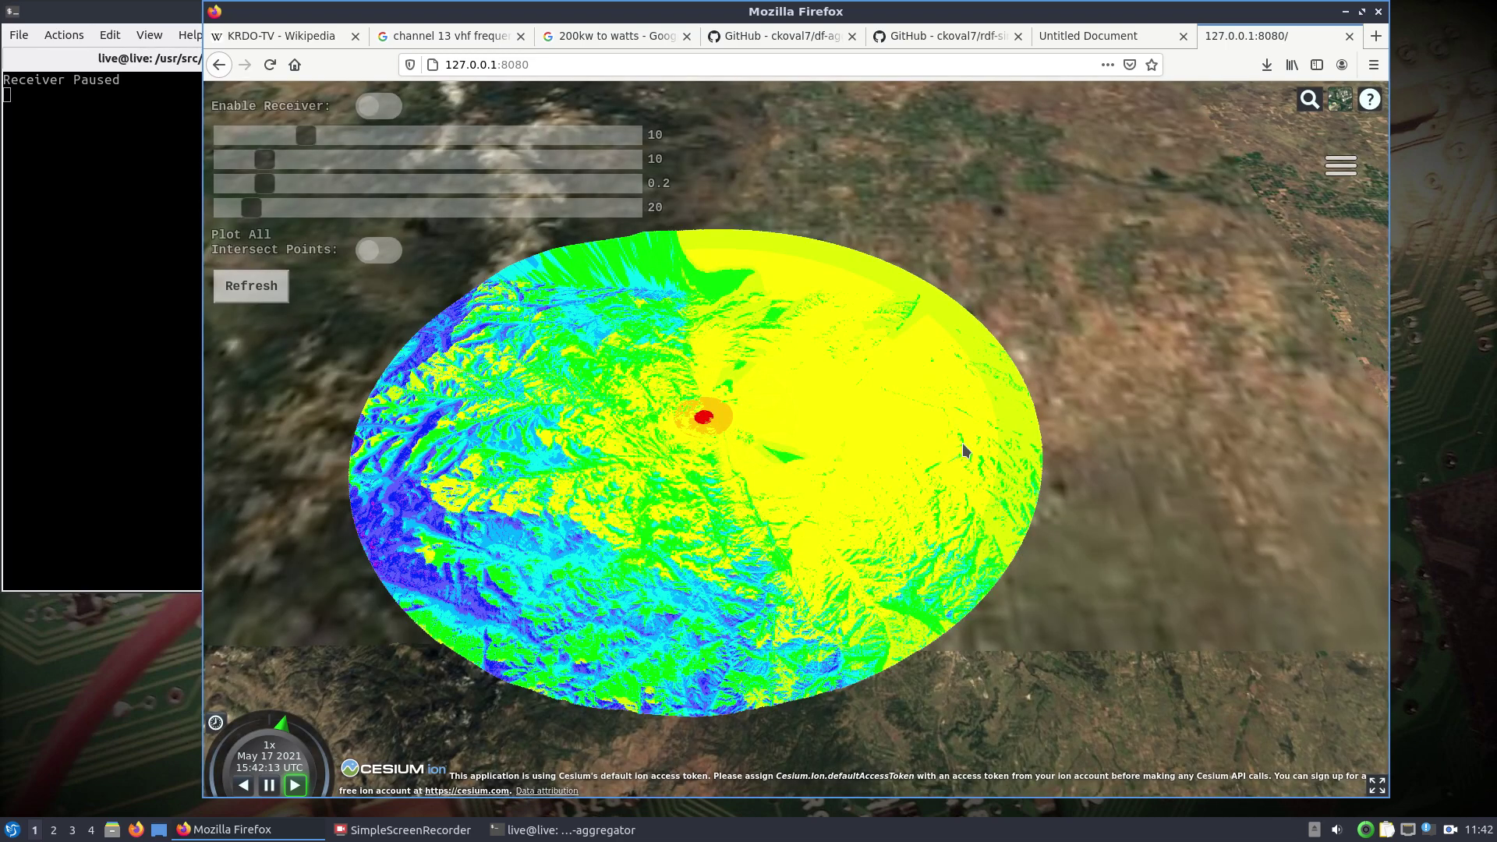
# - Lower the OUTPUT-KRDOTV heatmap opacity so the satellite terrain shows through
pyautogui.click(1341, 165)
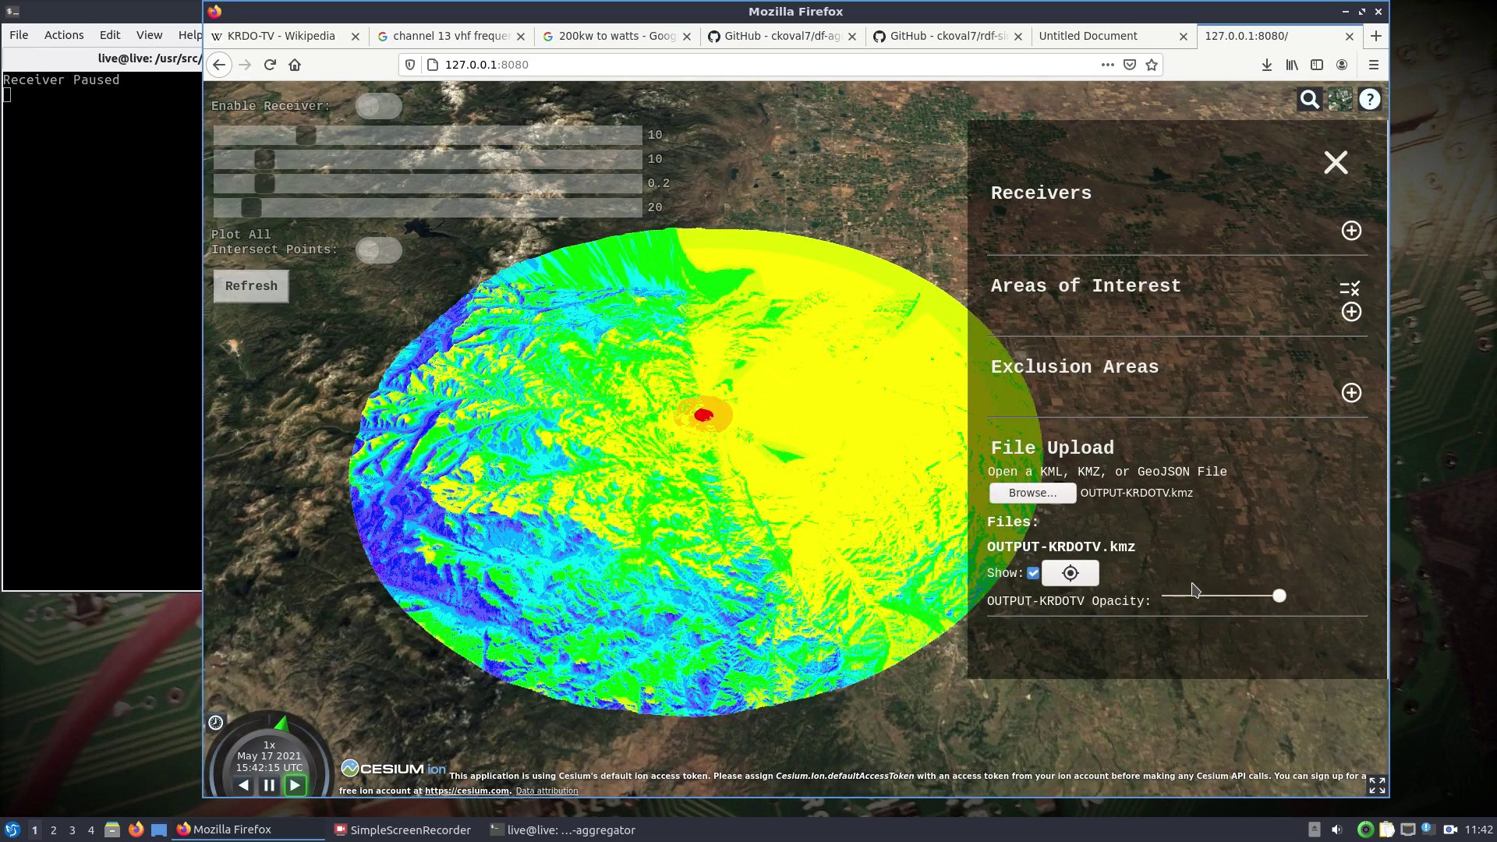
pyautogui.moveTo(1283, 603); pyautogui.dragTo(1213, 601)
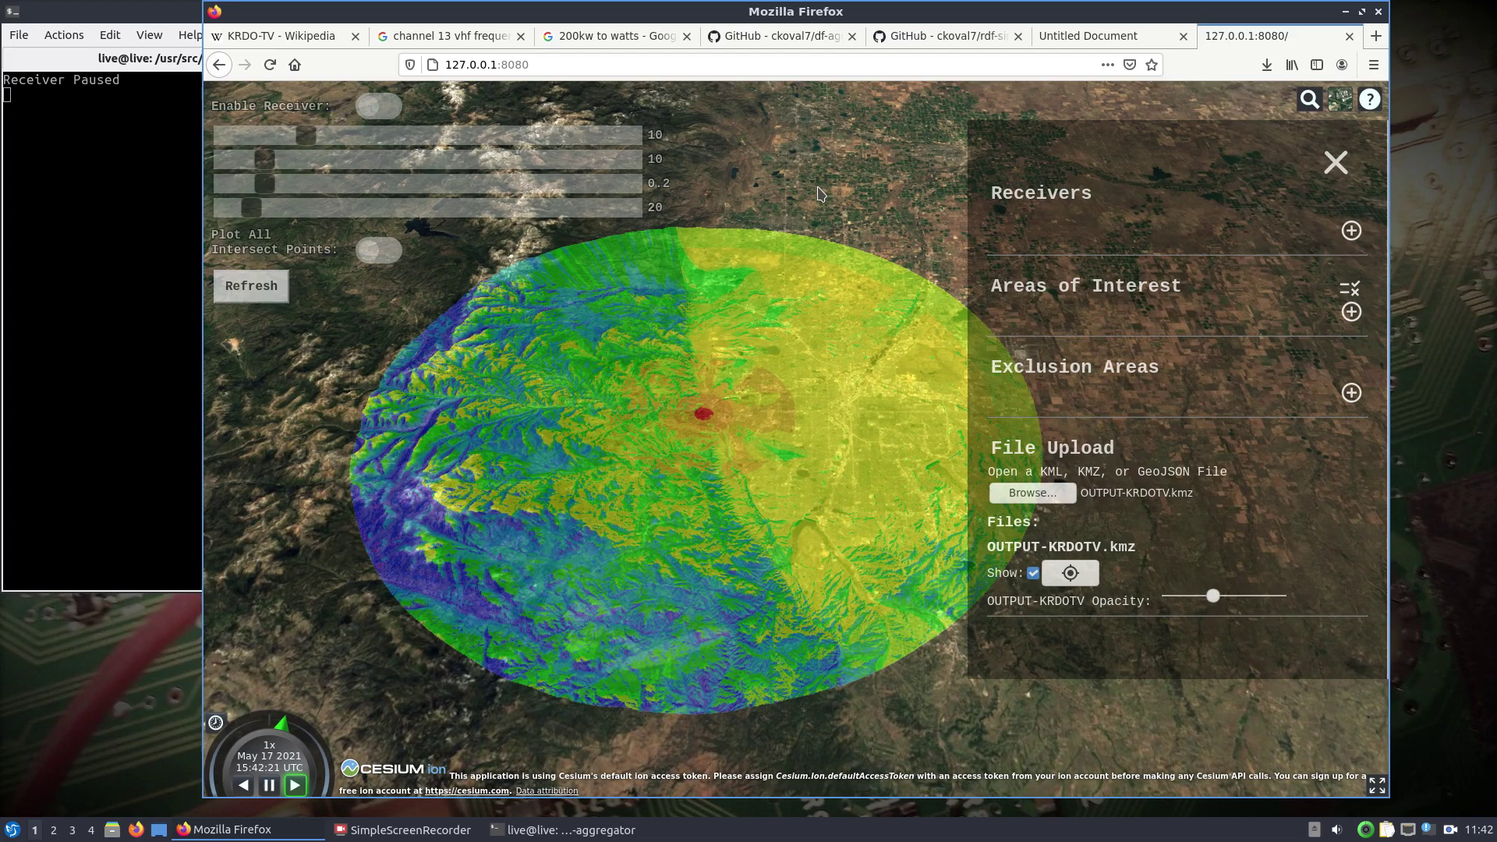
pyautogui.click(1336, 164)
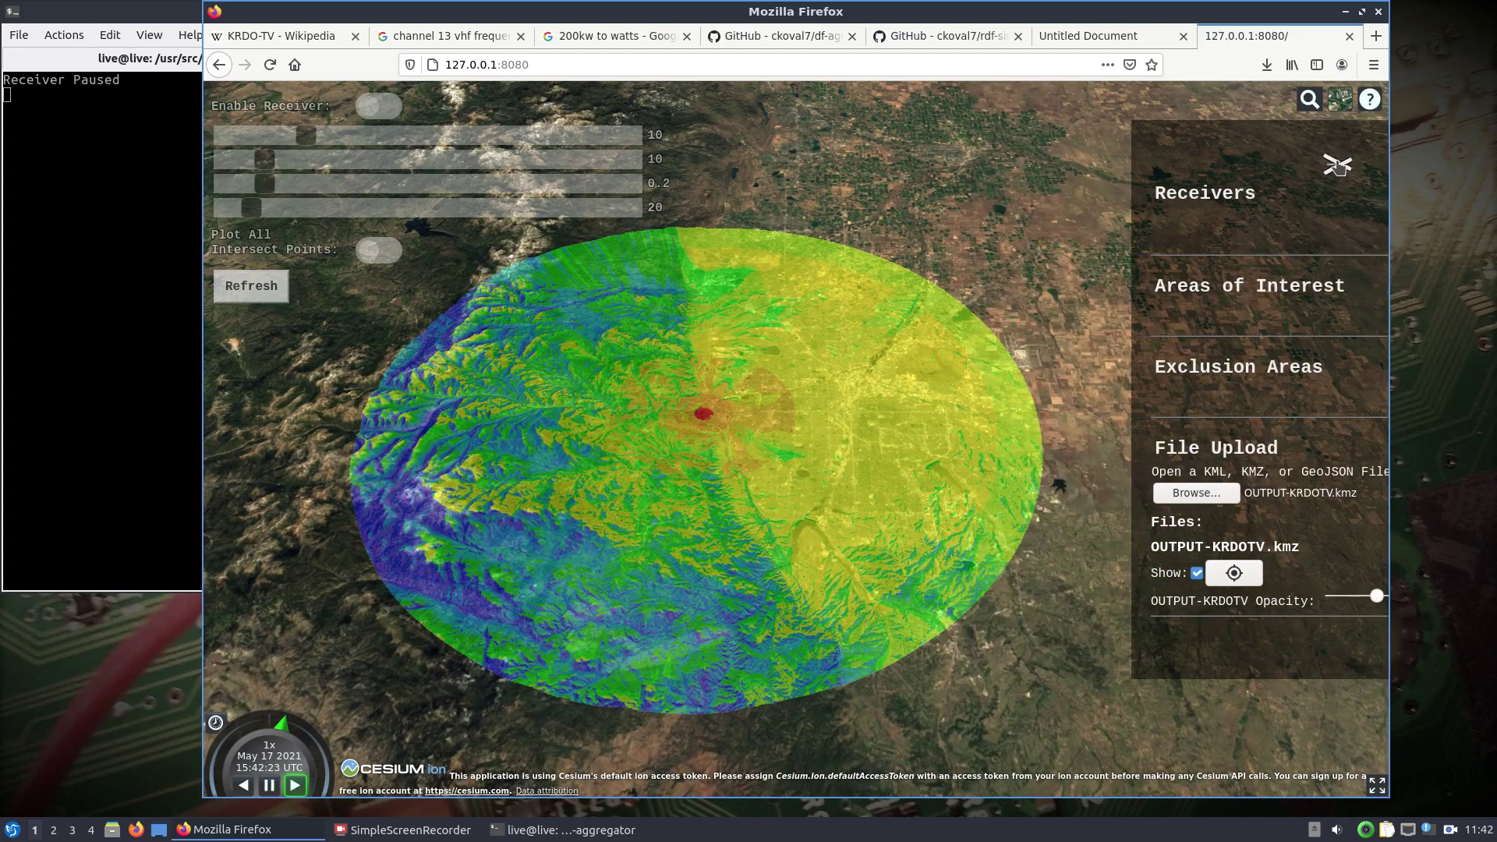
# - Zoom and tilt the 3D view to see the heatmap draped over the Front Range terrain
pyautogui.scroll(5, 898, 710)
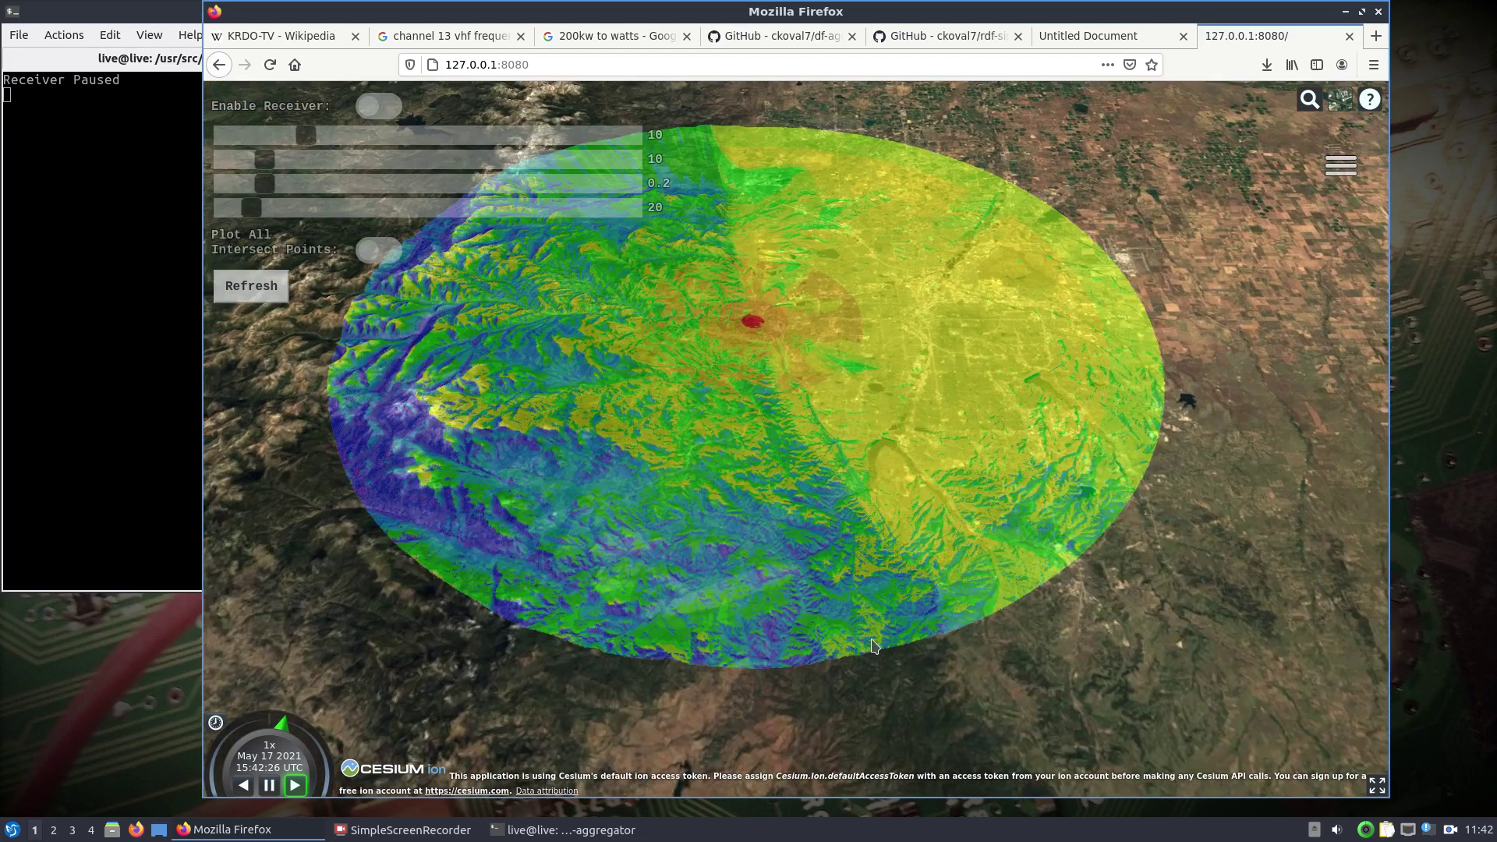
pyautogui.moveTo(874, 646); pyautogui.dragTo(879, 606)
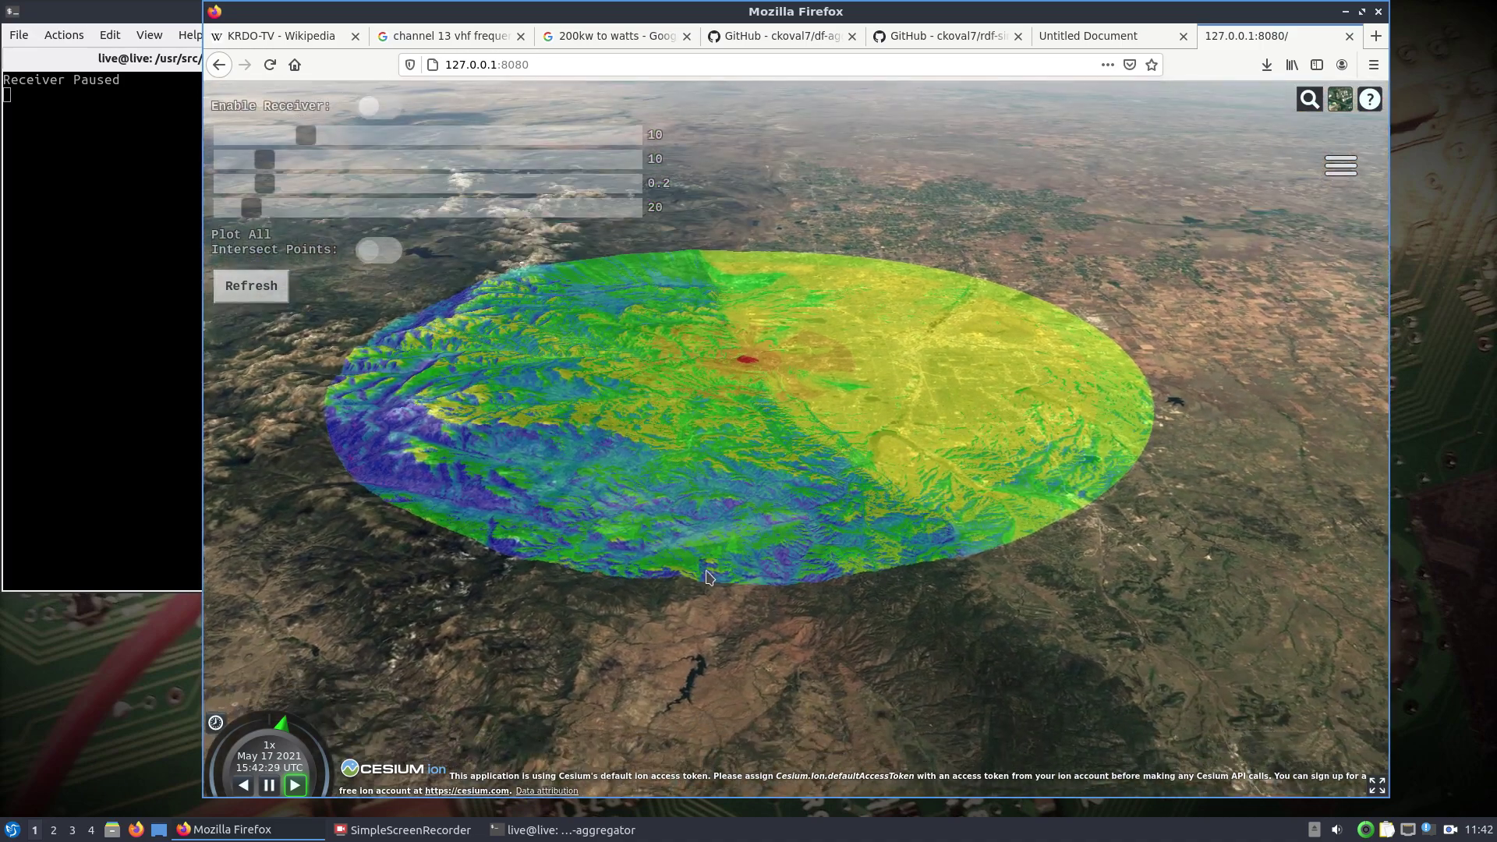
pyautogui.scroll(2, 663, 589)
pyautogui.scroll(2, 627, 662)
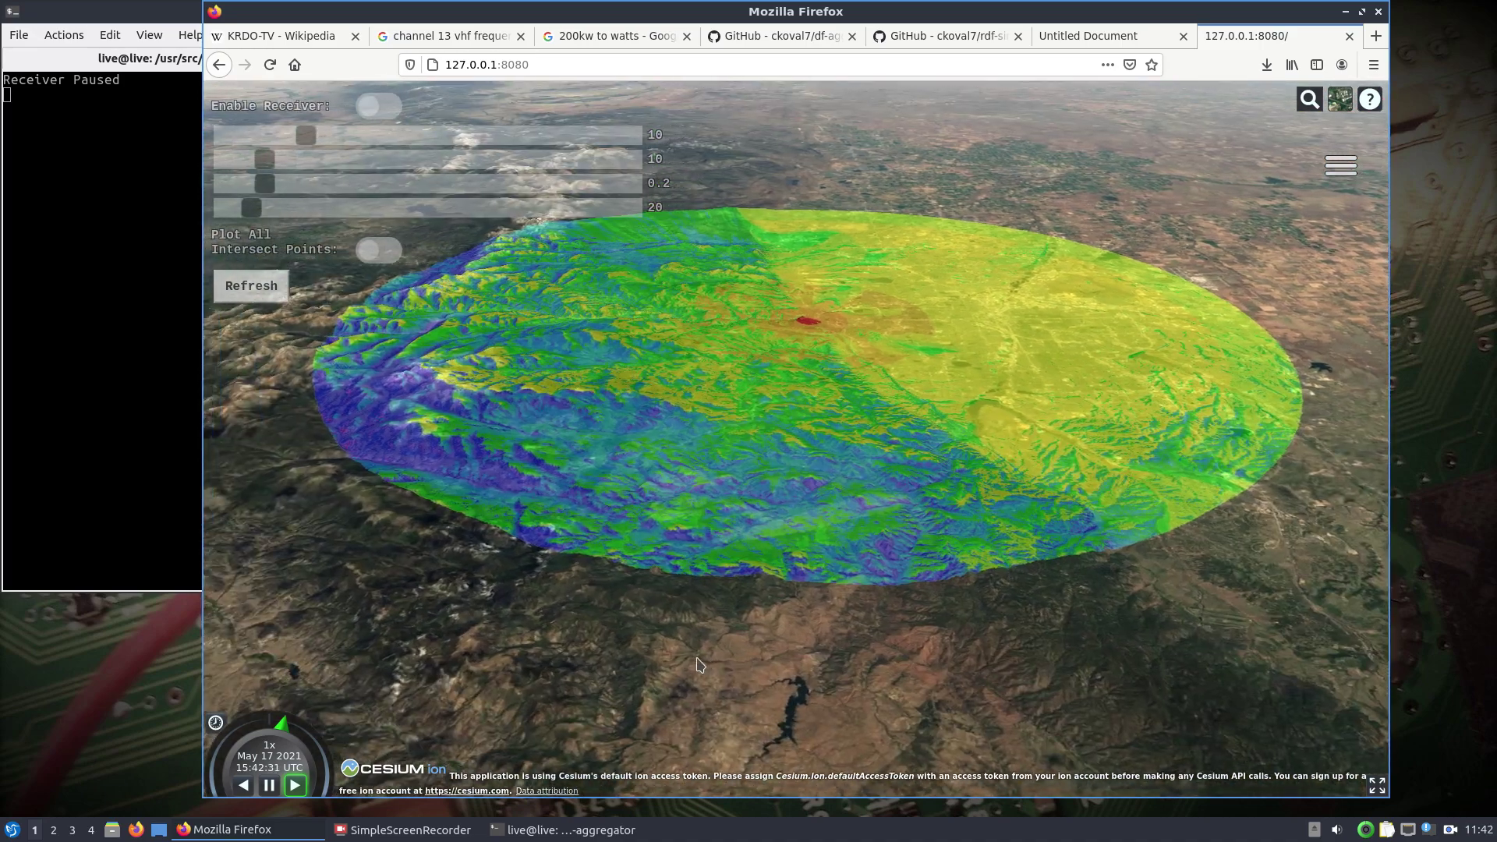
pyautogui.scroll(2, 905, 630)
pyautogui.moveTo(904, 630); pyautogui.dragTo(911, 580)
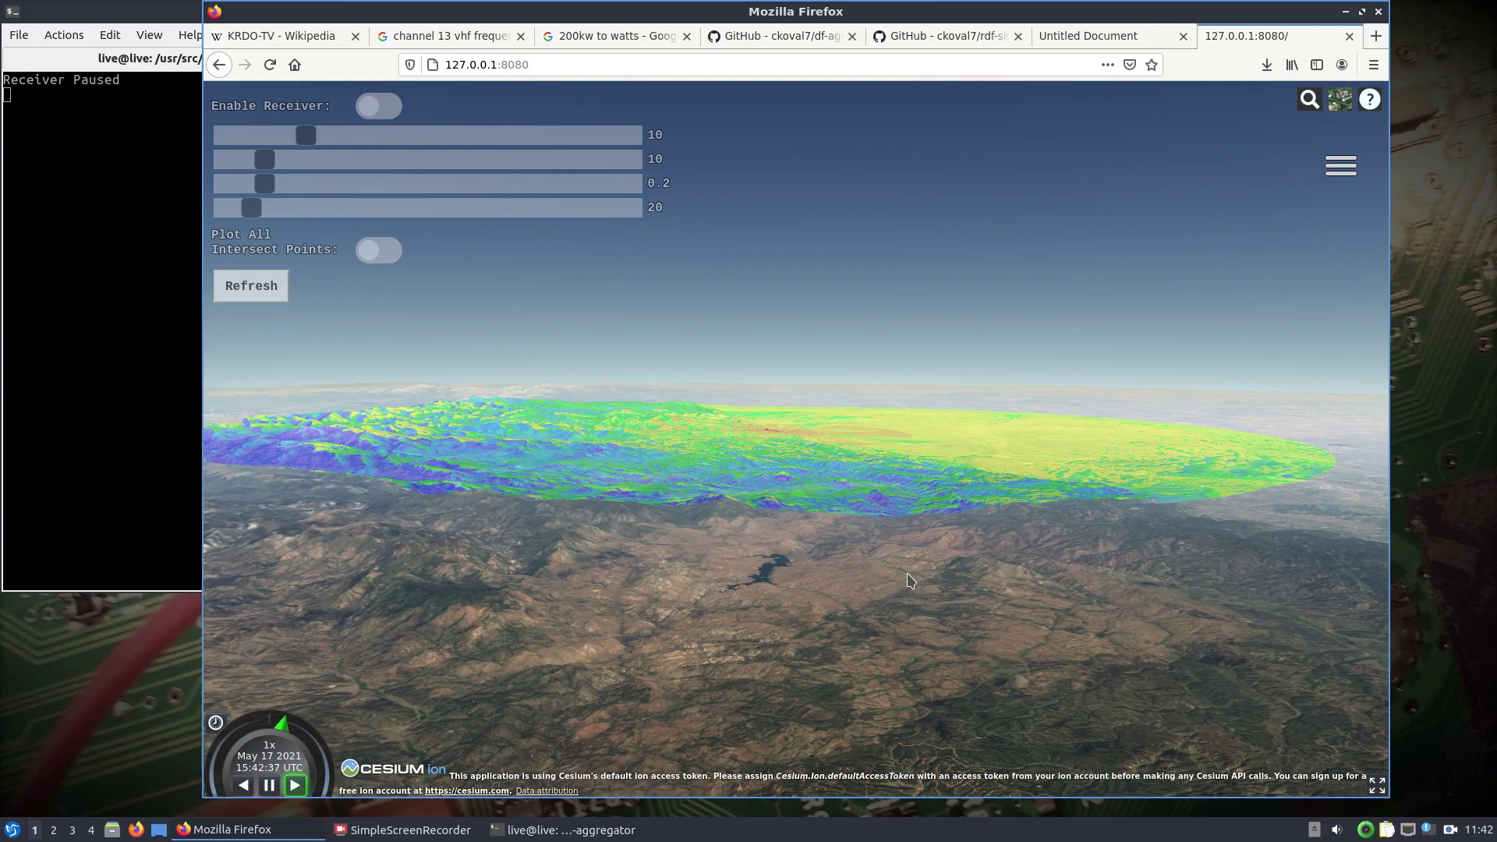
pyautogui.moveTo(910, 583); pyautogui.dragTo(868, 665)
pyautogui.scroll(-5, 868, 664)
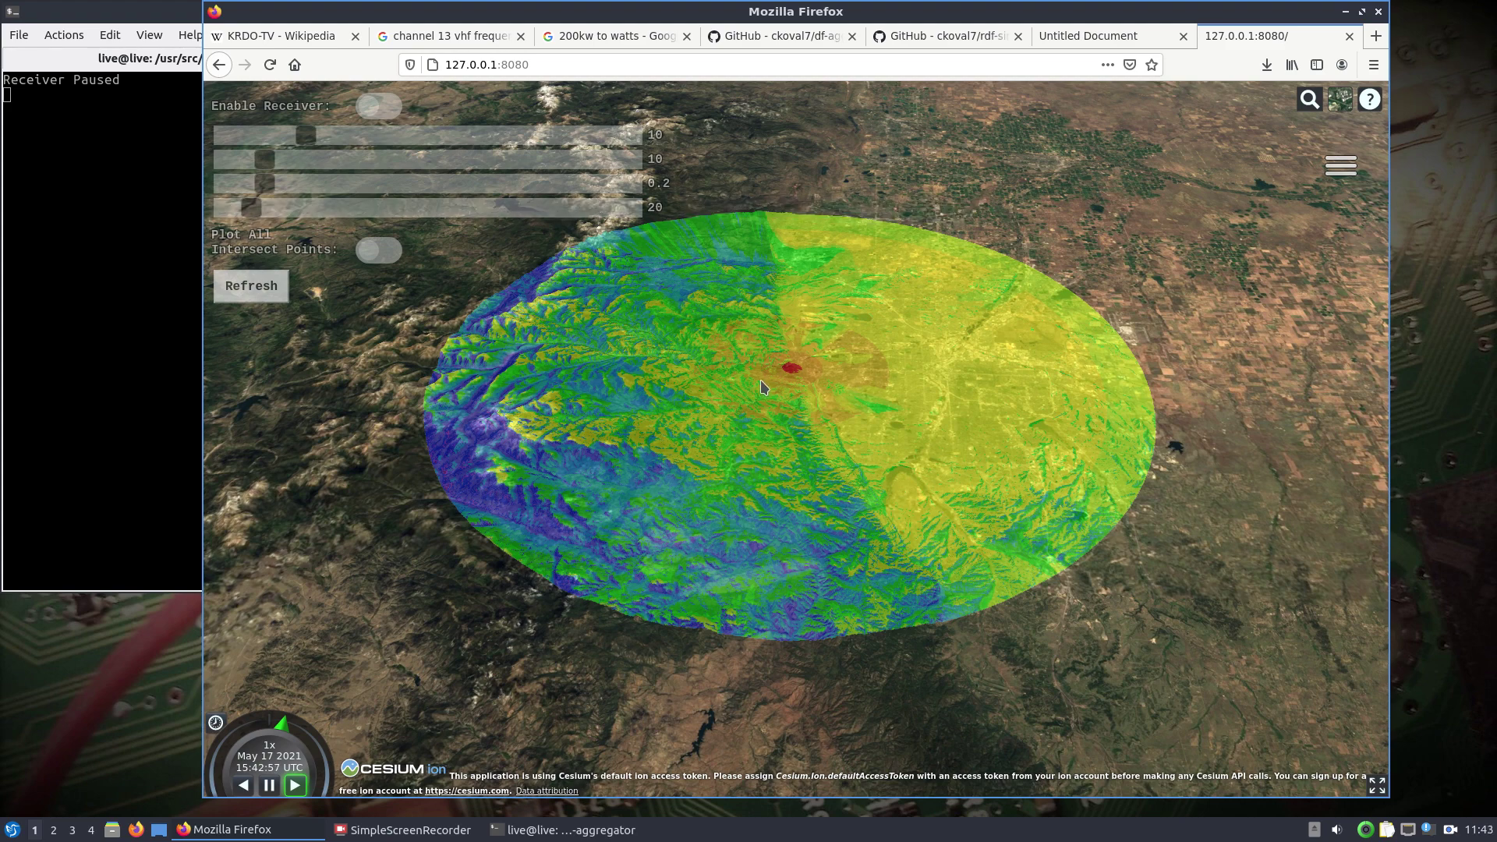
pyautogui.scroll(3, 764, 397)
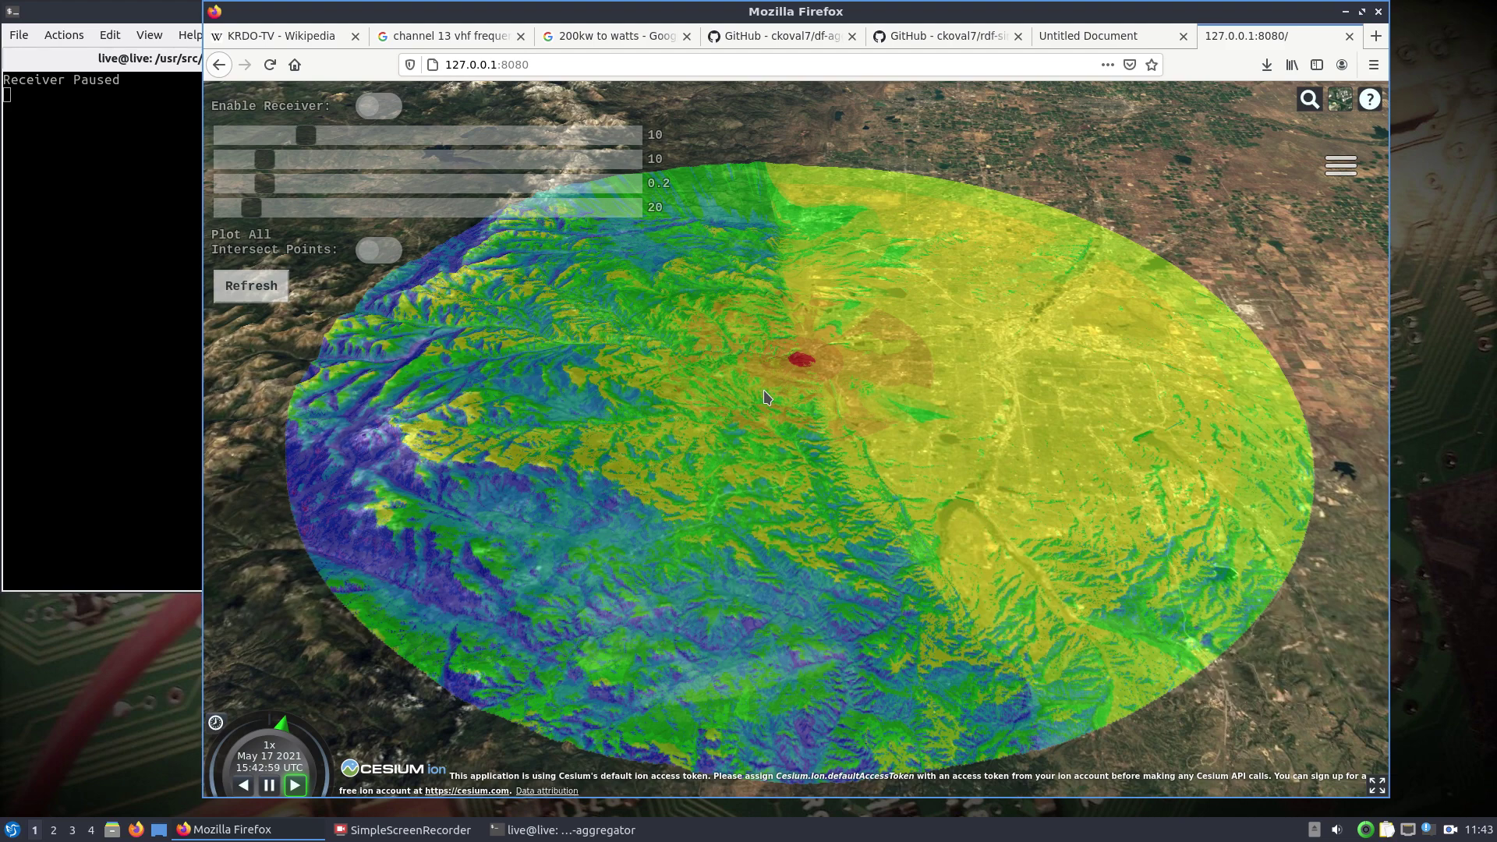
pyautogui.scroll(-2, 765, 397)
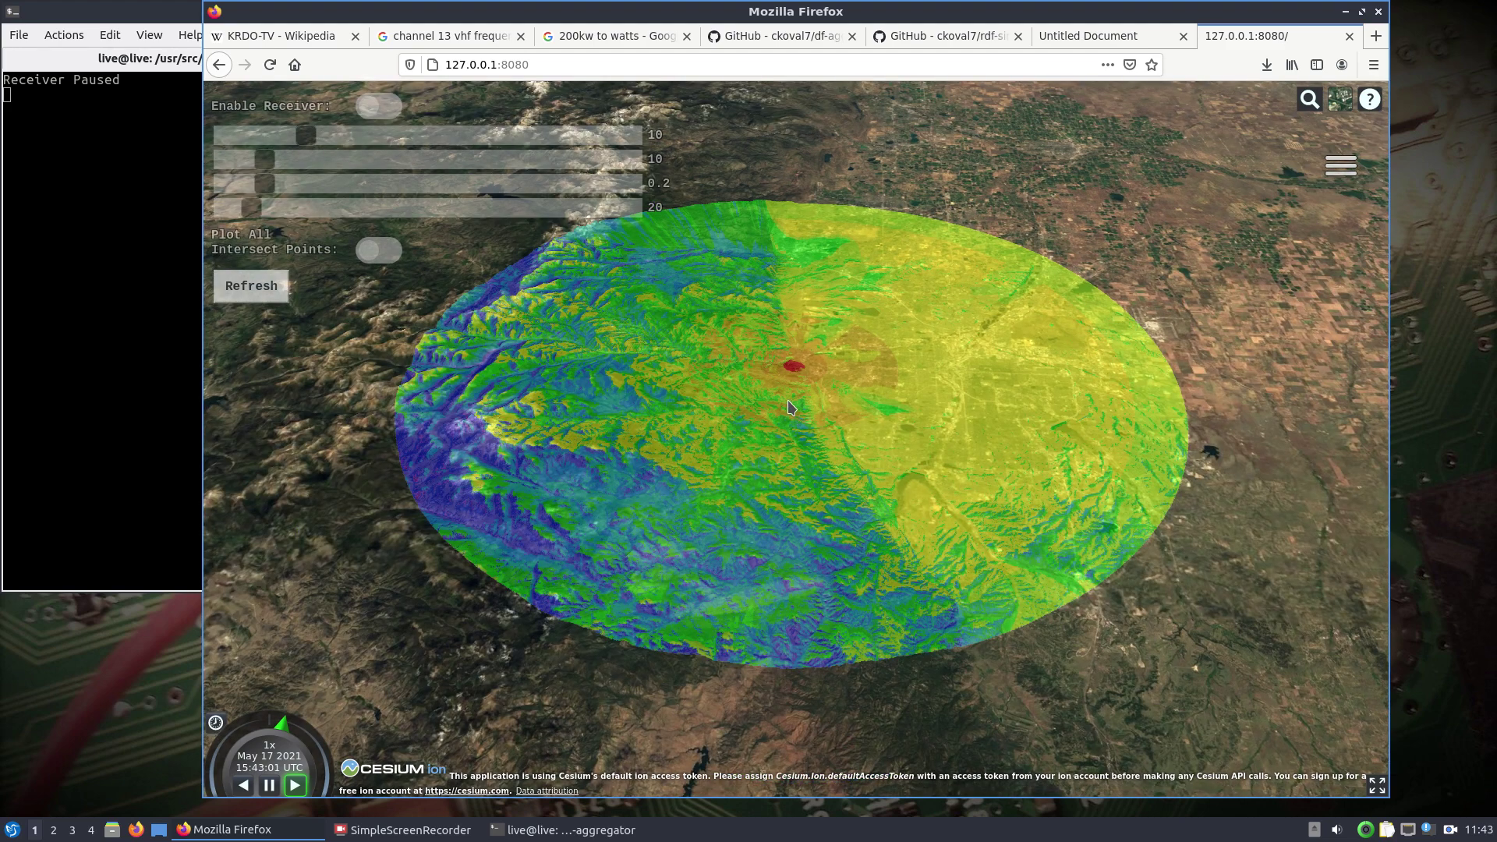
pyautogui.scroll(-5, 1228, 347)
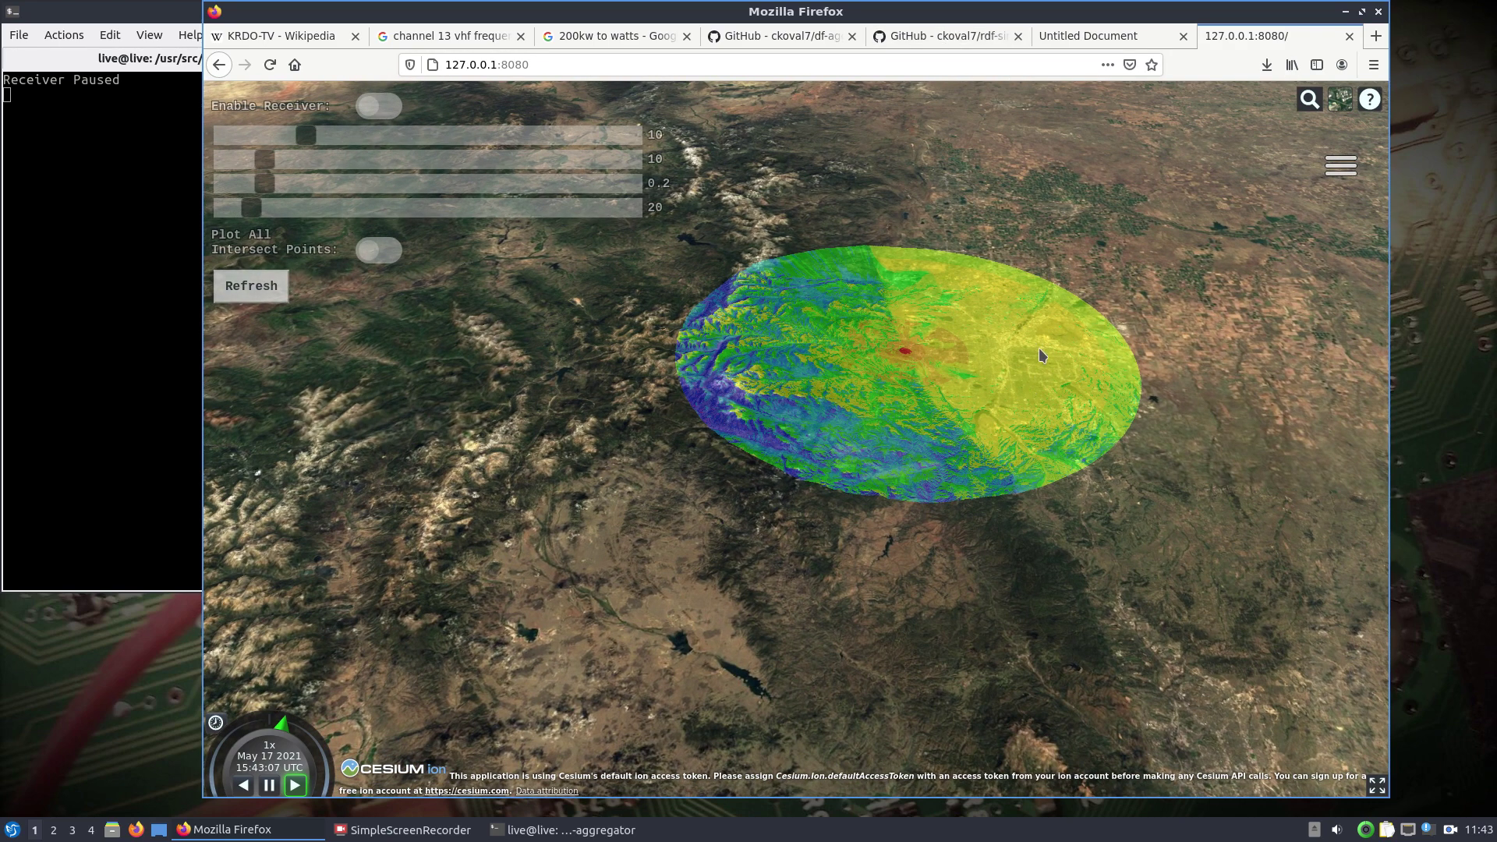
# - Review the rdf-sim GitHub repository's file list and RDF Data Simulator README
pyautogui.click(931, 37)
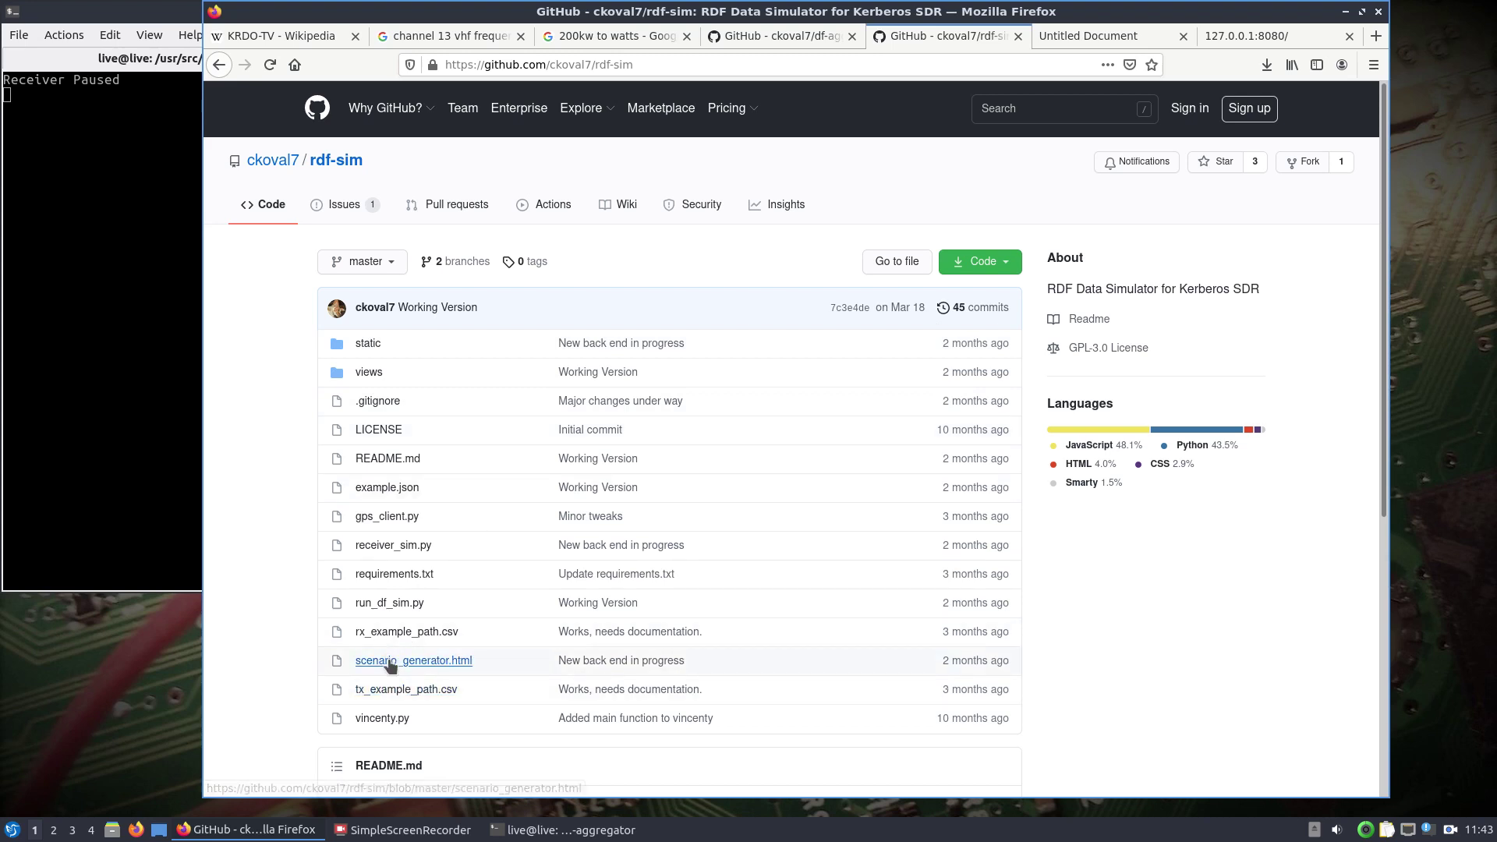
pyautogui.scroll(-5, 393, 666)
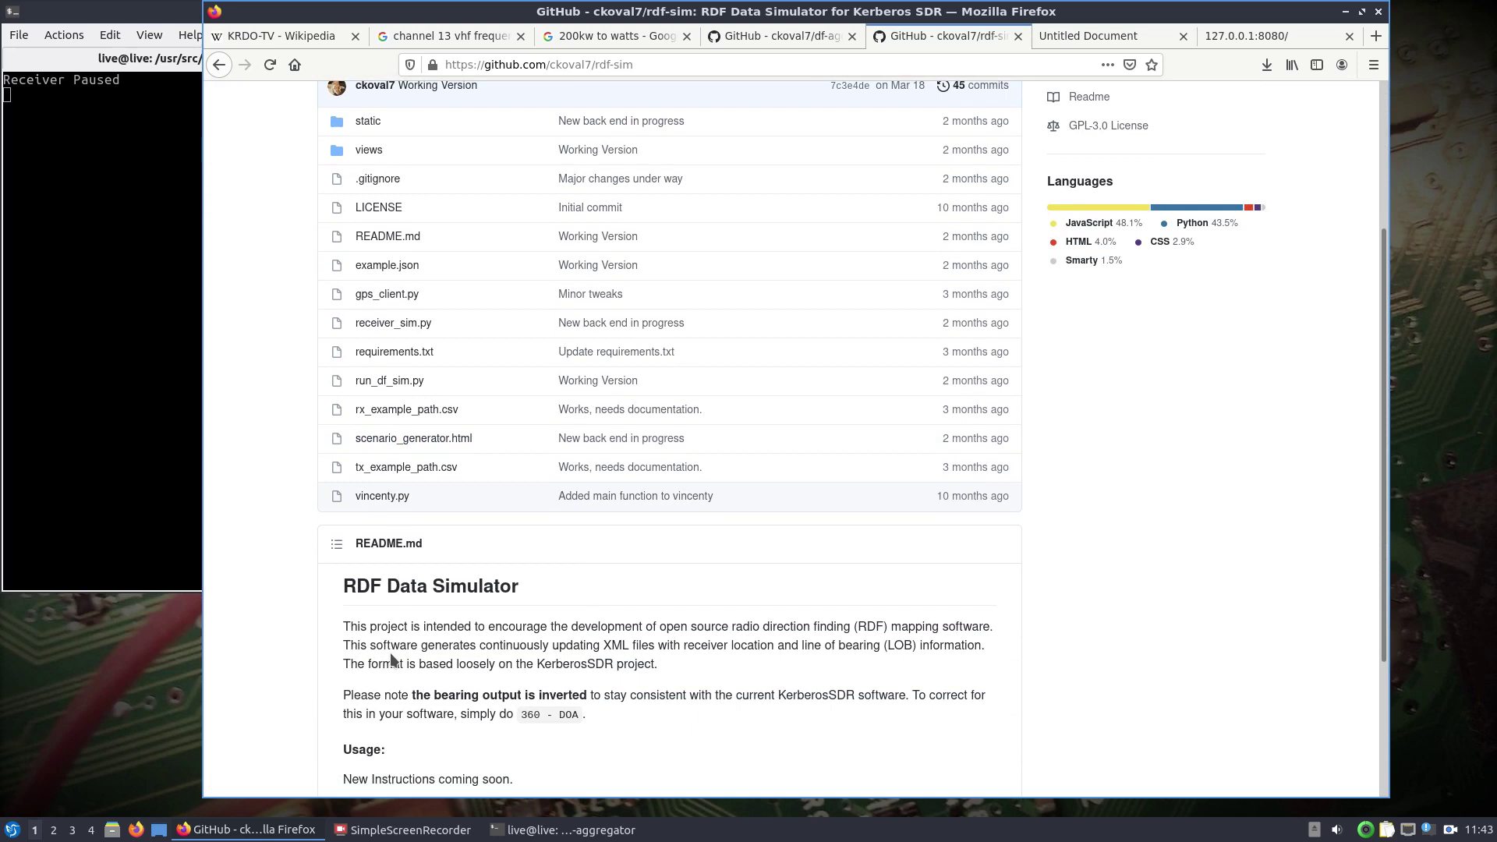
pyautogui.scroll(4, 391, 655)
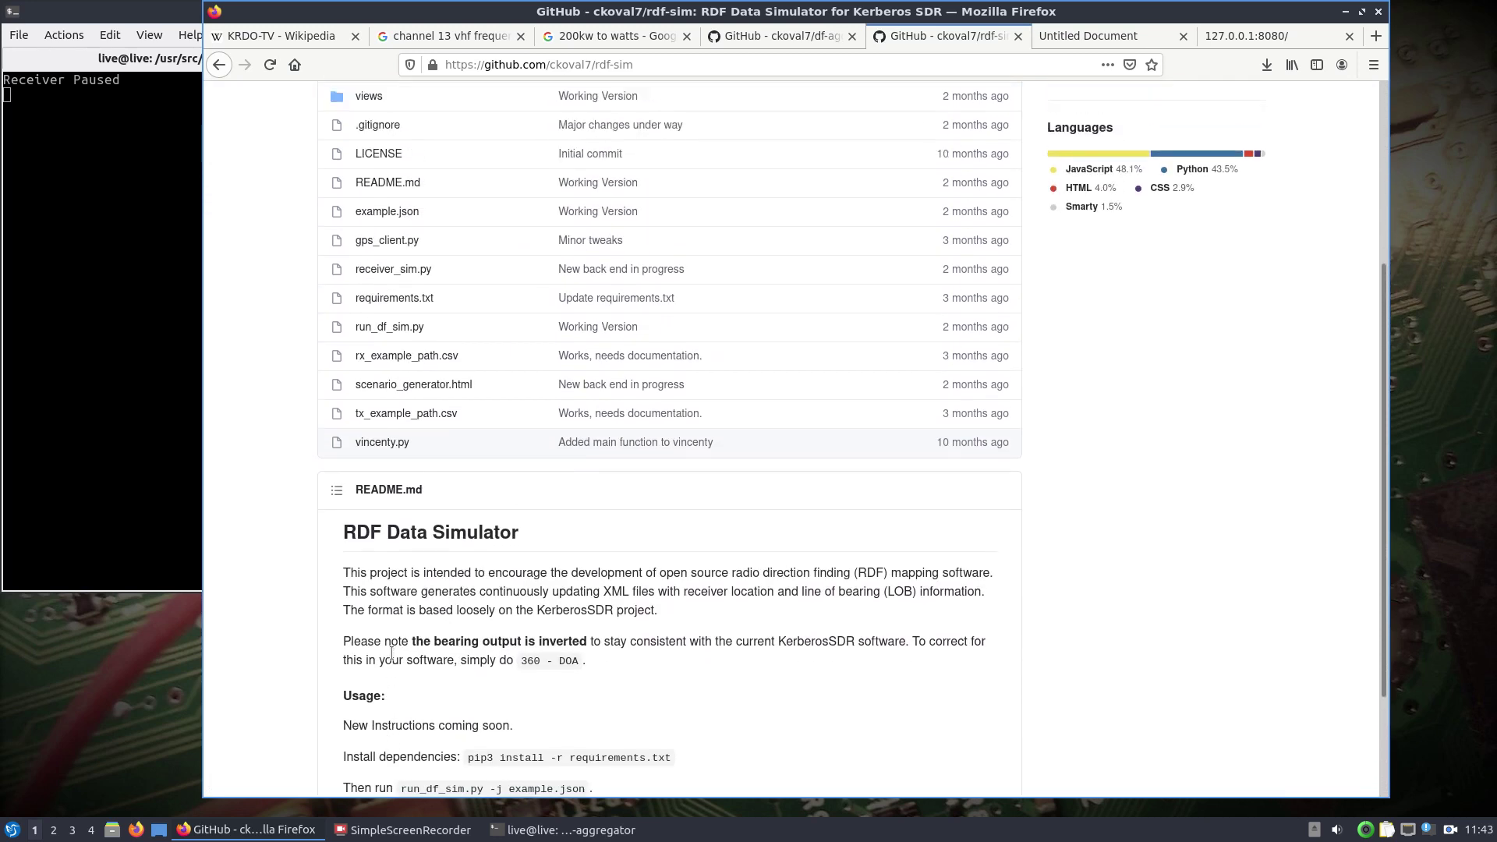
pyautogui.click(11, 829)
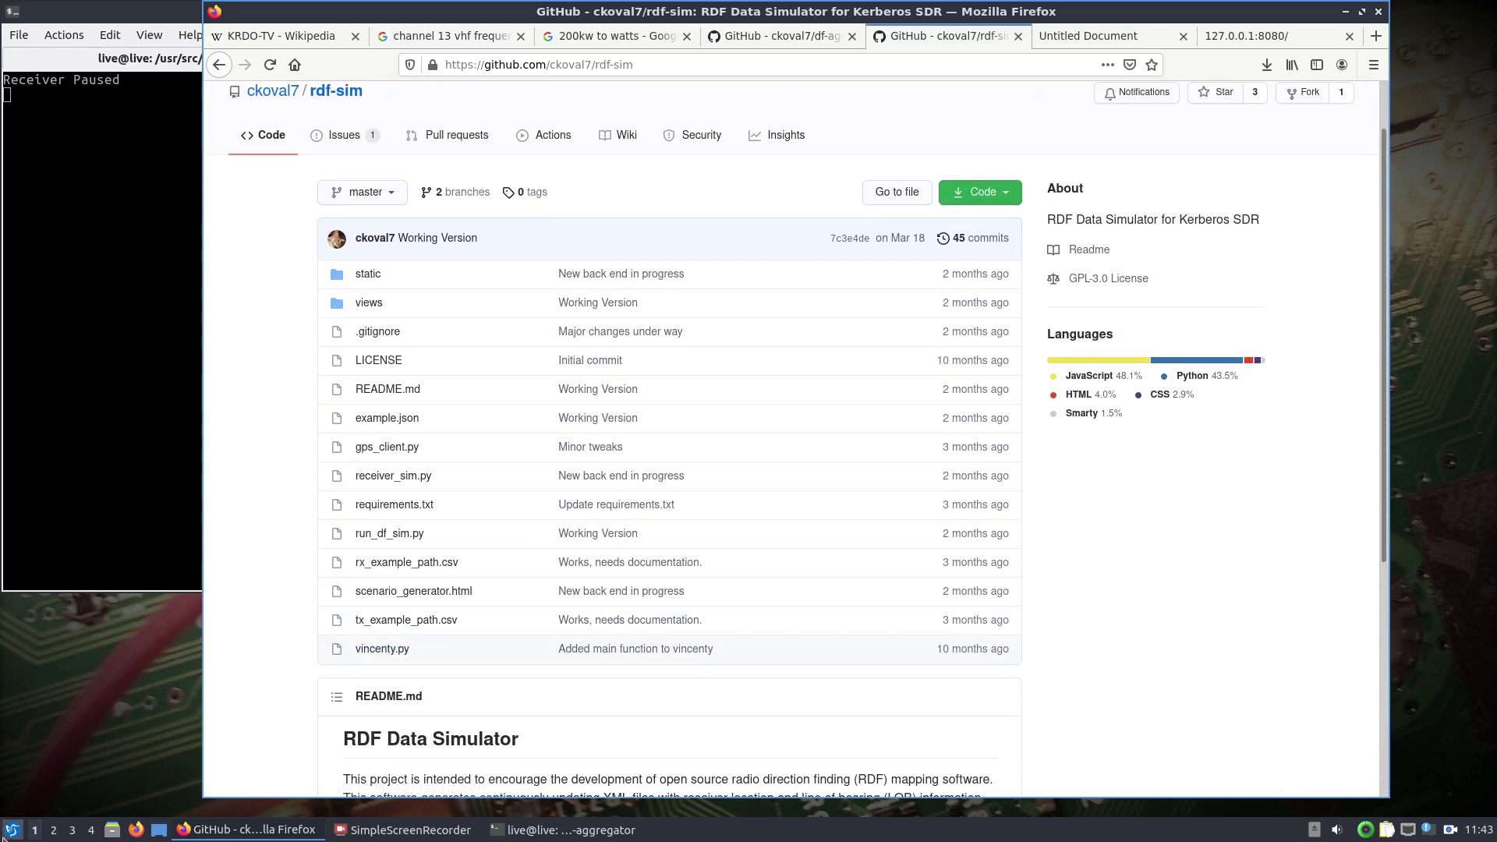
# - In a new QTerminal, change to /usr/src/rdf-sim/ and list its files
pyautogui.moveTo(60, 664)
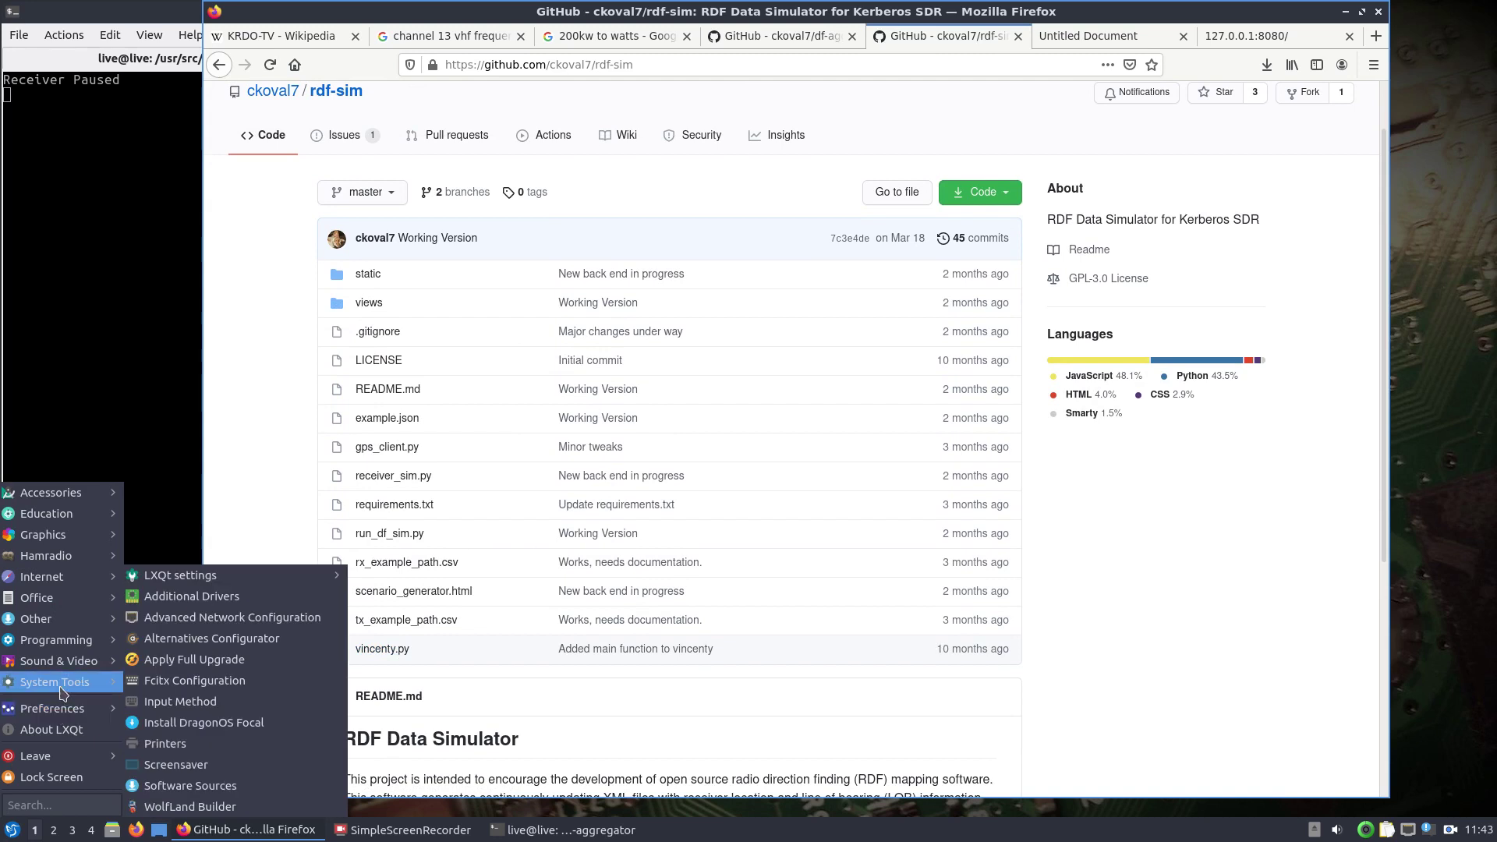
pyautogui.click(173, 703)
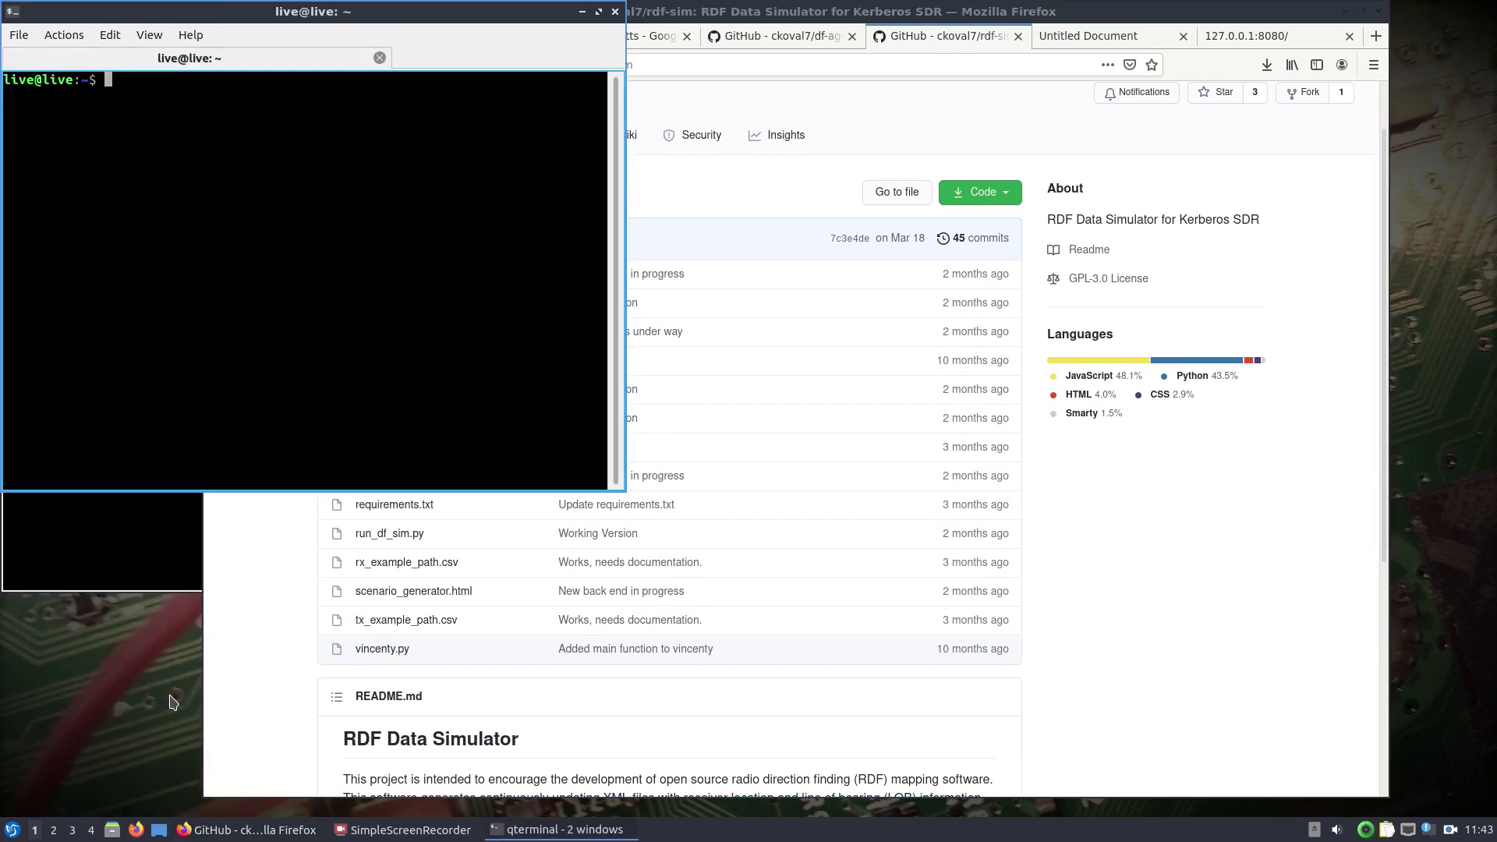
pyautogui.write('cd /usr/src/rdf-sim/')
pyautogui.press('Return')
pyautogui.write('ls')
pyautogui.press('Return')
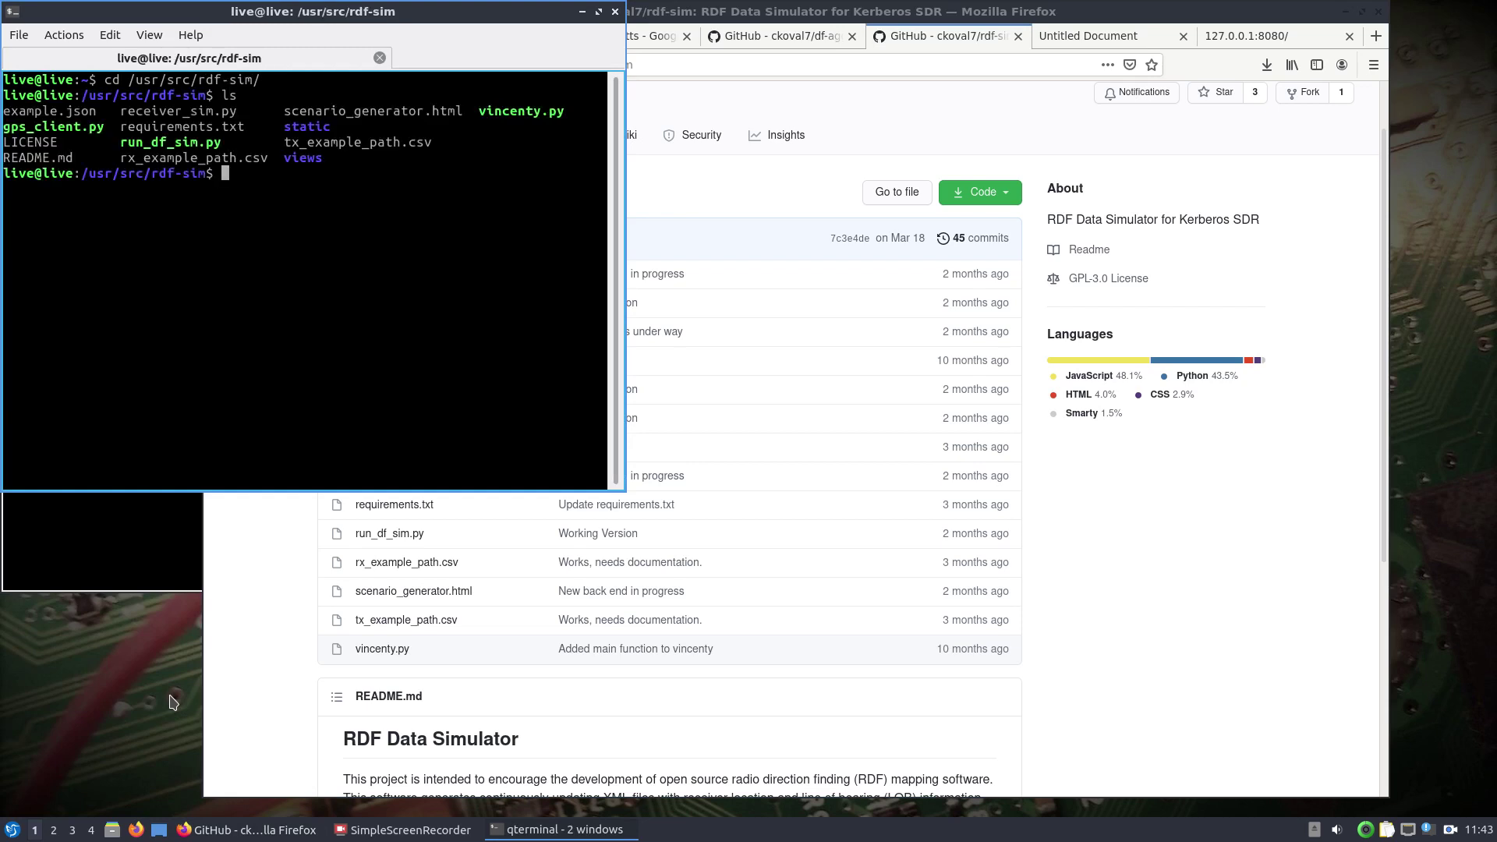
# - Show run_df_sim.py's help, then start it with -j example.json
pyautogui.write('./run_df_sim.py -h')
pyautogui.press('Return')
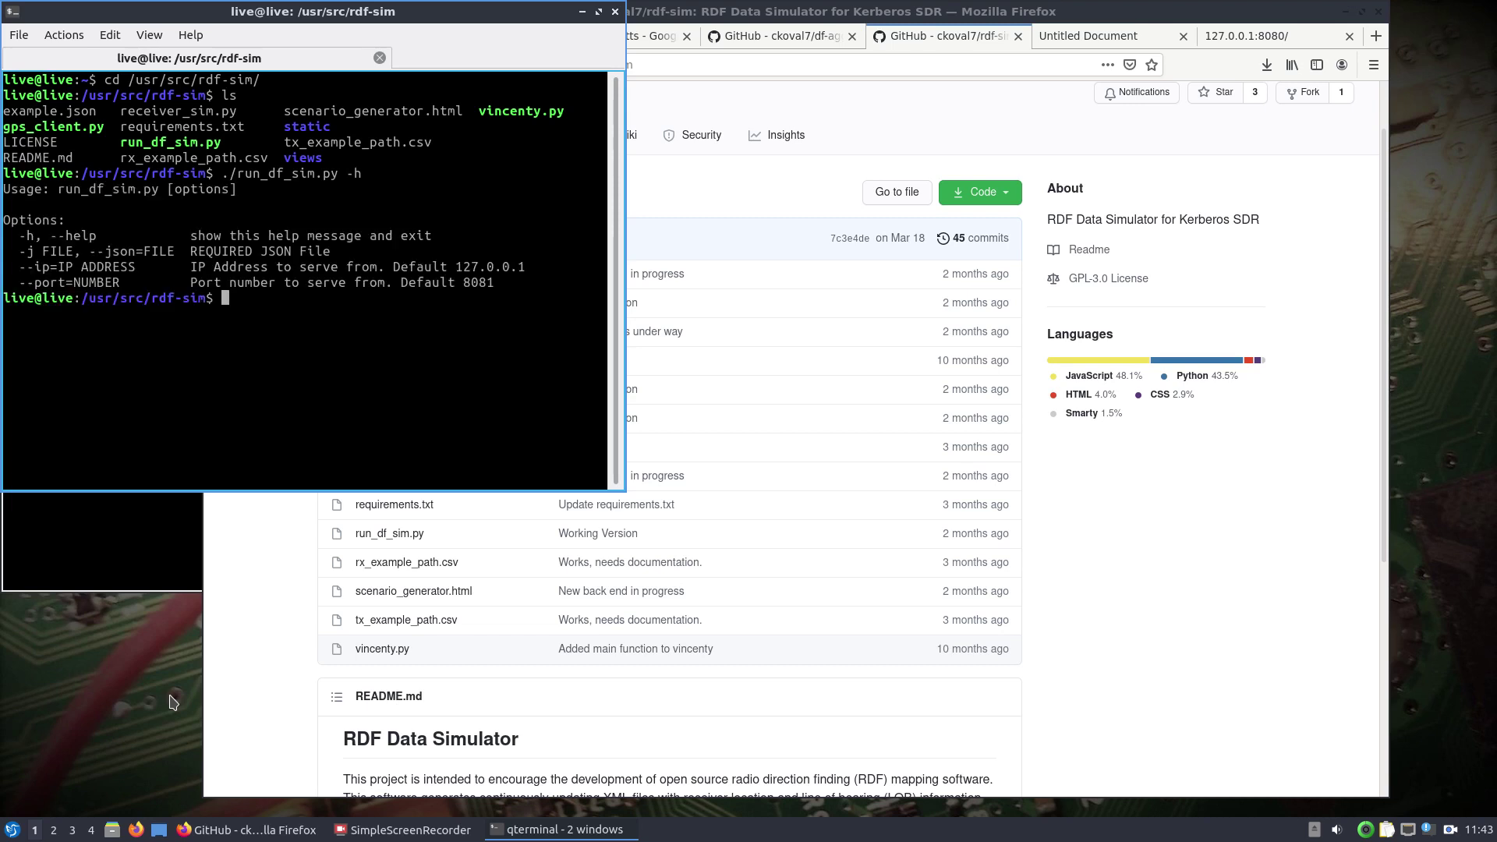
pyautogui.press('Up')
pyautogui.press('BackSpace')
pyautogui.press('BackSpace')
pyautogui.write('-j example.json')
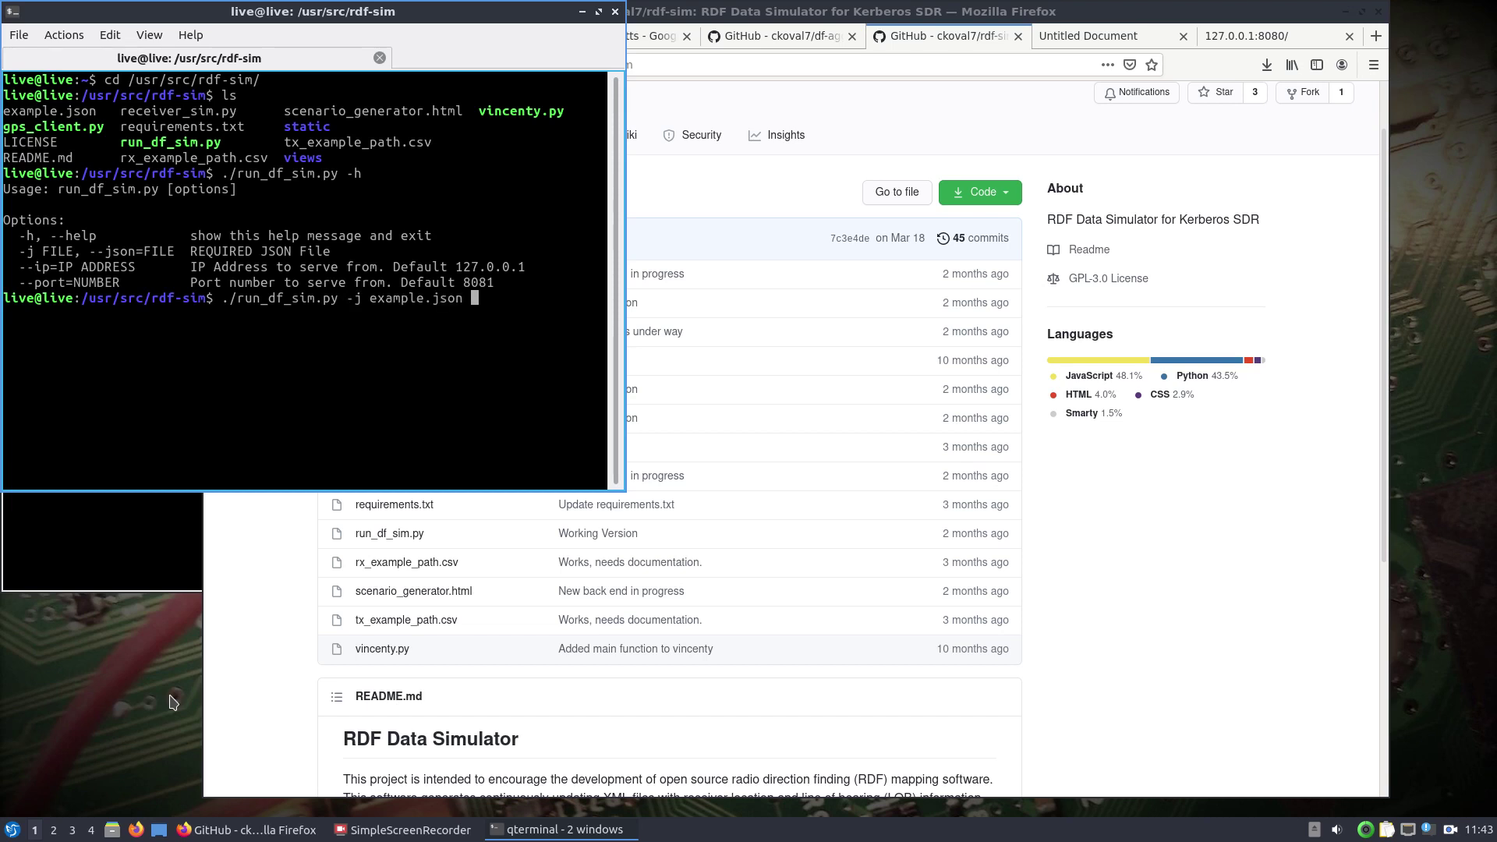
pyautogui.press('Return')
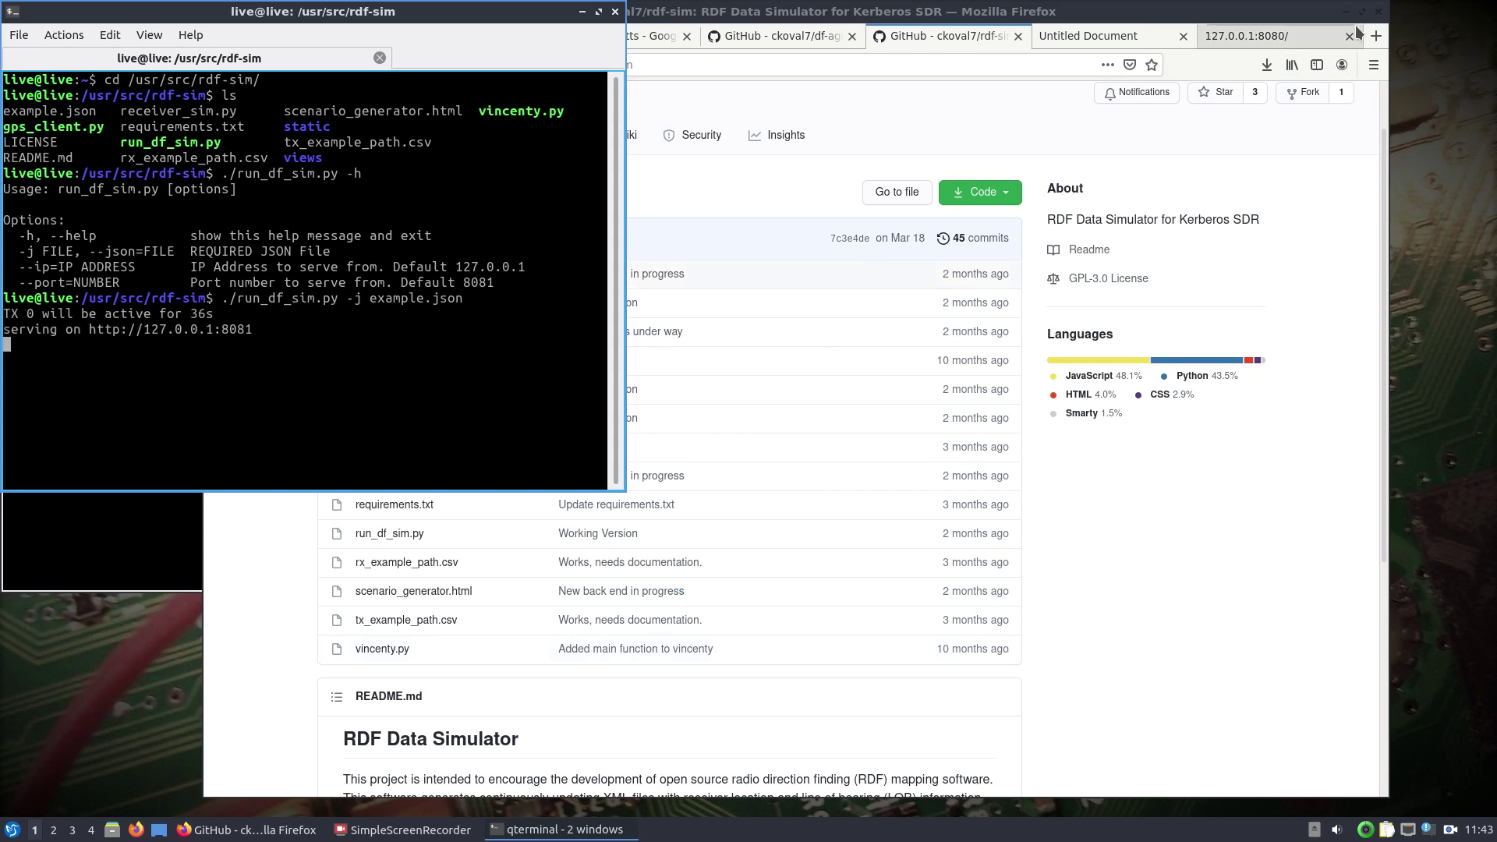
pyautogui.click(1377, 37)
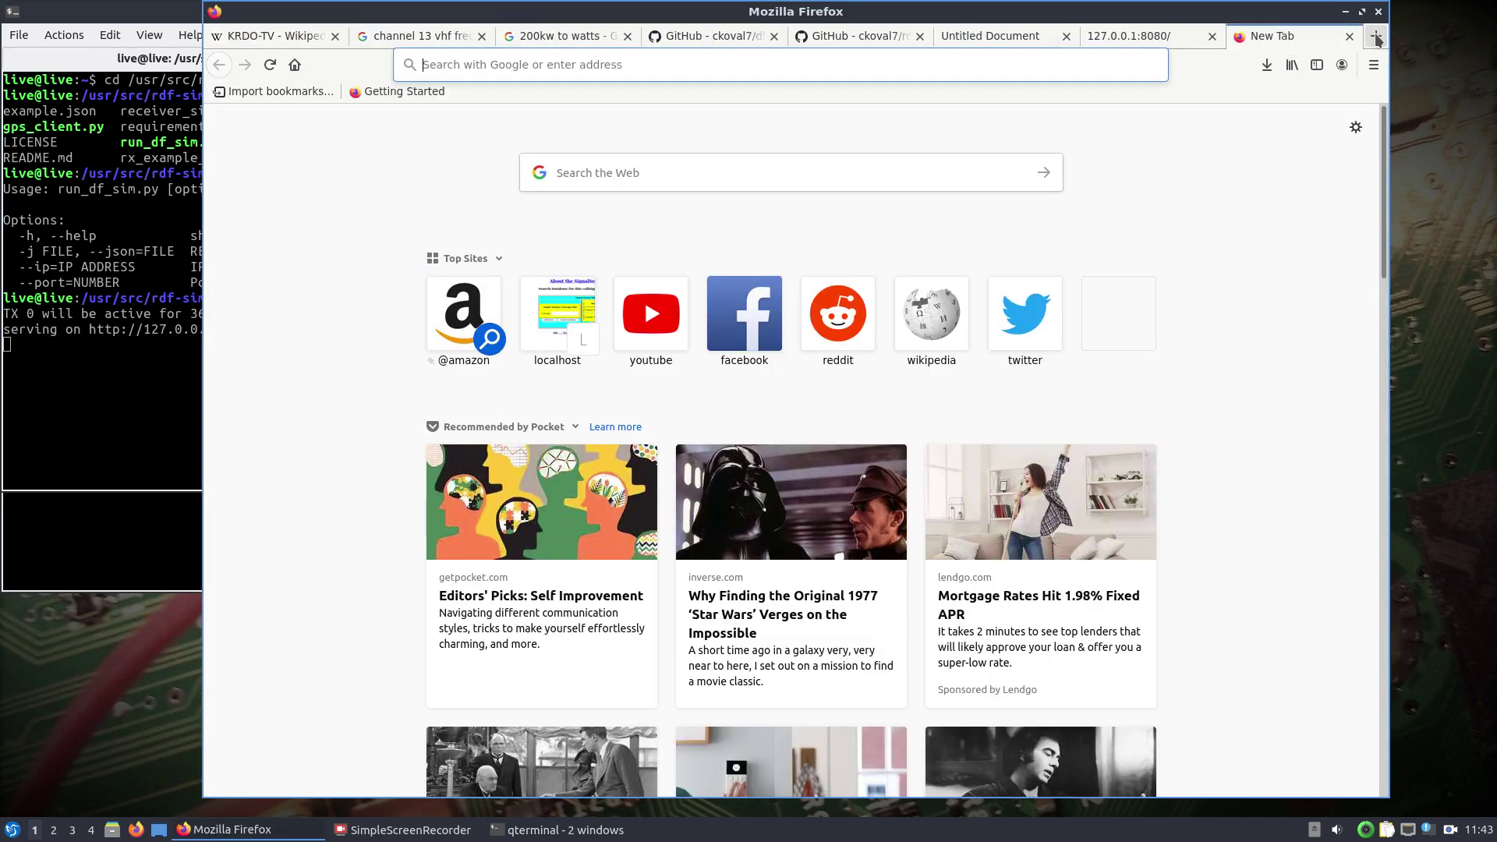
# - Load the simulator's web page at 127.0.0.1:8081
pyautogui.click(938, 60)
pyautogui.write('127.0.0')
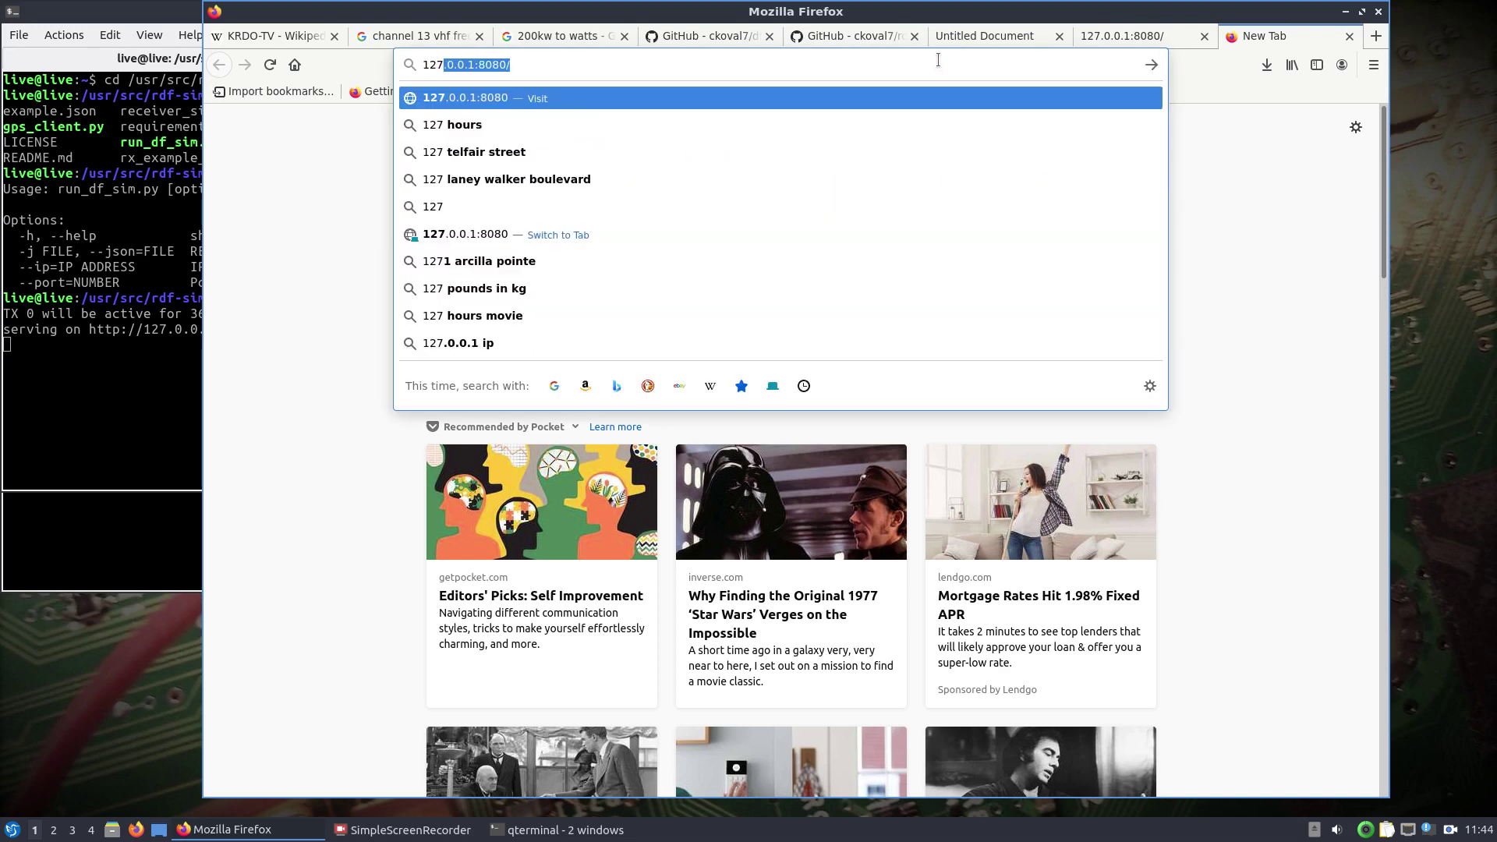
pyautogui.write('.1')
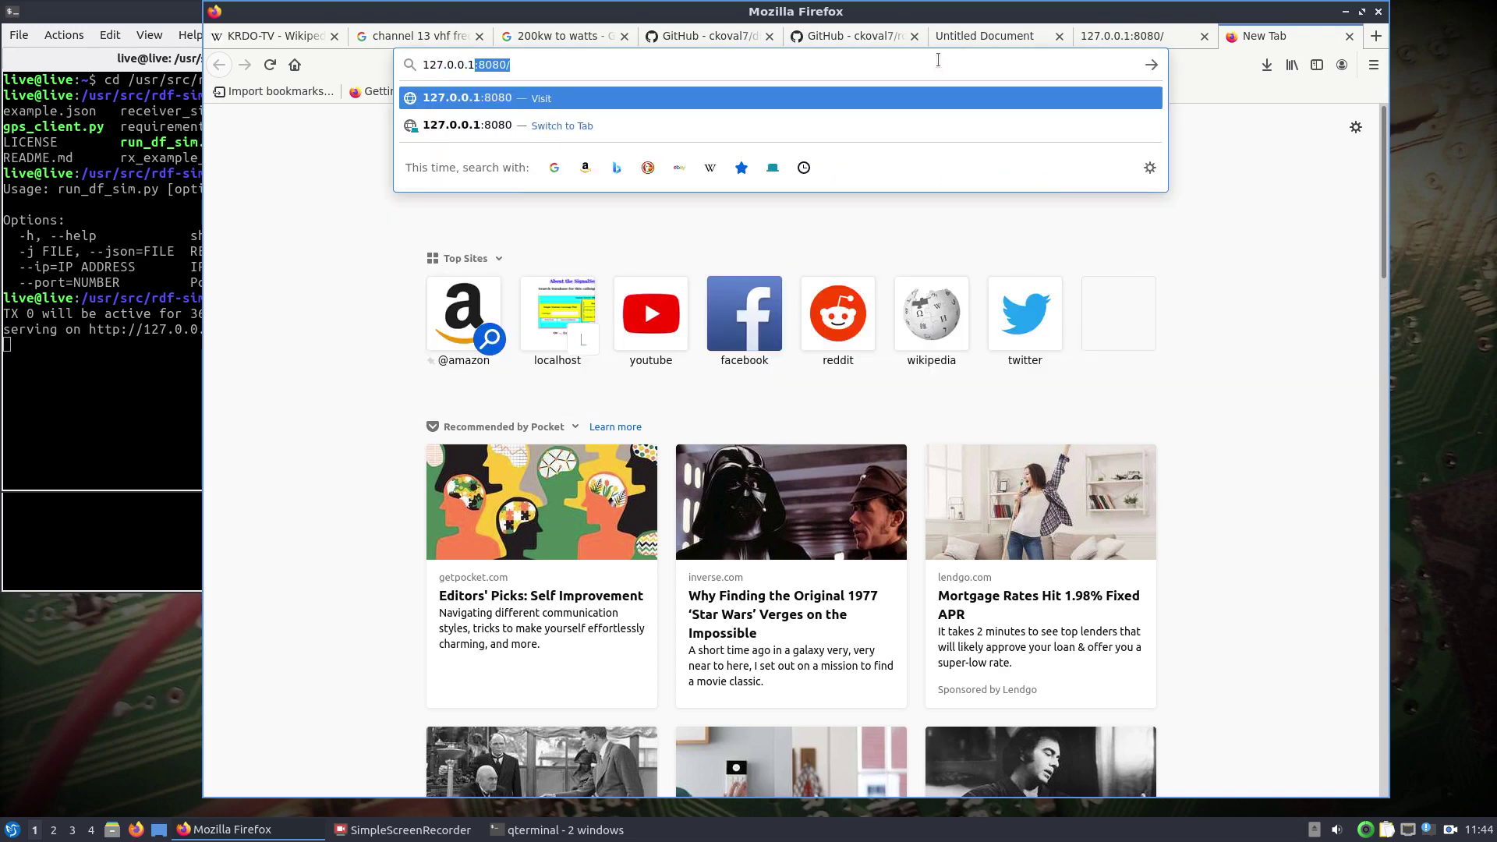
pyautogui.write(':8081')
pyautogui.press('Return')
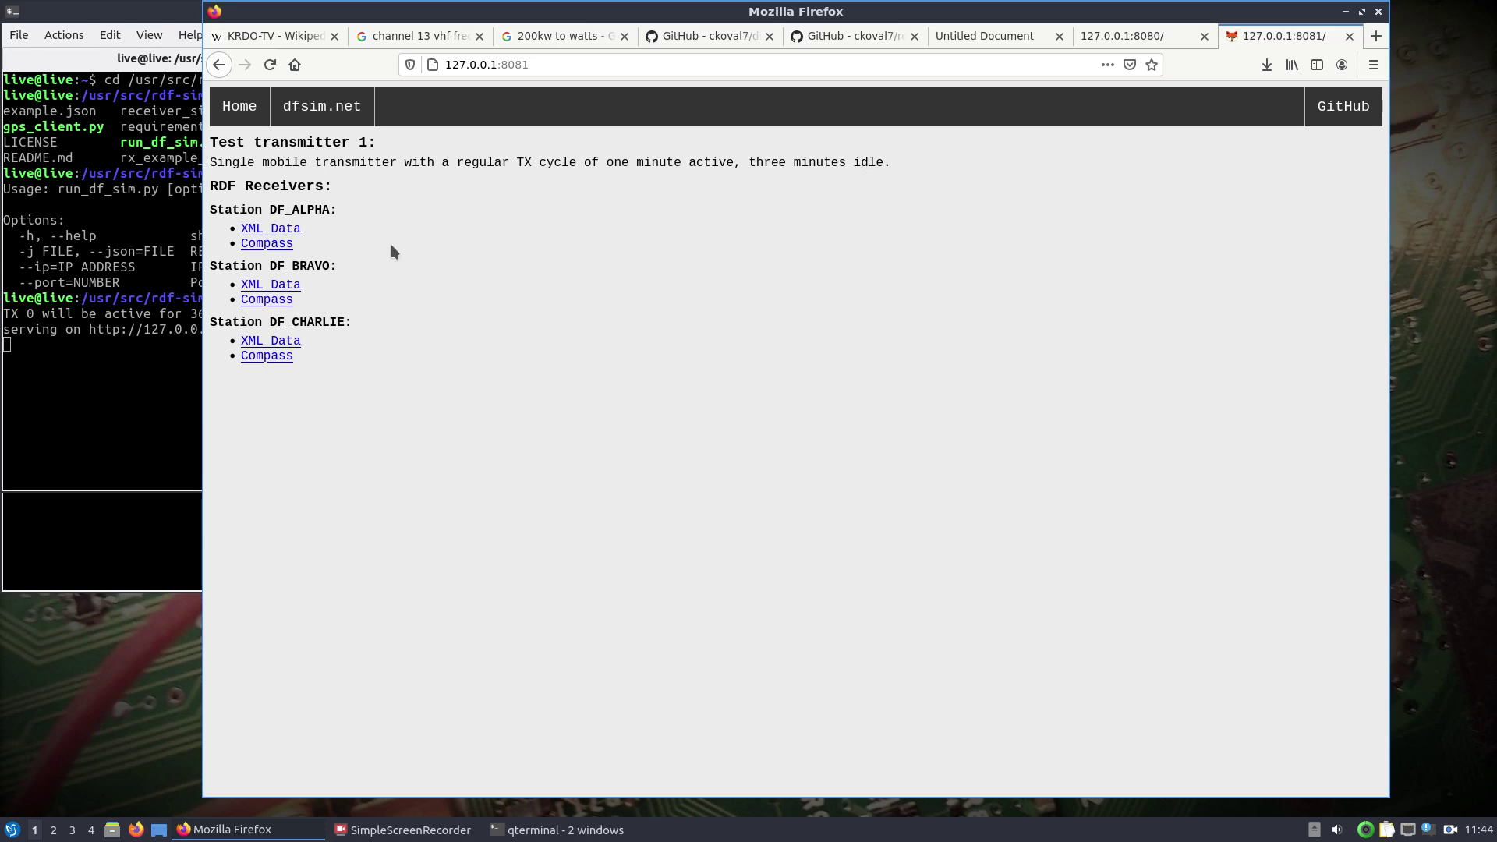
# - Open DF_ALPHA's XML data page and copy its address
pyautogui.click(298, 230)
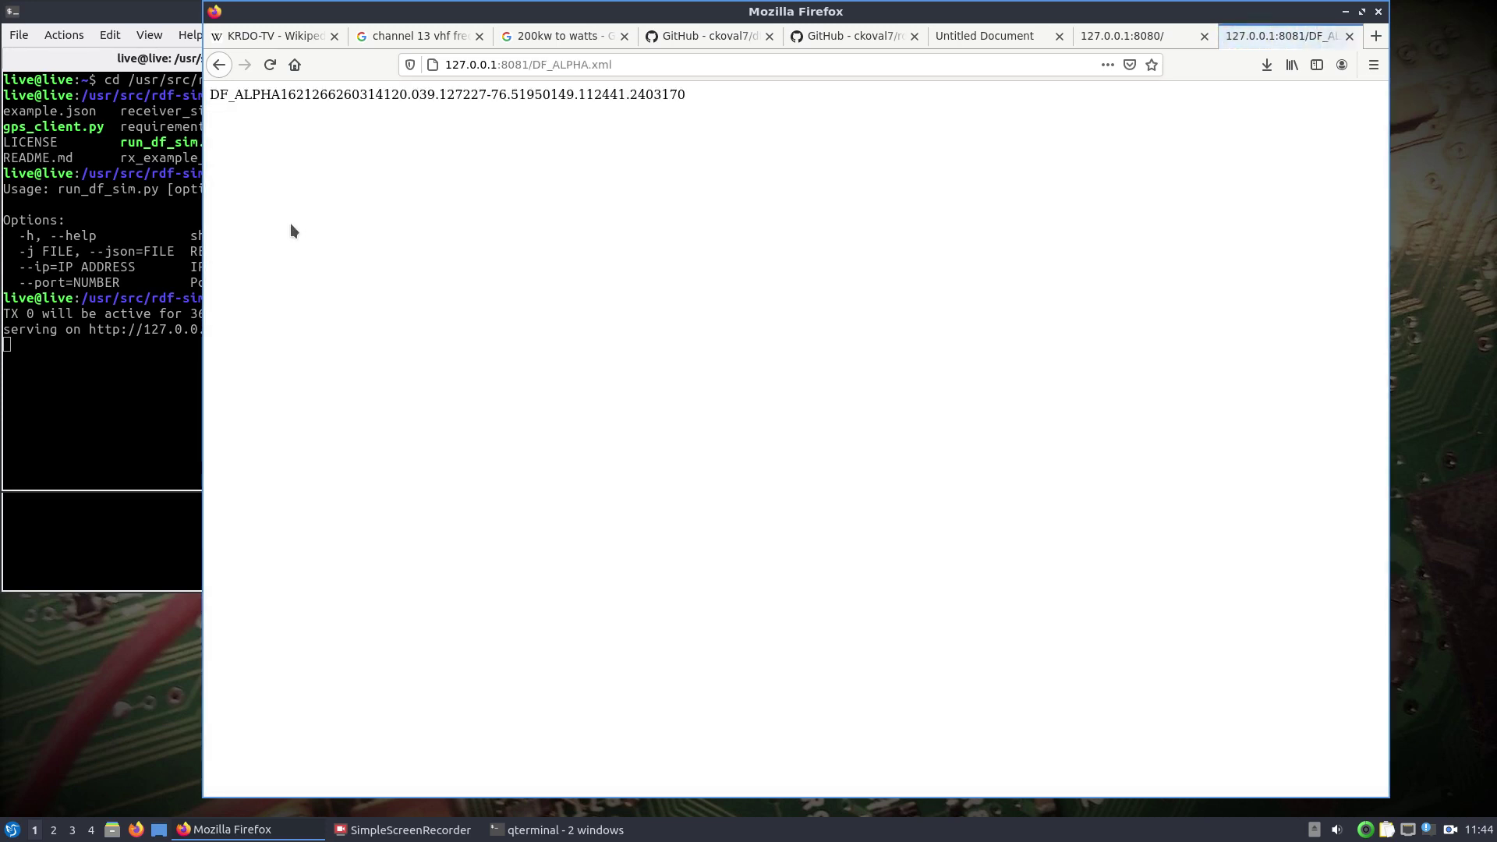
pyautogui.click(551, 64)
pyautogui.rightClick(551, 64)
pyautogui.click(577, 120)
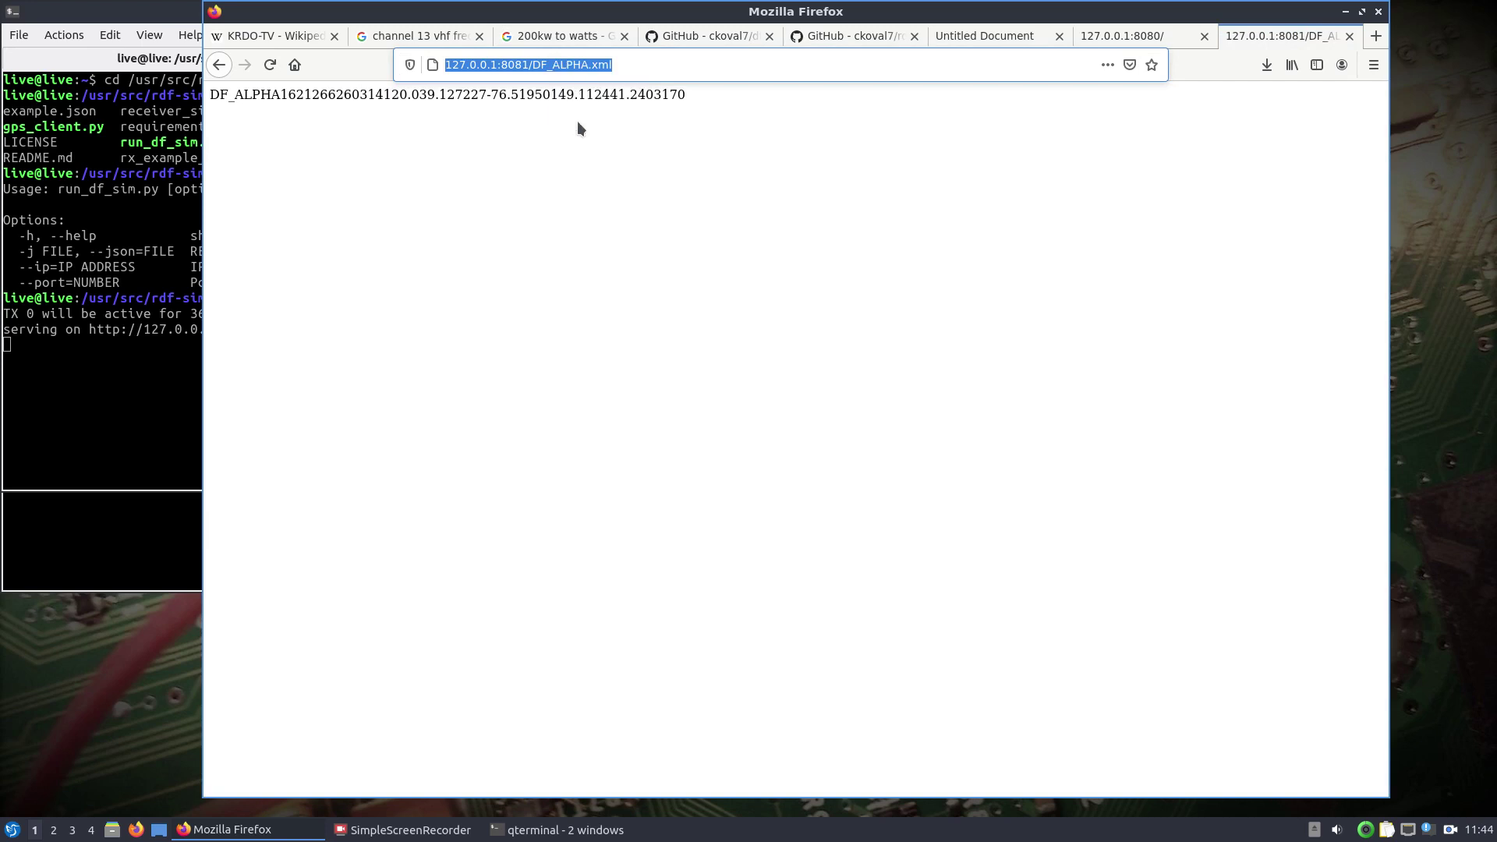
# - Add DF_ALPHA as a receiver by pasting its XML data URL in df-aggregator
pyautogui.click(1125, 35)
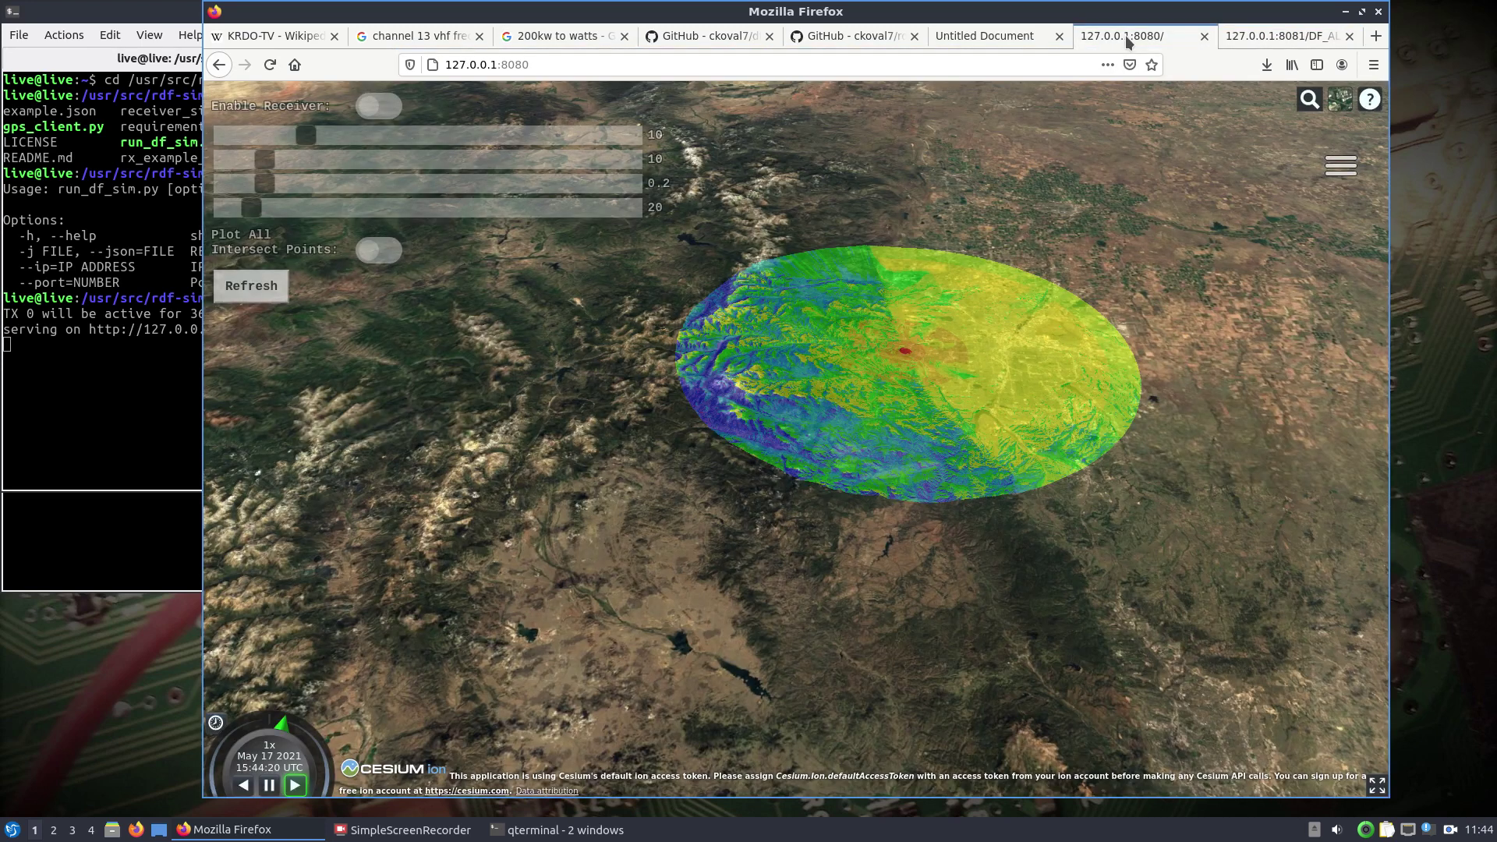
pyautogui.click(1342, 166)
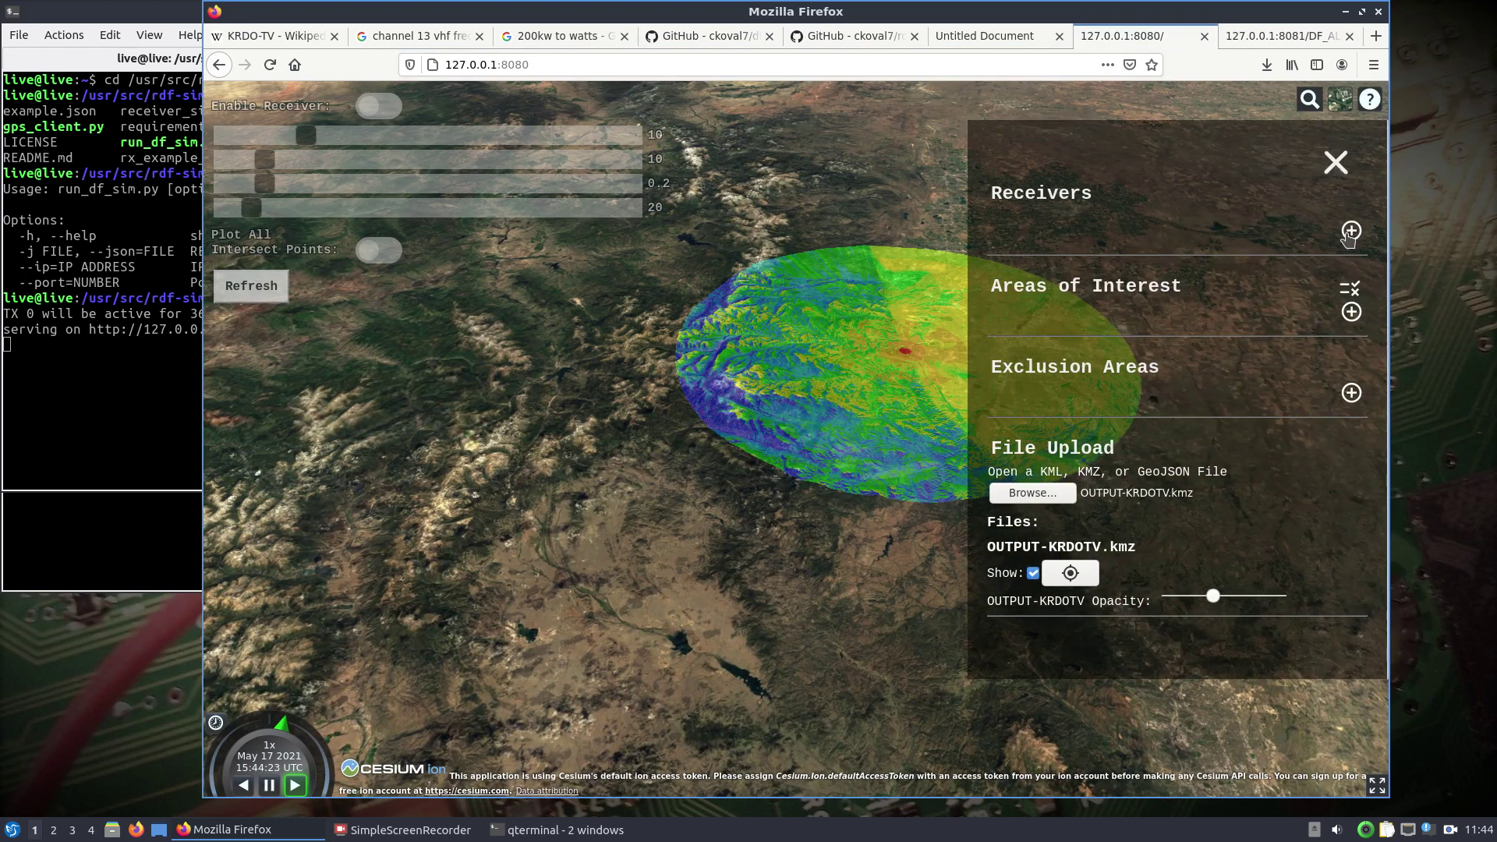
pyautogui.click(1350, 231)
pyautogui.rightClick(1222, 227)
pyautogui.click(1239, 300)
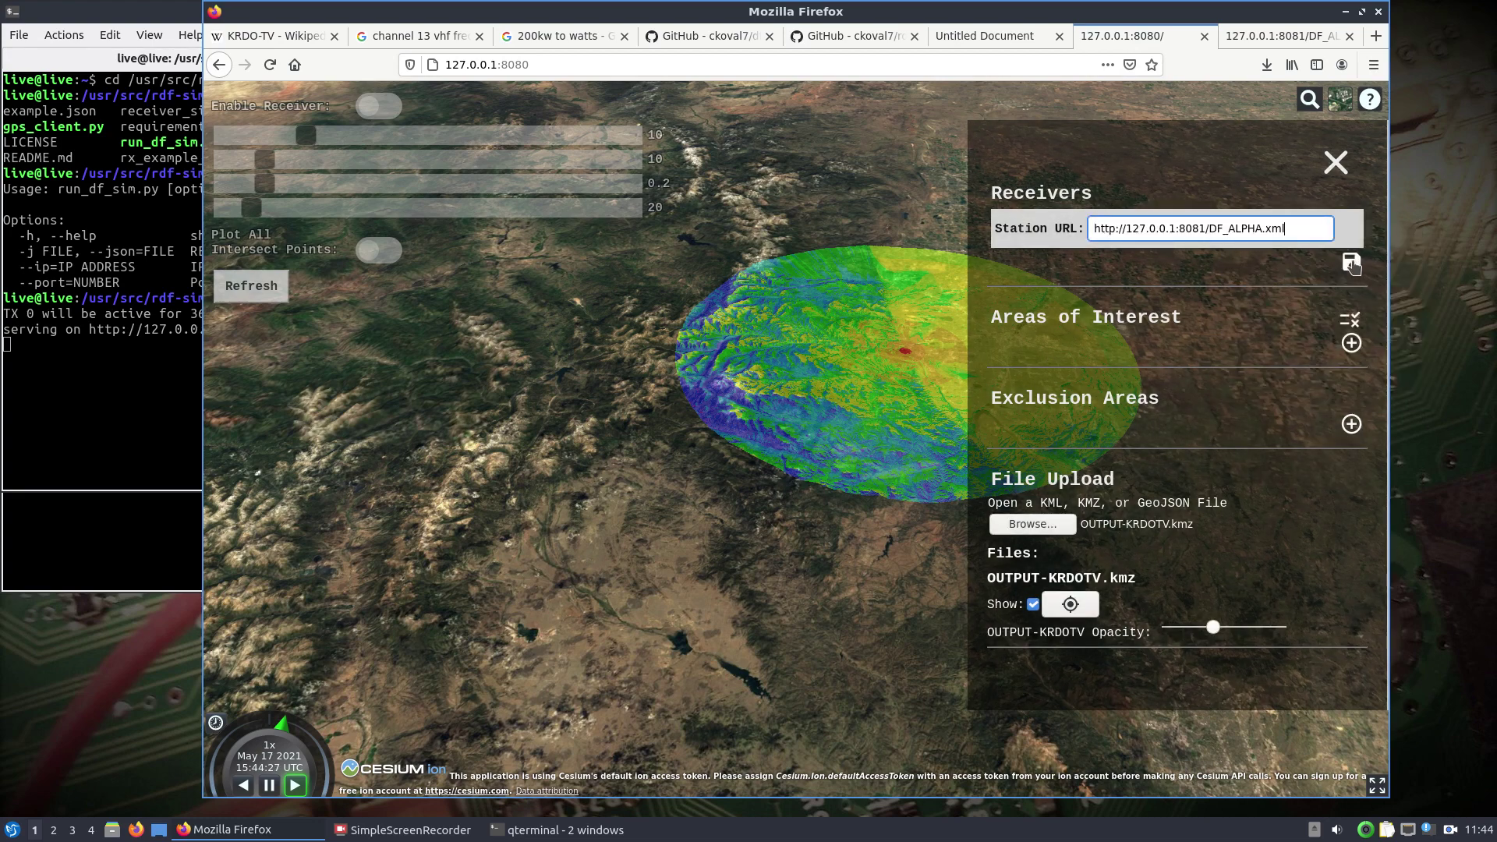
pyautogui.click(1351, 263)
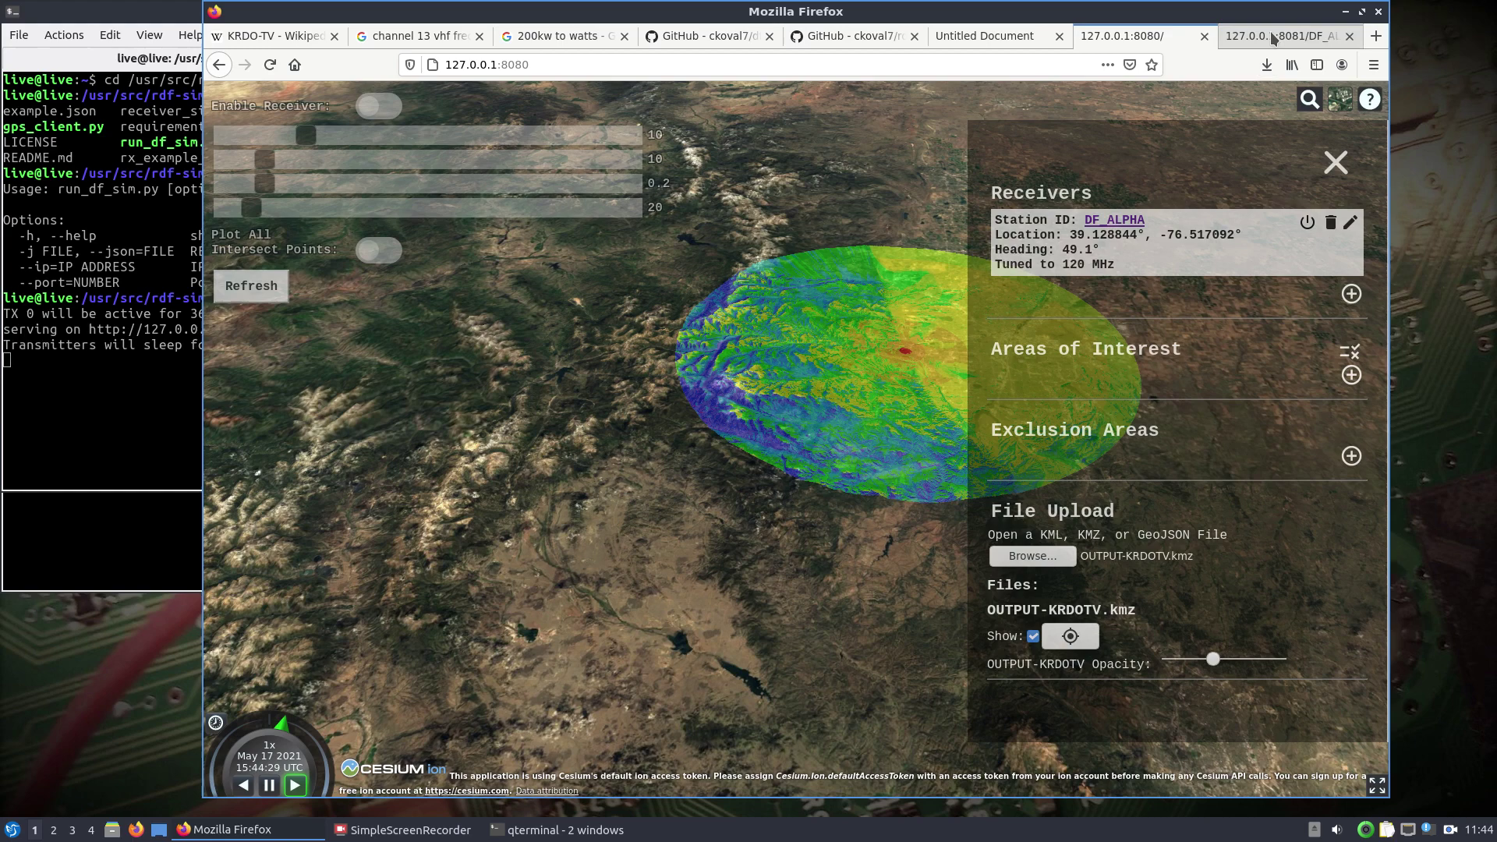
# - Copy DF_BRAVO's XML data URL and add it as a second receiver
pyautogui.click(1272, 38)
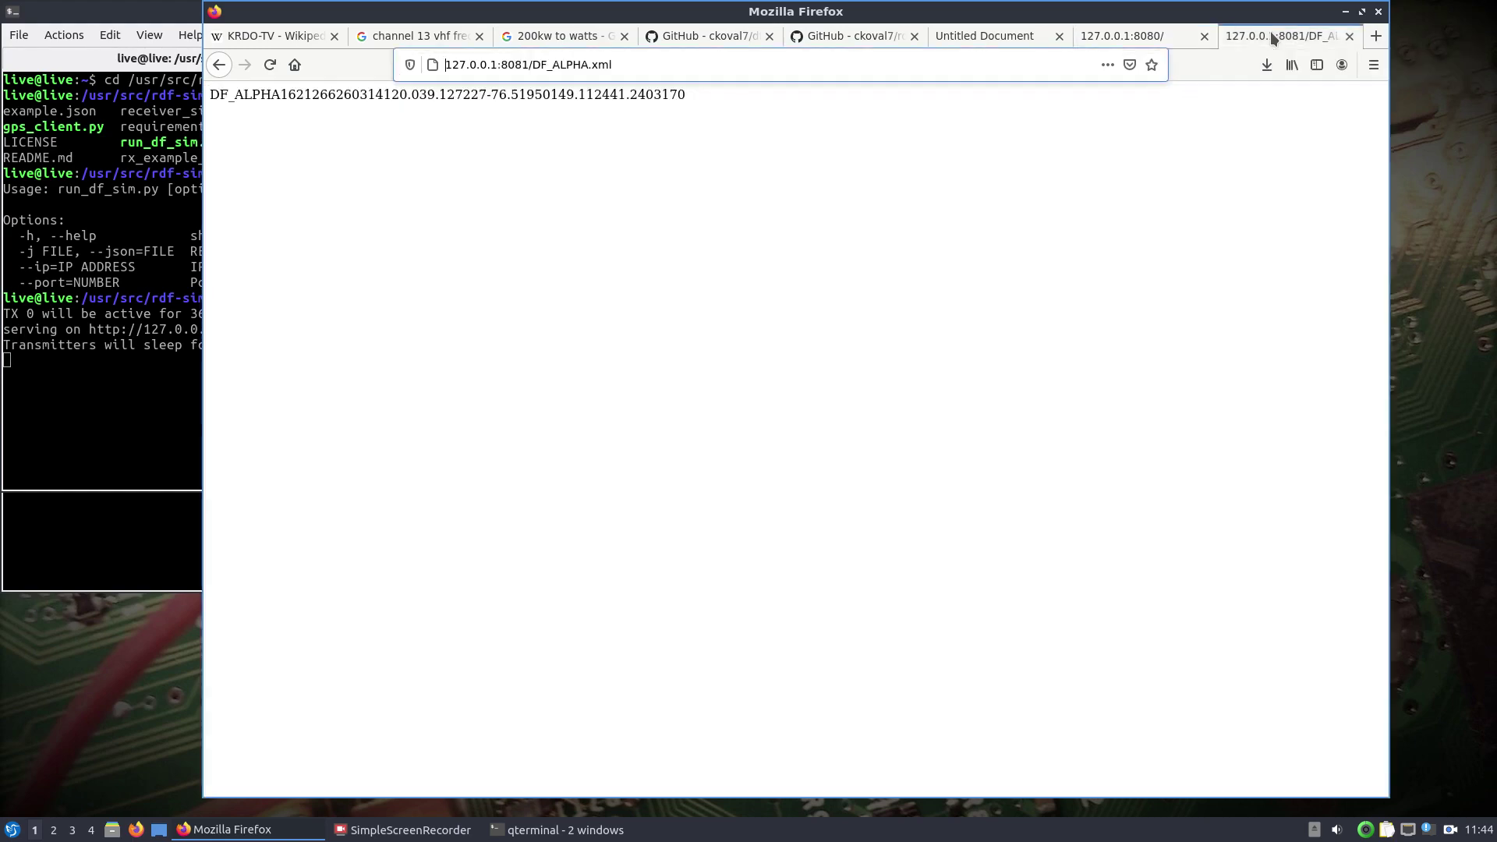
pyautogui.click(219, 65)
pyautogui.click(281, 291)
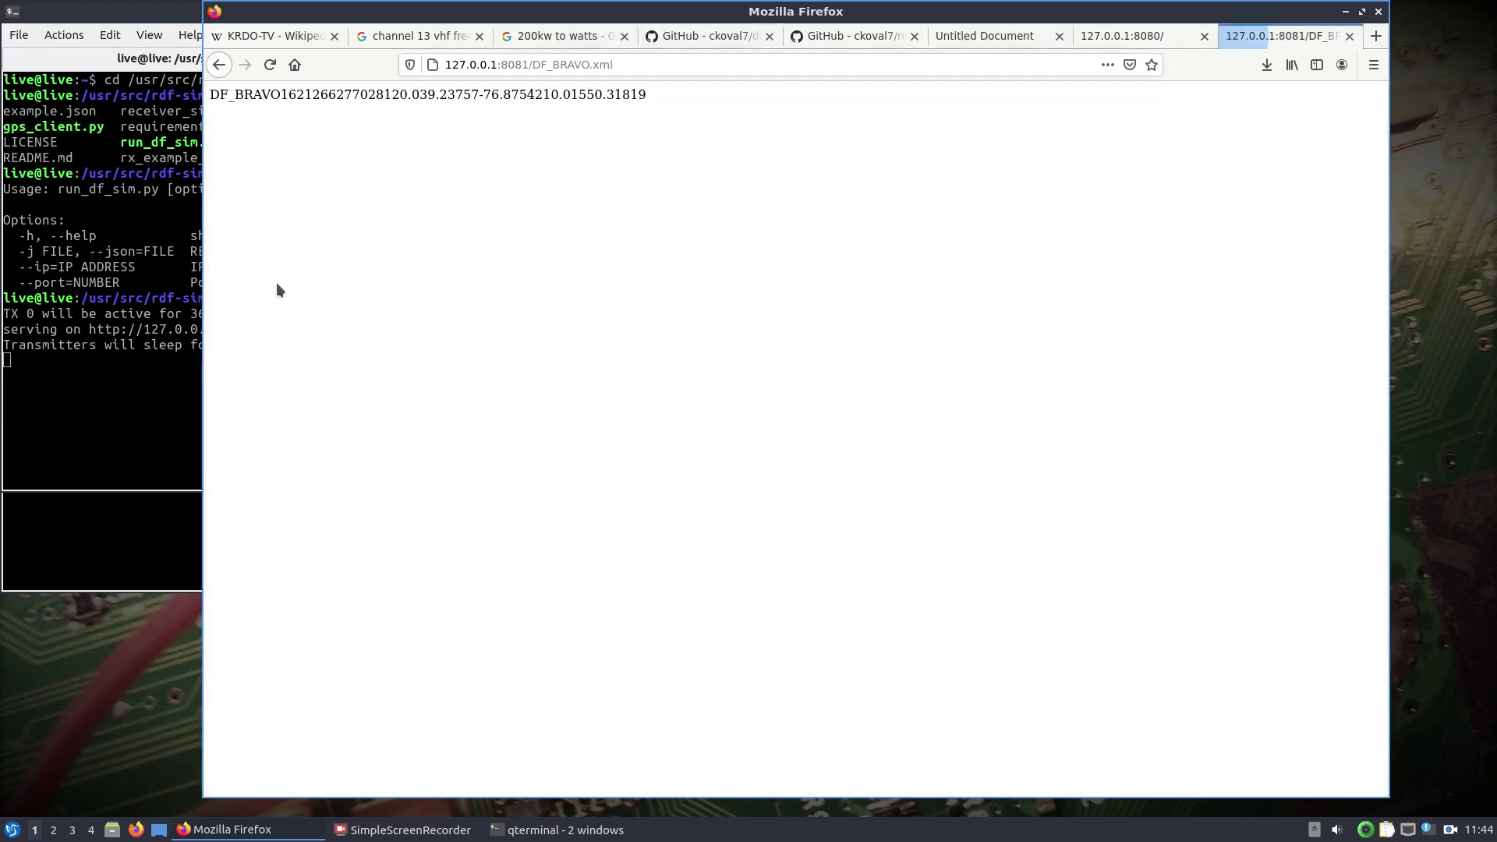
pyautogui.click(586, 63)
pyautogui.rightClick(586, 63)
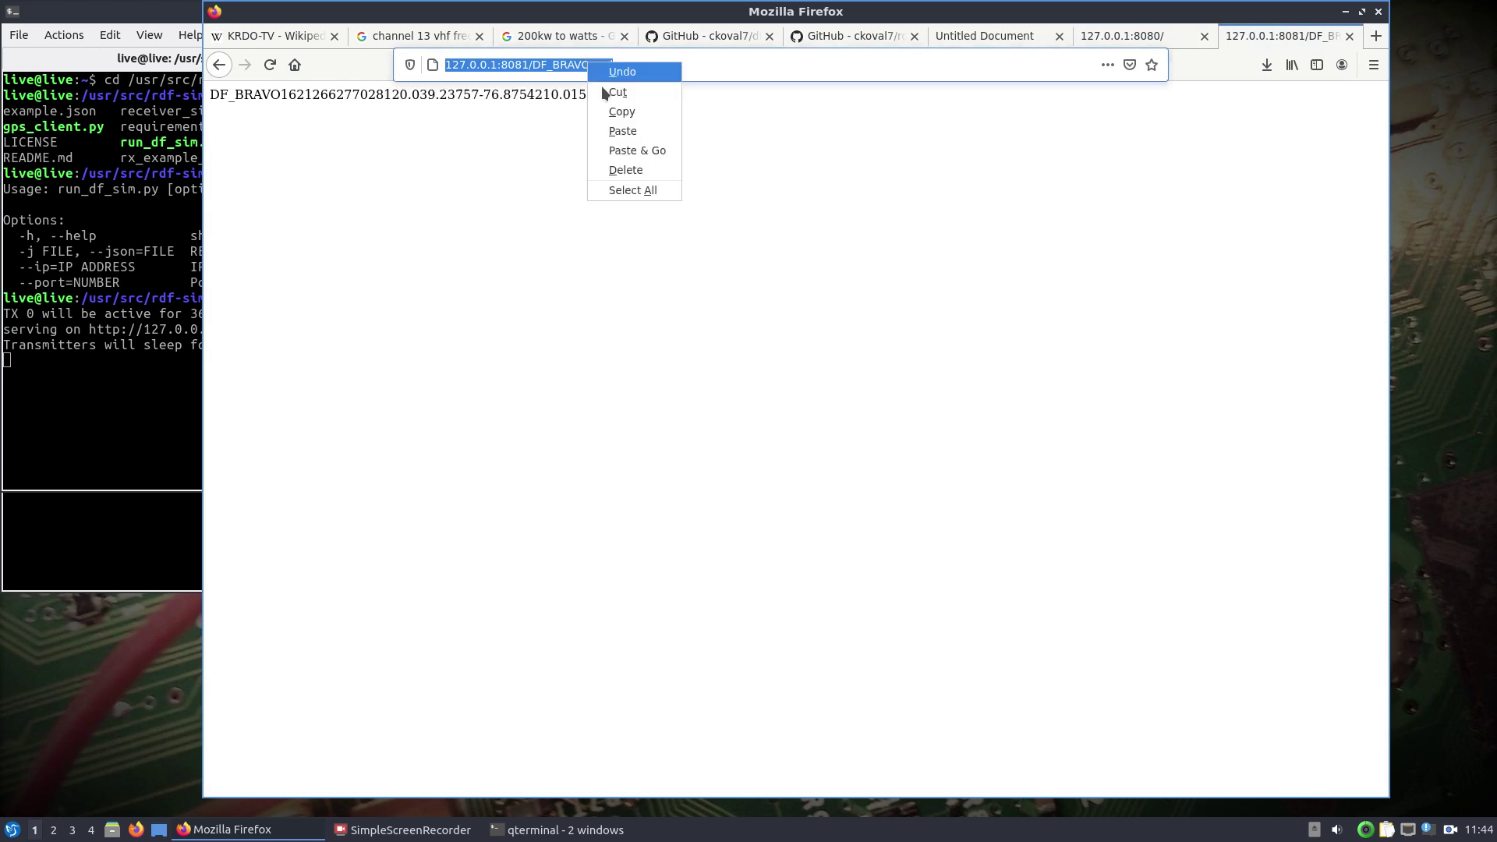
pyautogui.click(624, 111)
pyautogui.click(1162, 36)
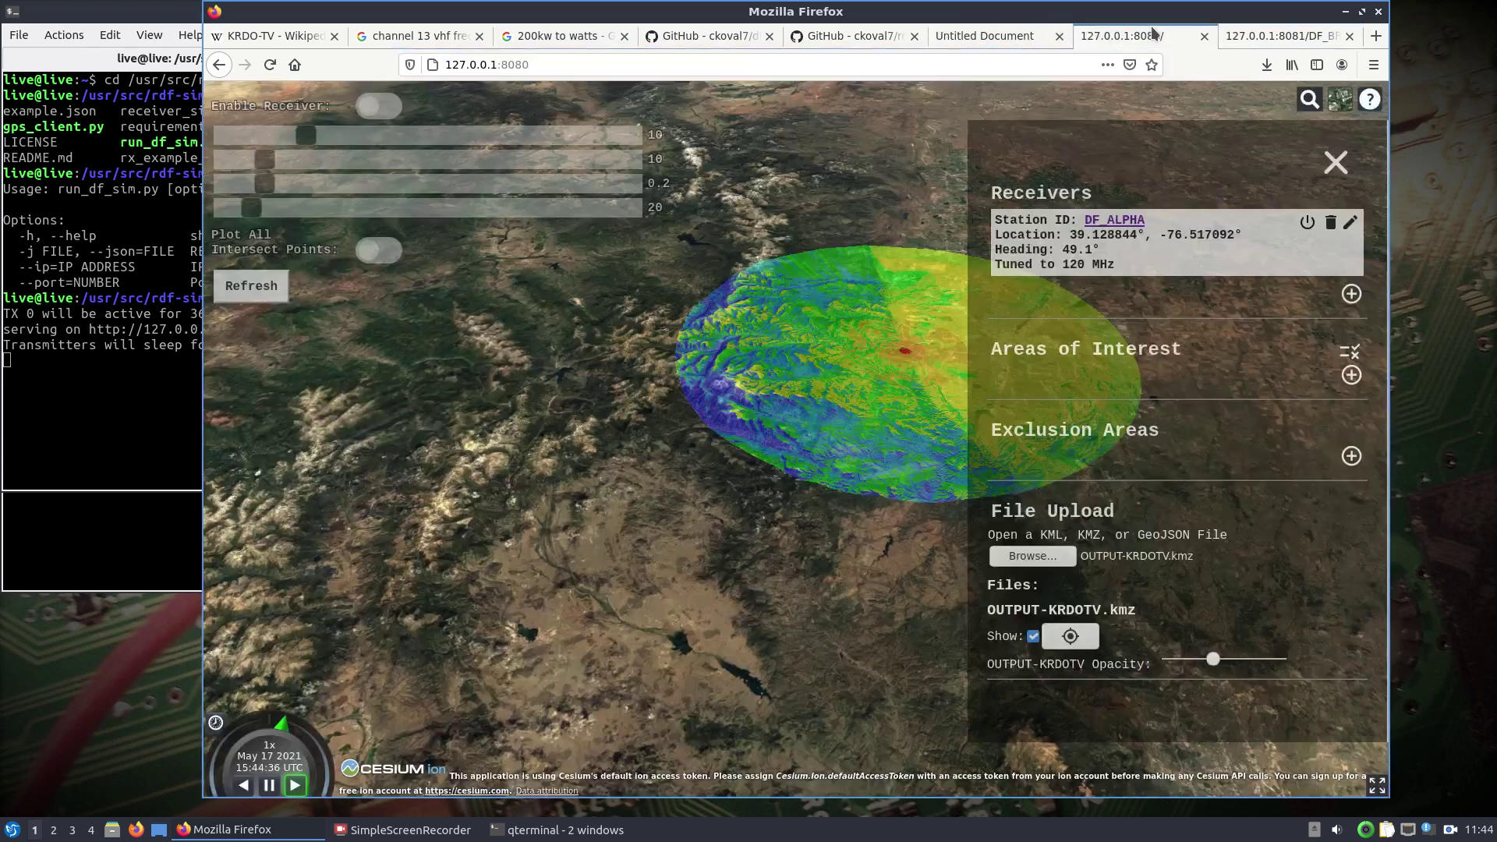
pyautogui.click(1352, 295)
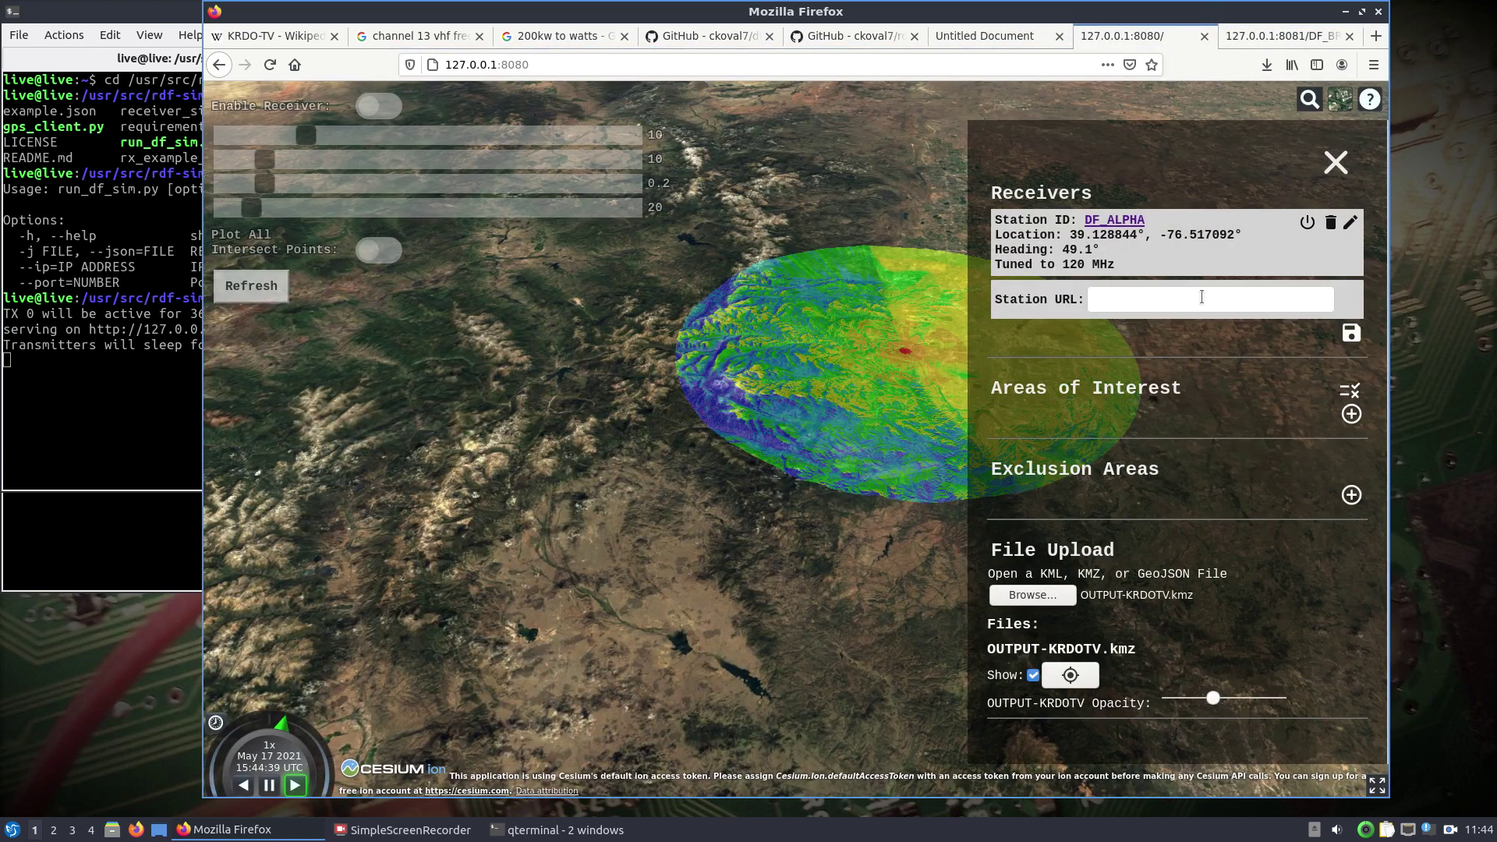
pyautogui.rightClick(1191, 301)
pyautogui.click(1222, 376)
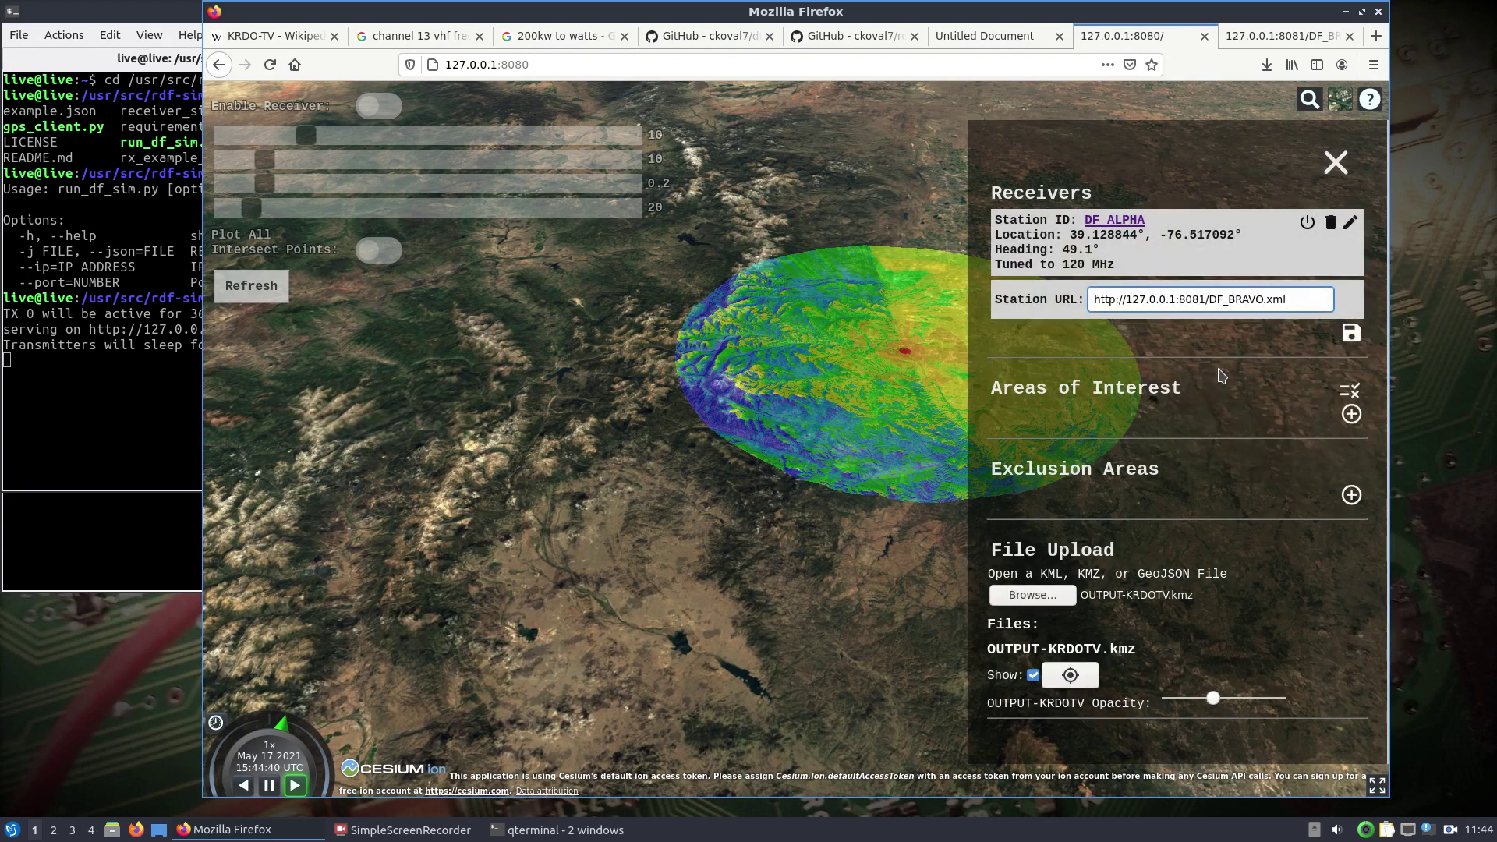
pyautogui.click(1351, 333)
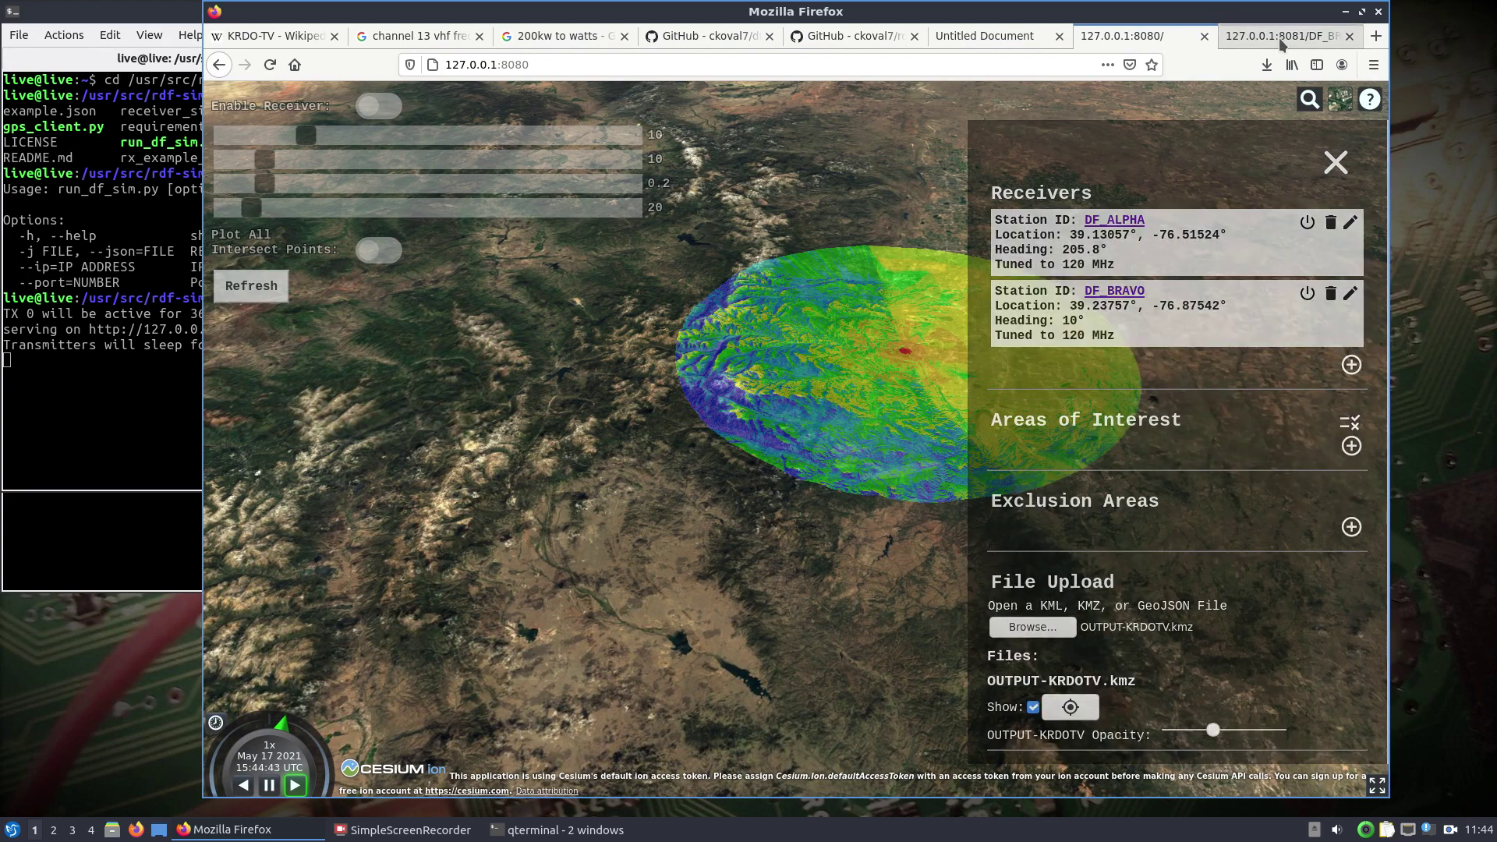
# - Copy DF_CHARLIE's XML data URL and add it as a third receiver
pyautogui.click(1287, 36)
pyautogui.click(219, 66)
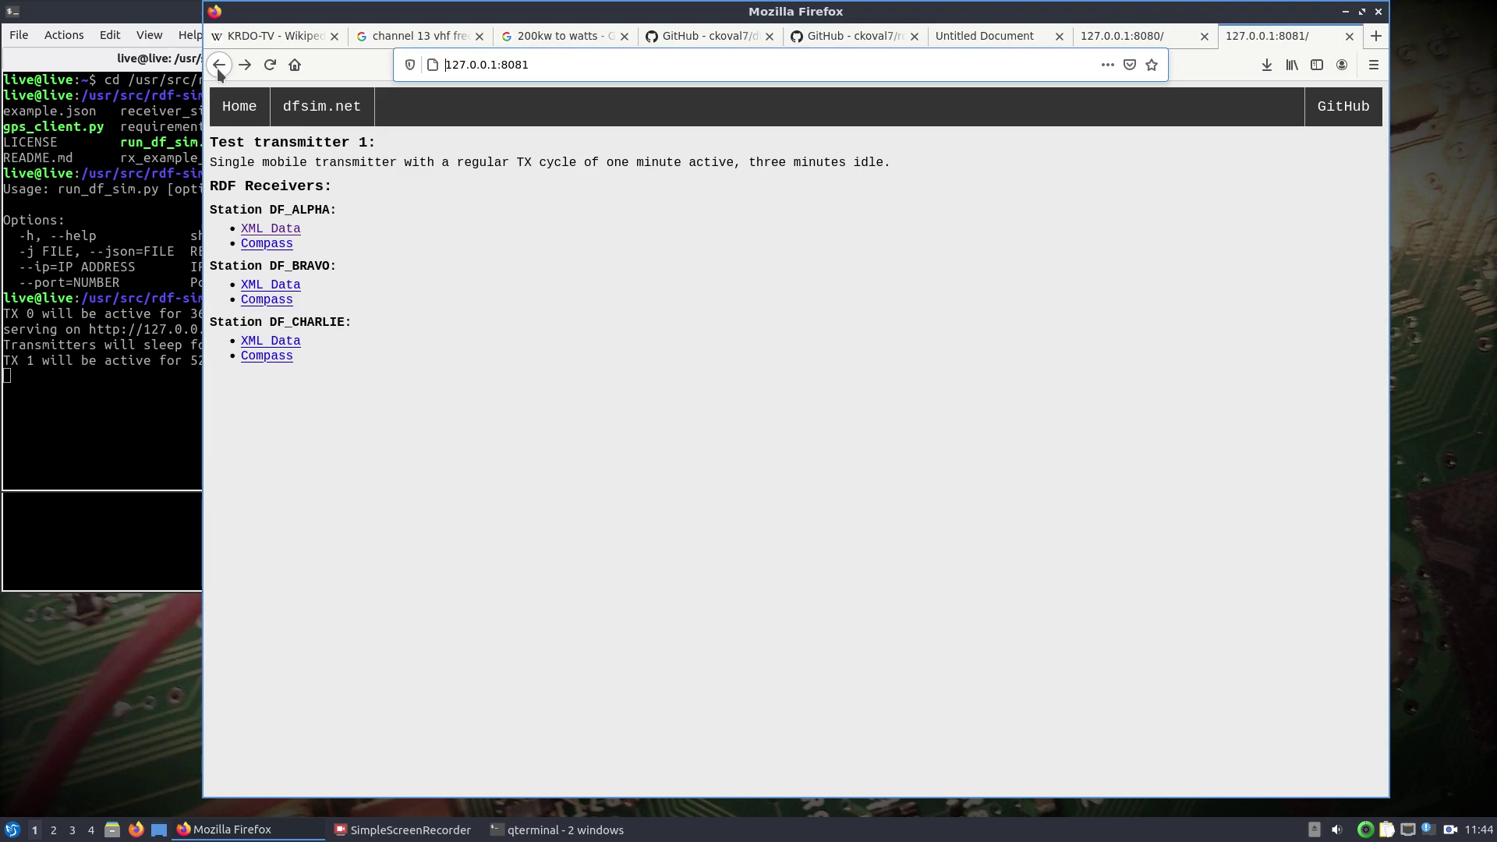
pyautogui.click(288, 342)
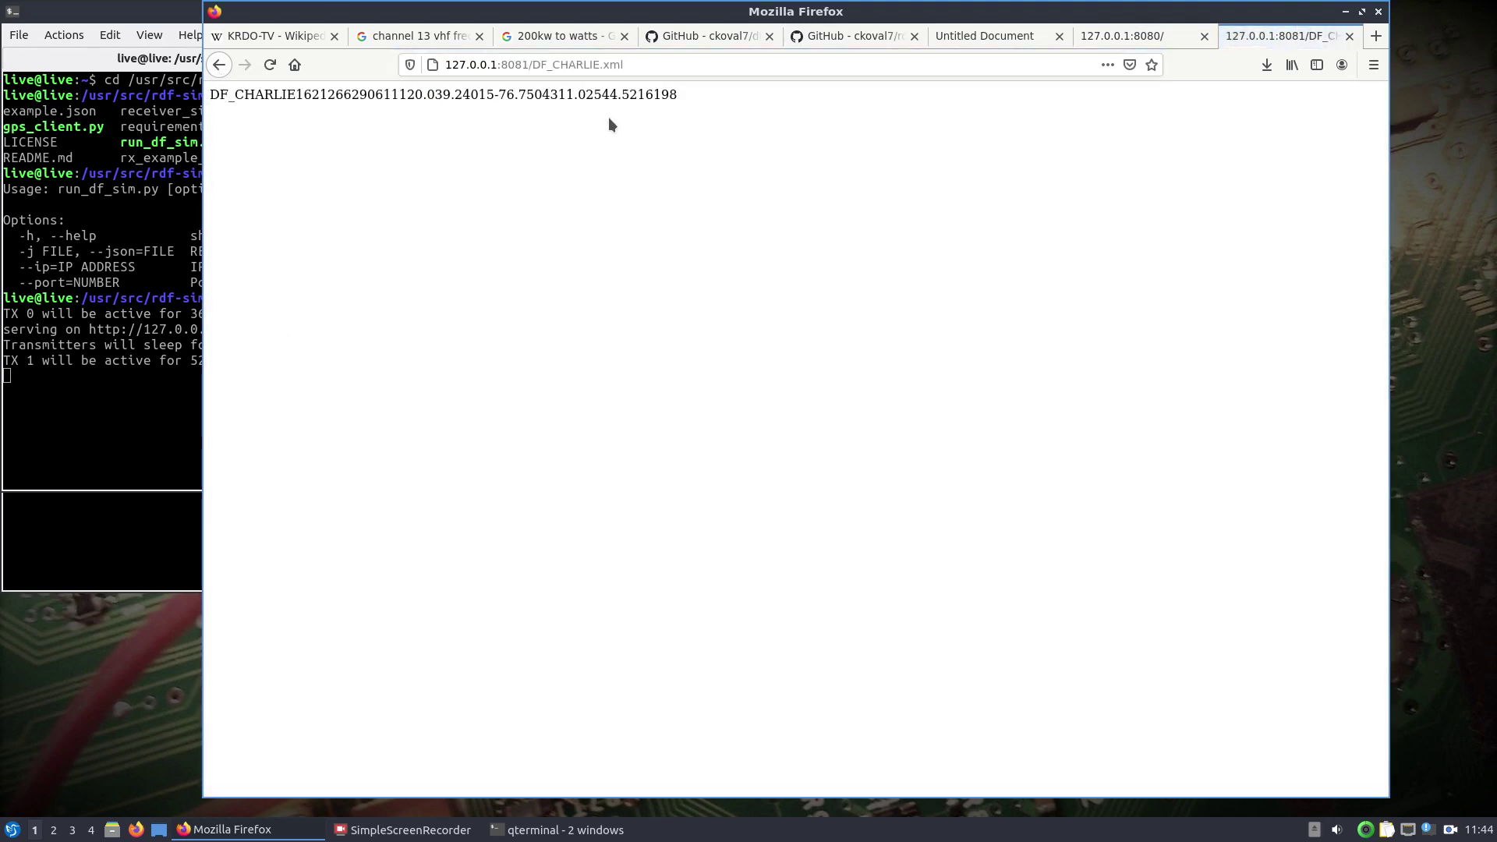
pyautogui.click(579, 64)
pyautogui.rightClick(579, 64)
pyautogui.click(600, 117)
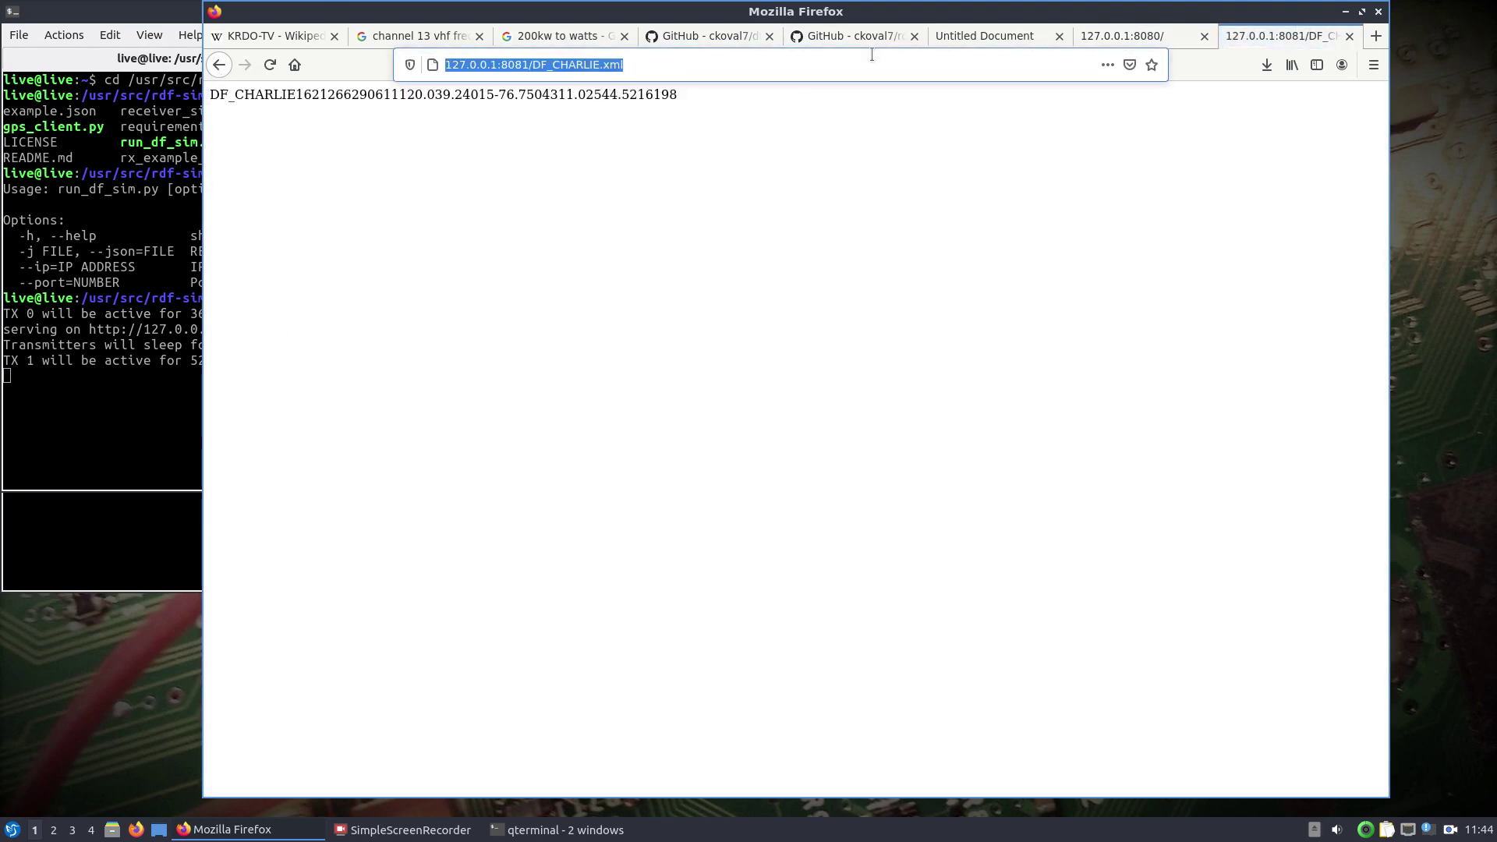
pyautogui.click(1147, 39)
pyautogui.click(1352, 374)
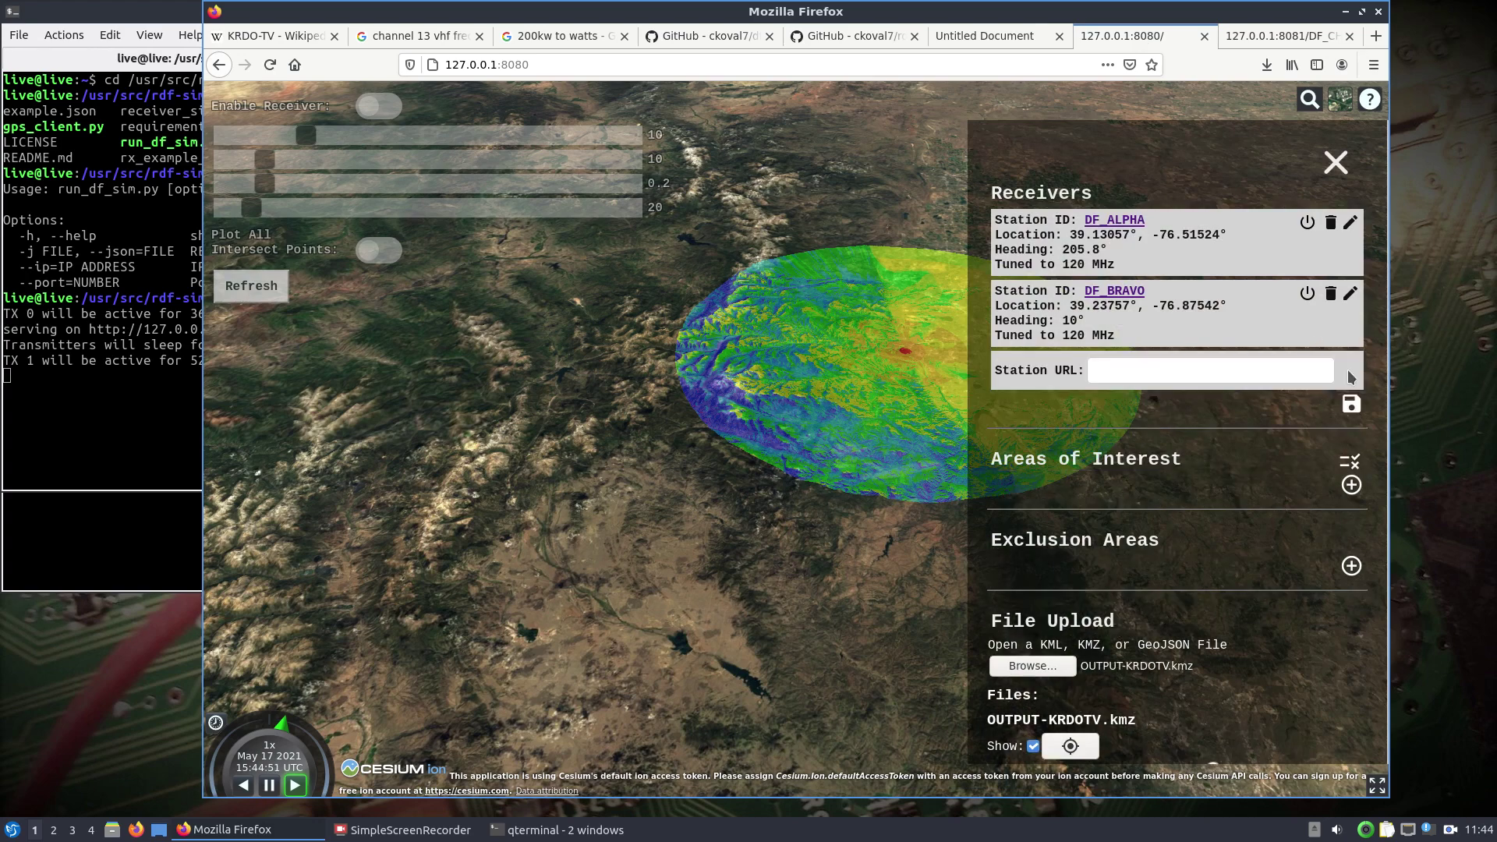
pyautogui.rightClick(1190, 365)
pyautogui.click(1226, 436)
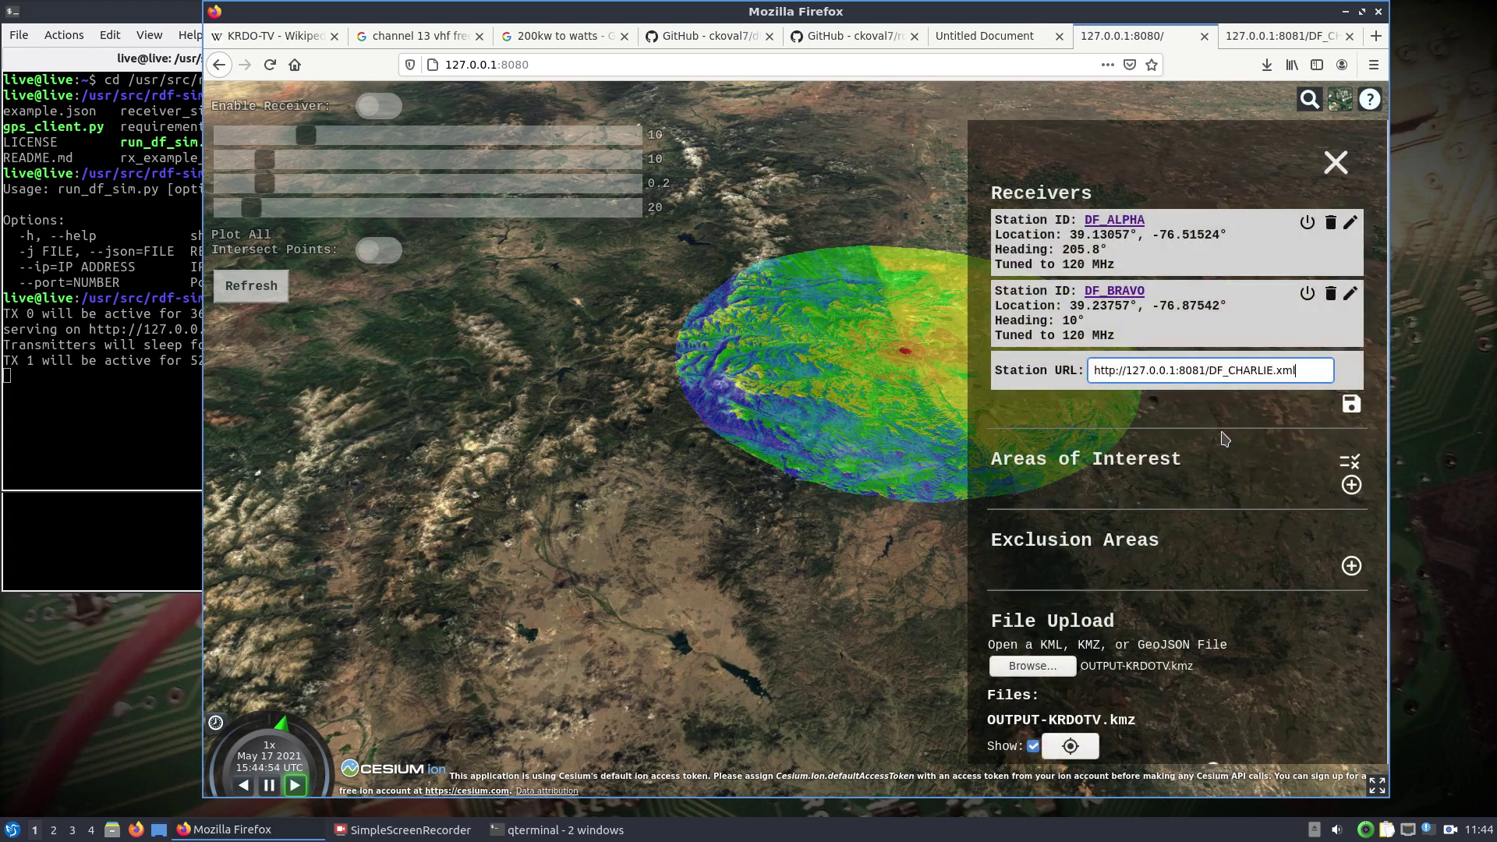
pyautogui.click(1352, 405)
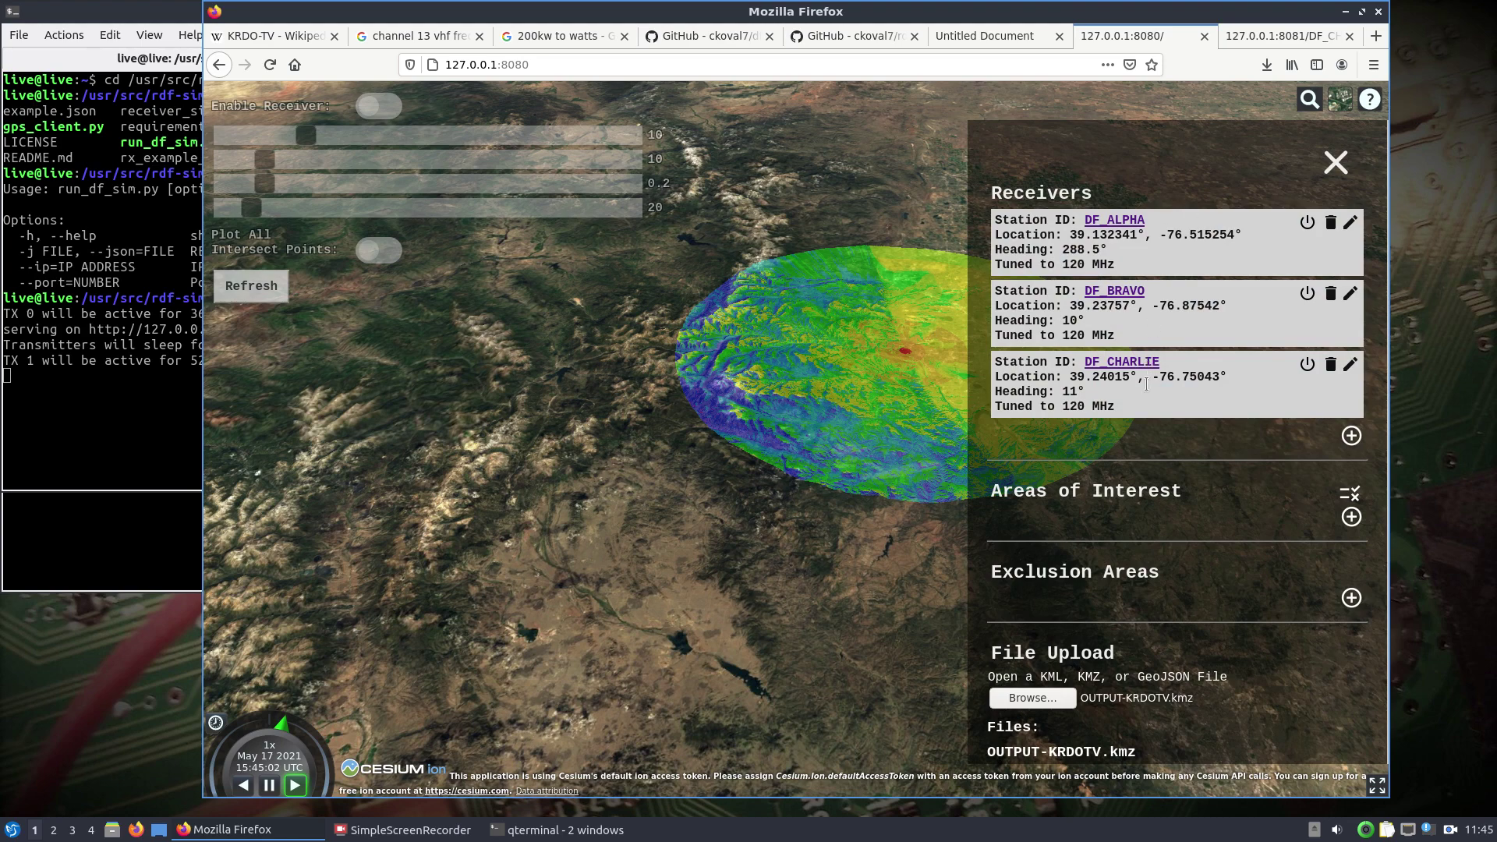
# - Turn on Enable Receiver and Plot All Intersect Points
pyautogui.click(1336, 162)
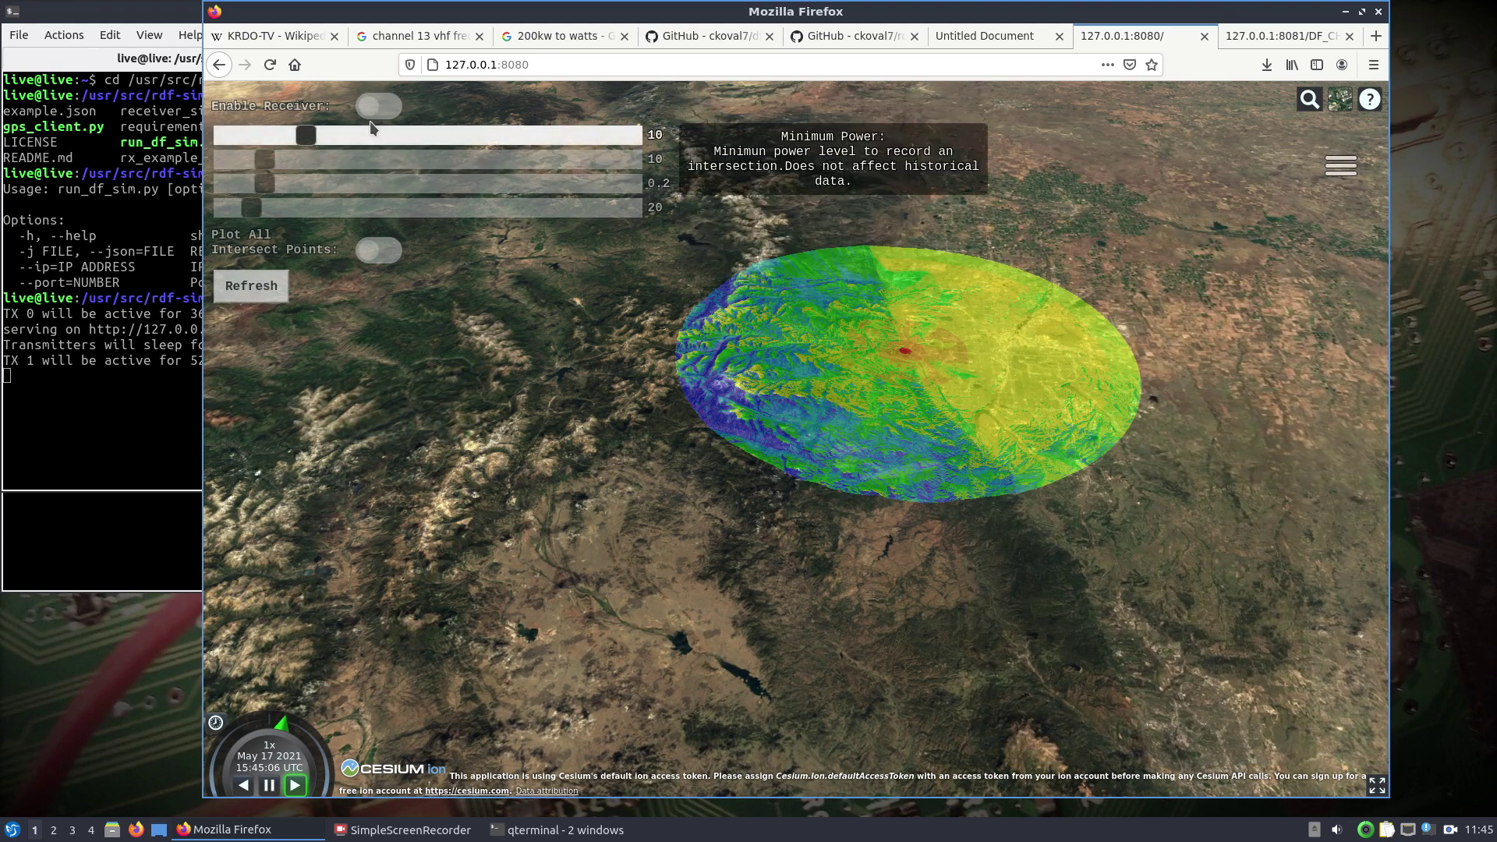
pyautogui.click(368, 106)
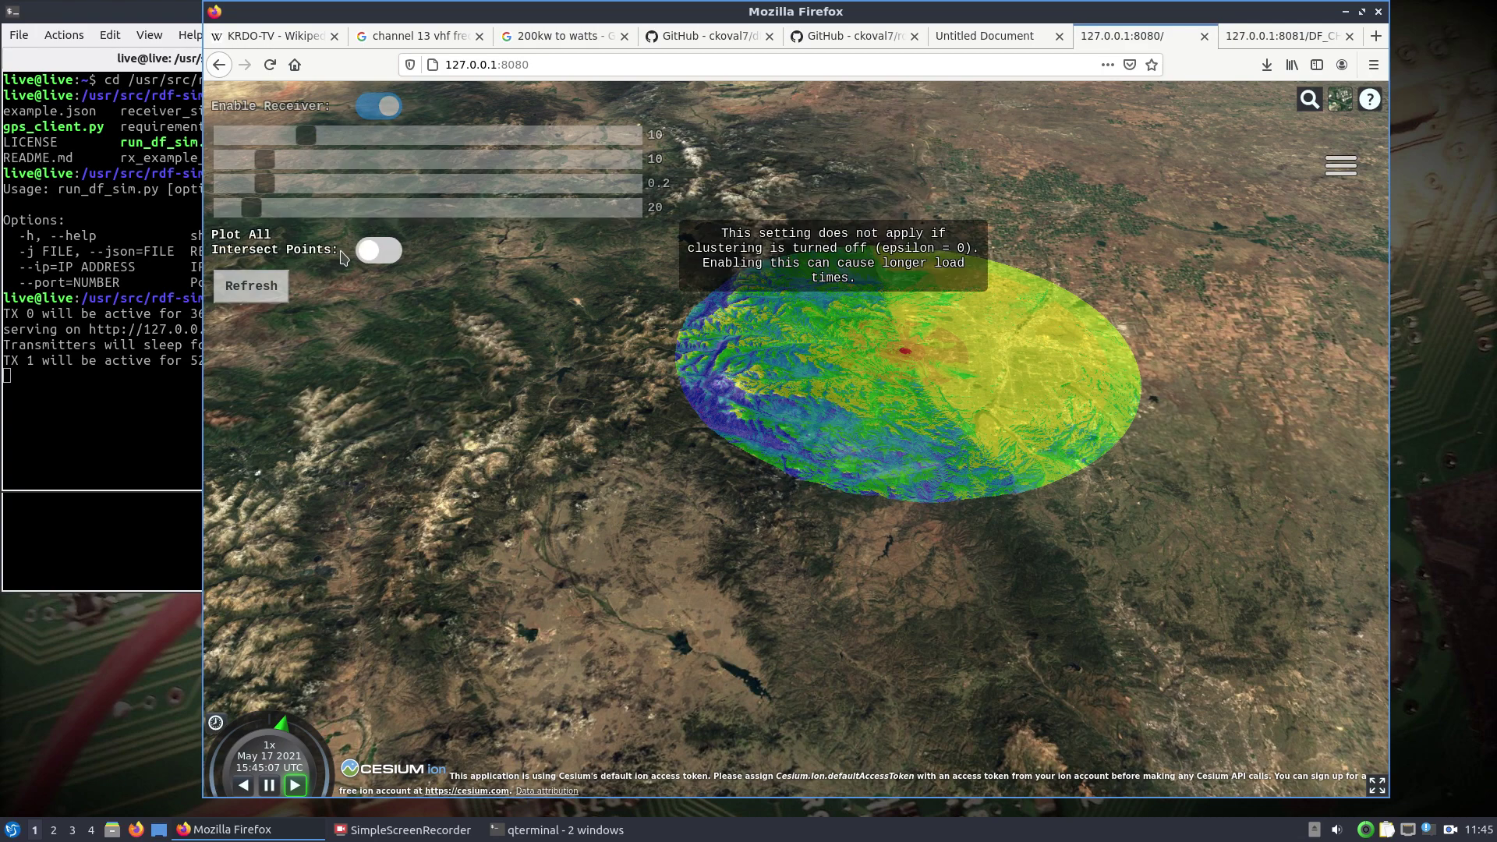
pyautogui.click(372, 249)
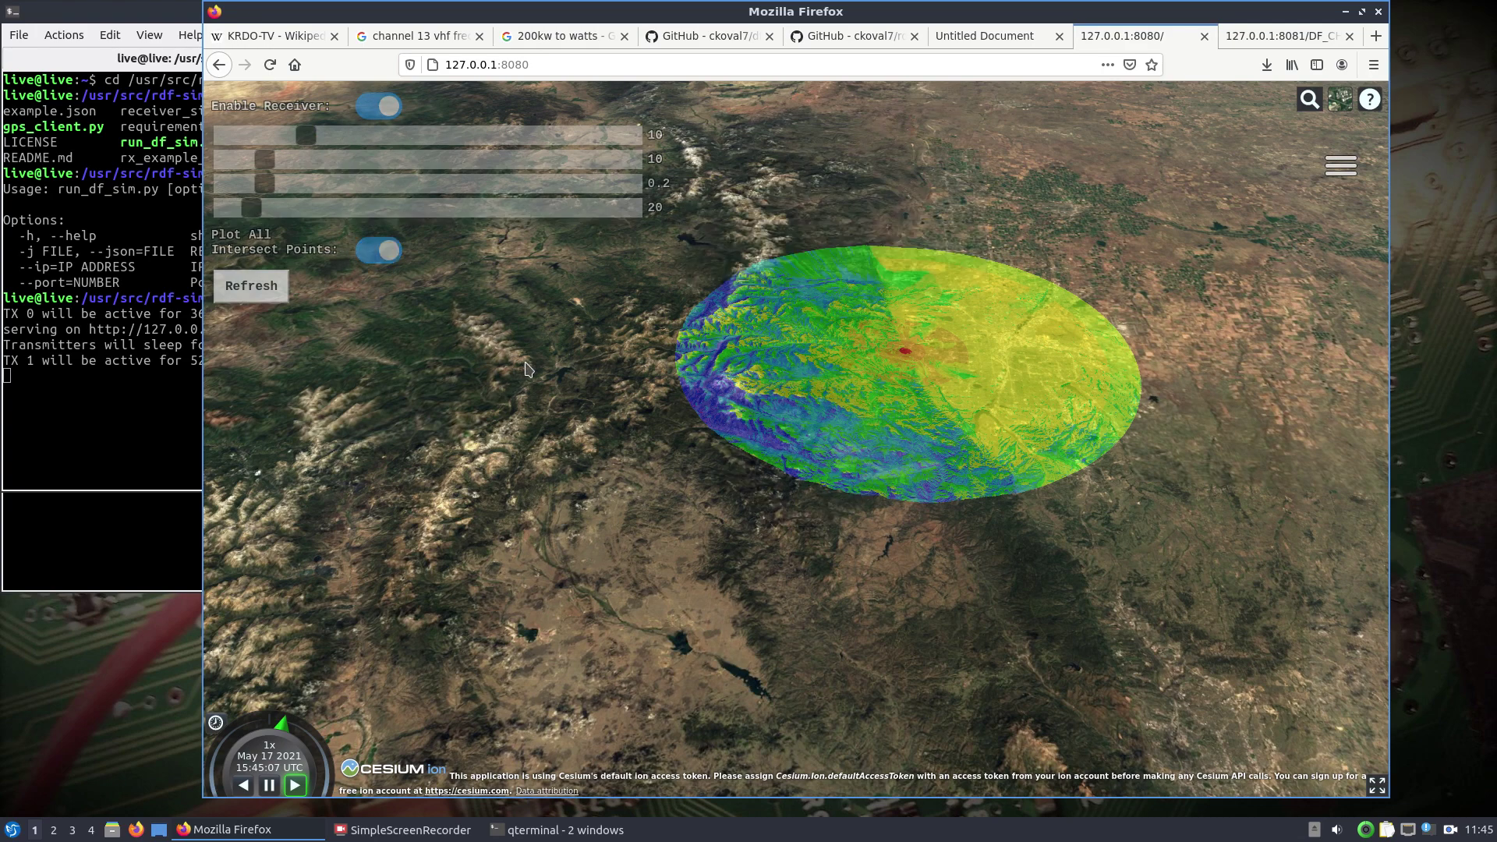
# - Zoom out and fly the view down to the receiver stations, showing DF_BRAVO-1's info
pyautogui.scroll(-5, 528, 371)
pyautogui.scroll(-3, 537, 421)
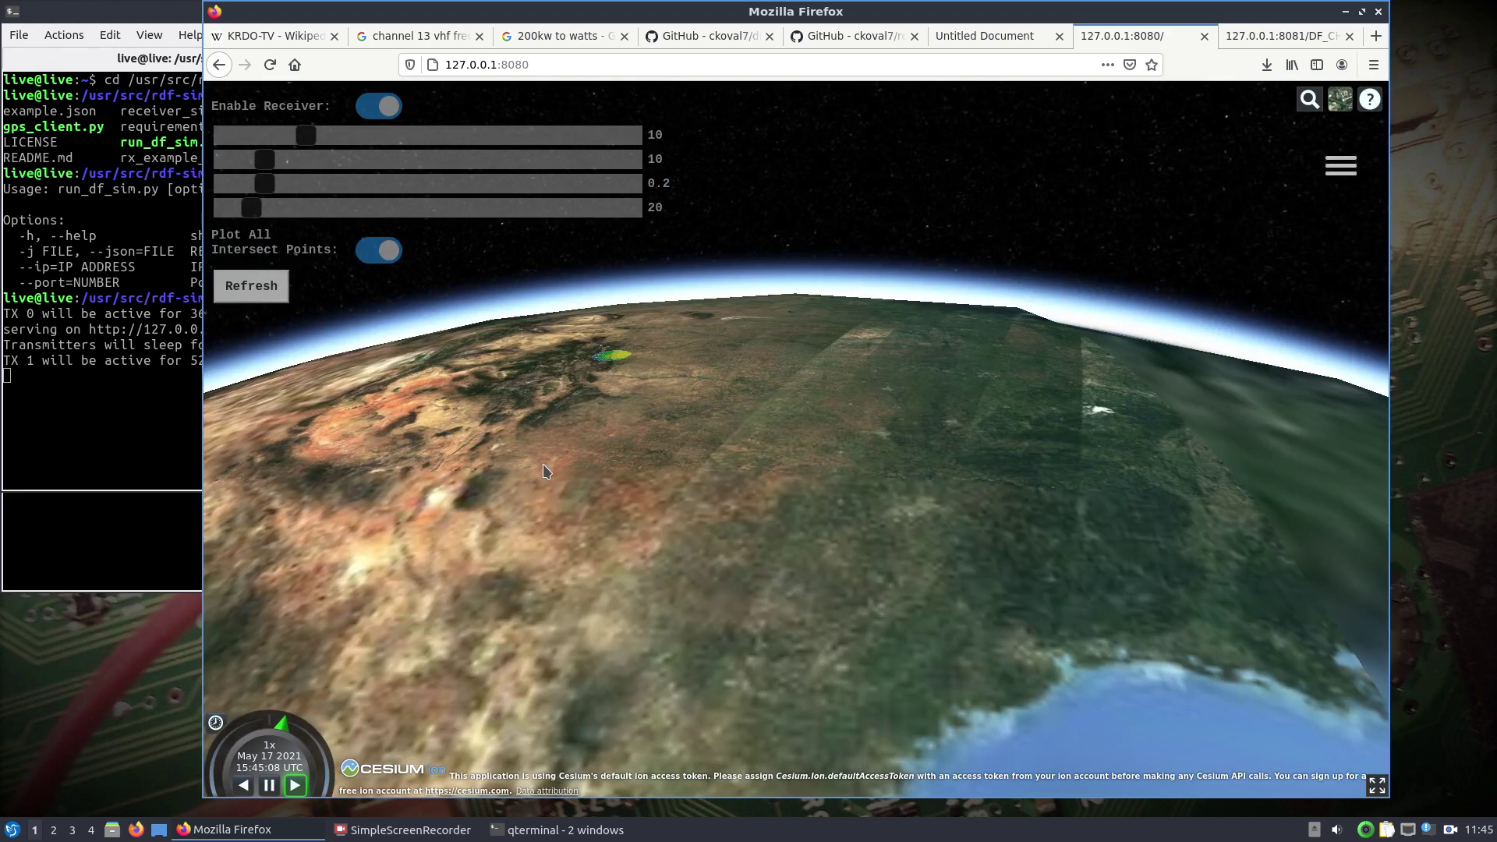
pyautogui.scroll(5, 592, 531)
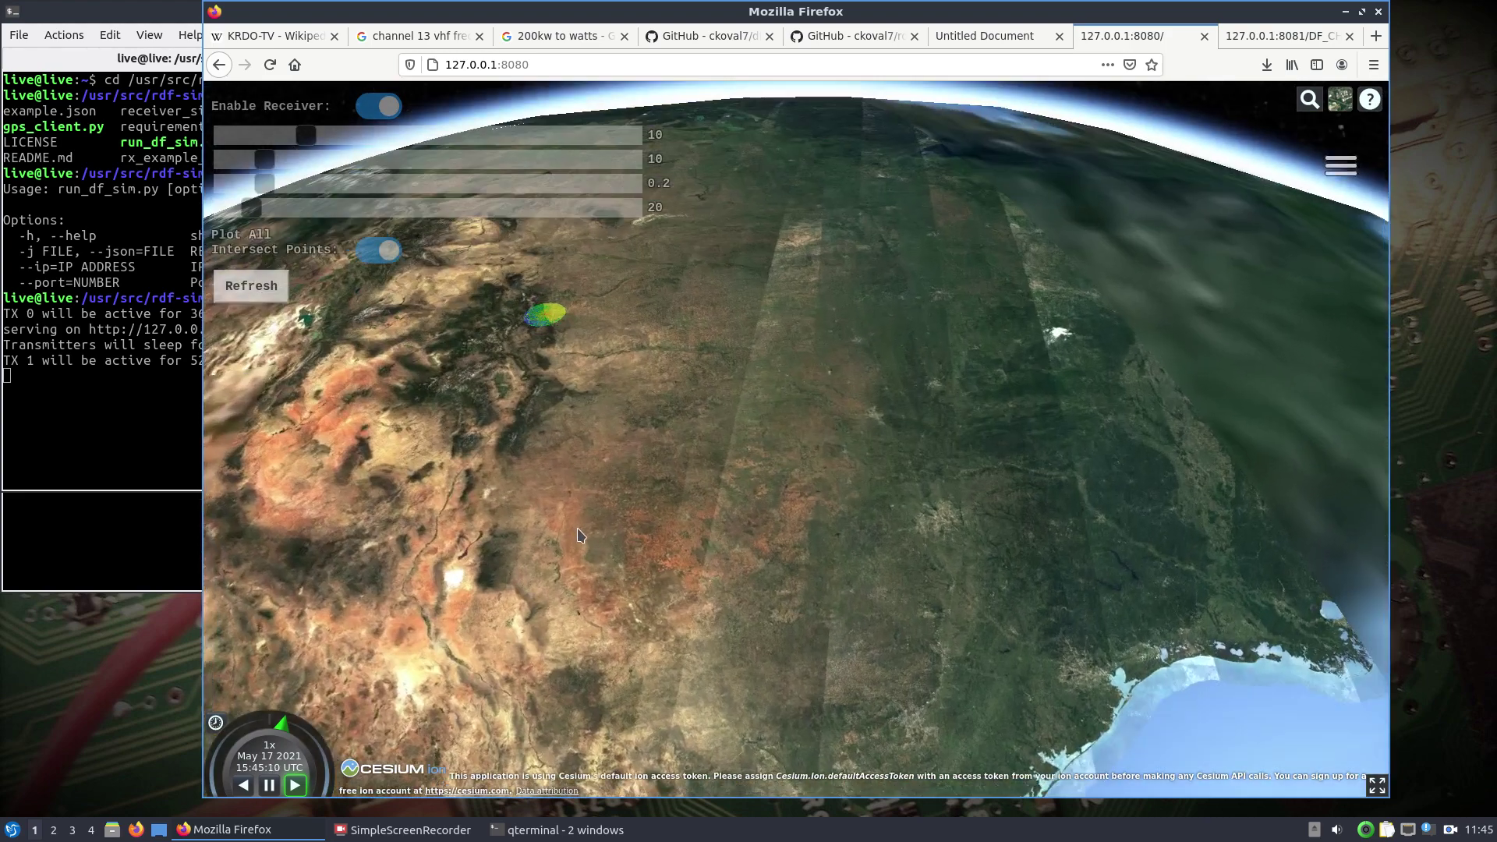
pyautogui.scroll(-5, 624, 563)
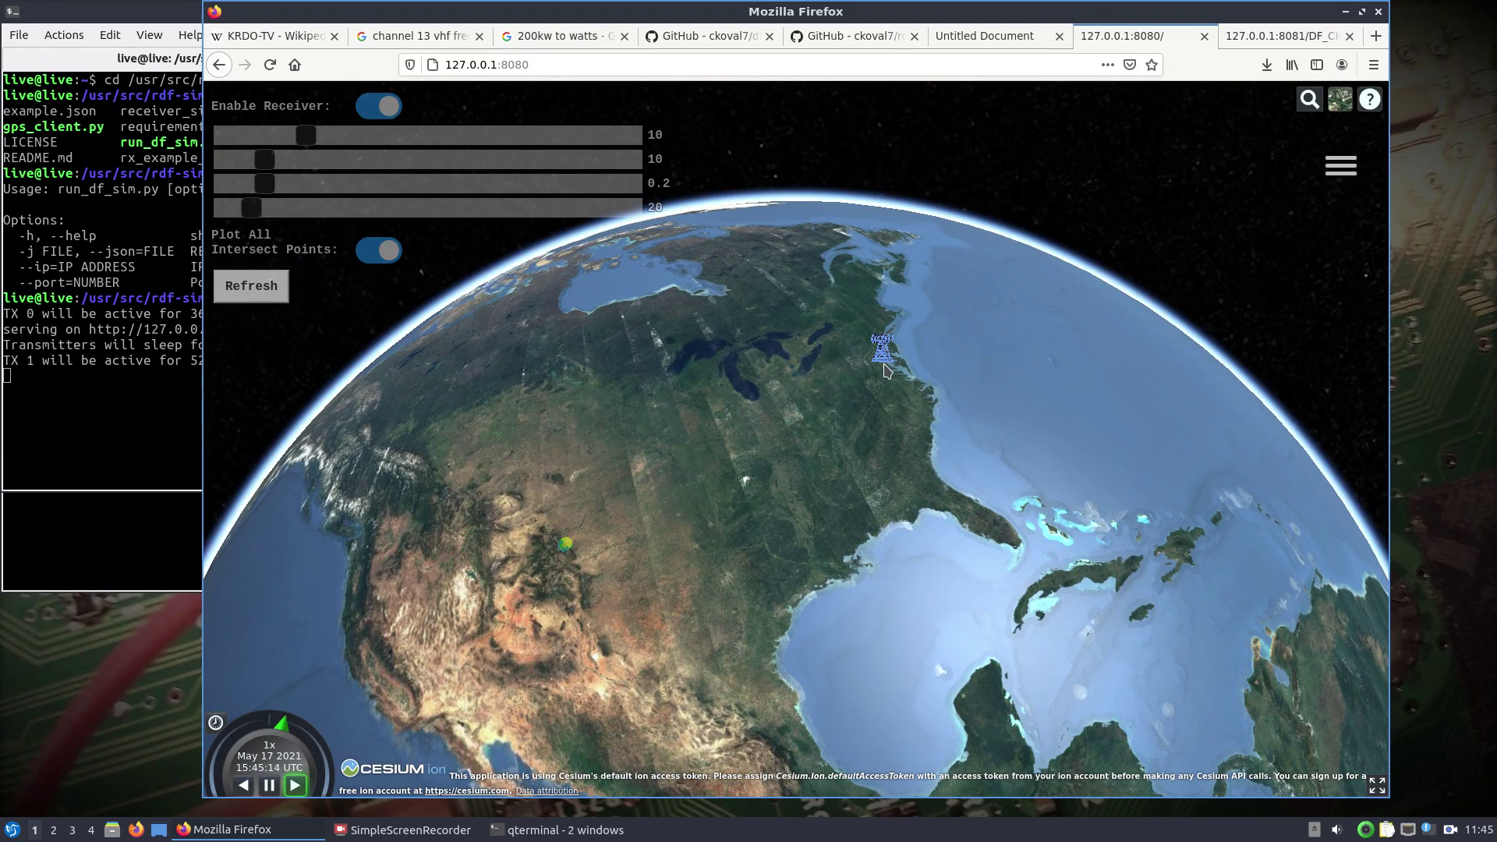
pyautogui.doubleClick(878, 350)
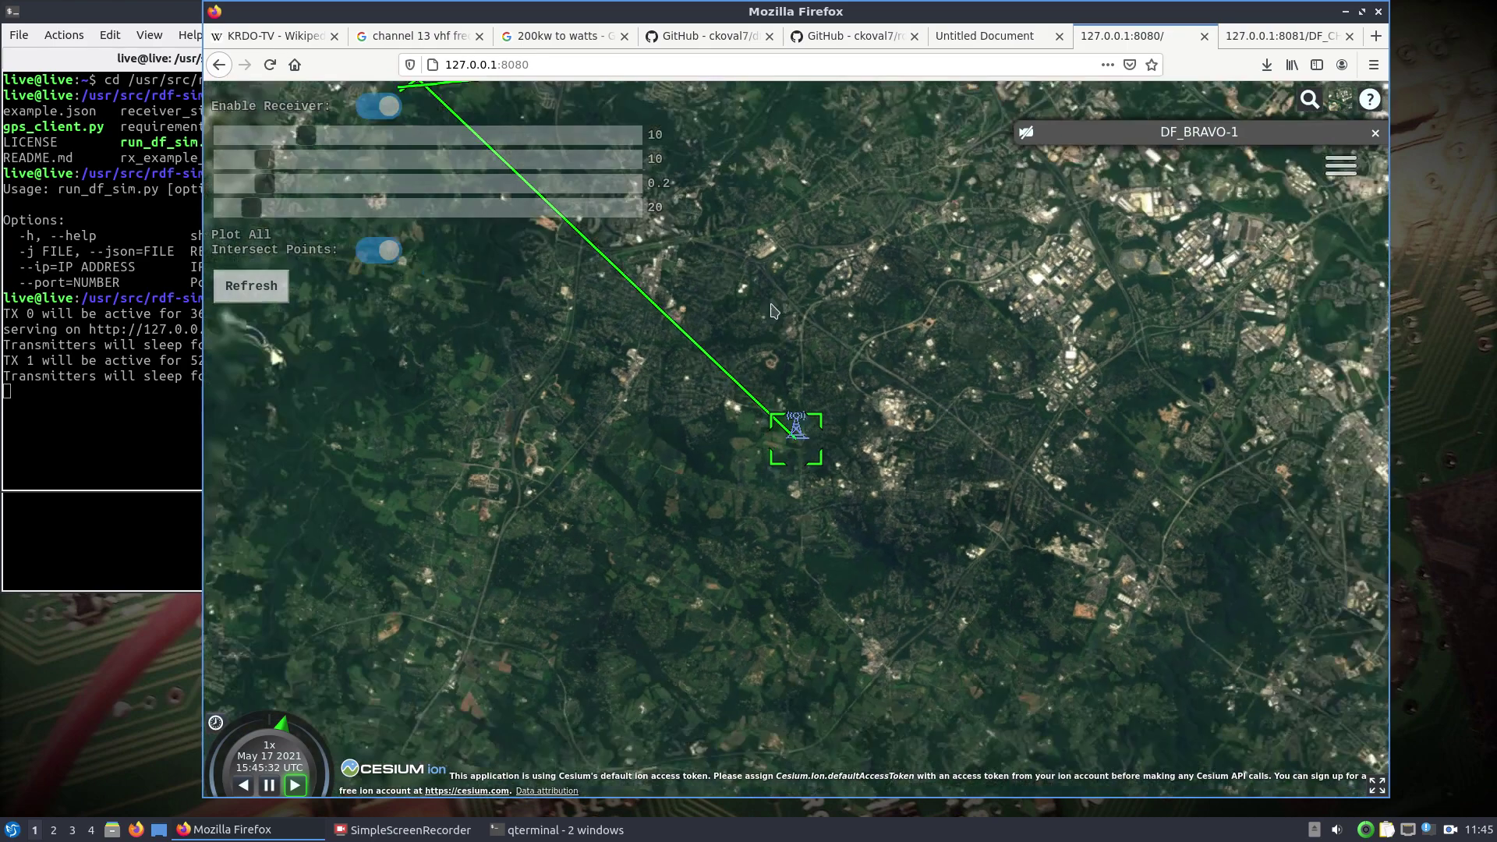
# - Dismiss the DF_BRAVO-1 info box so the converging green bearing lines are visible
pyautogui.click(762, 300)
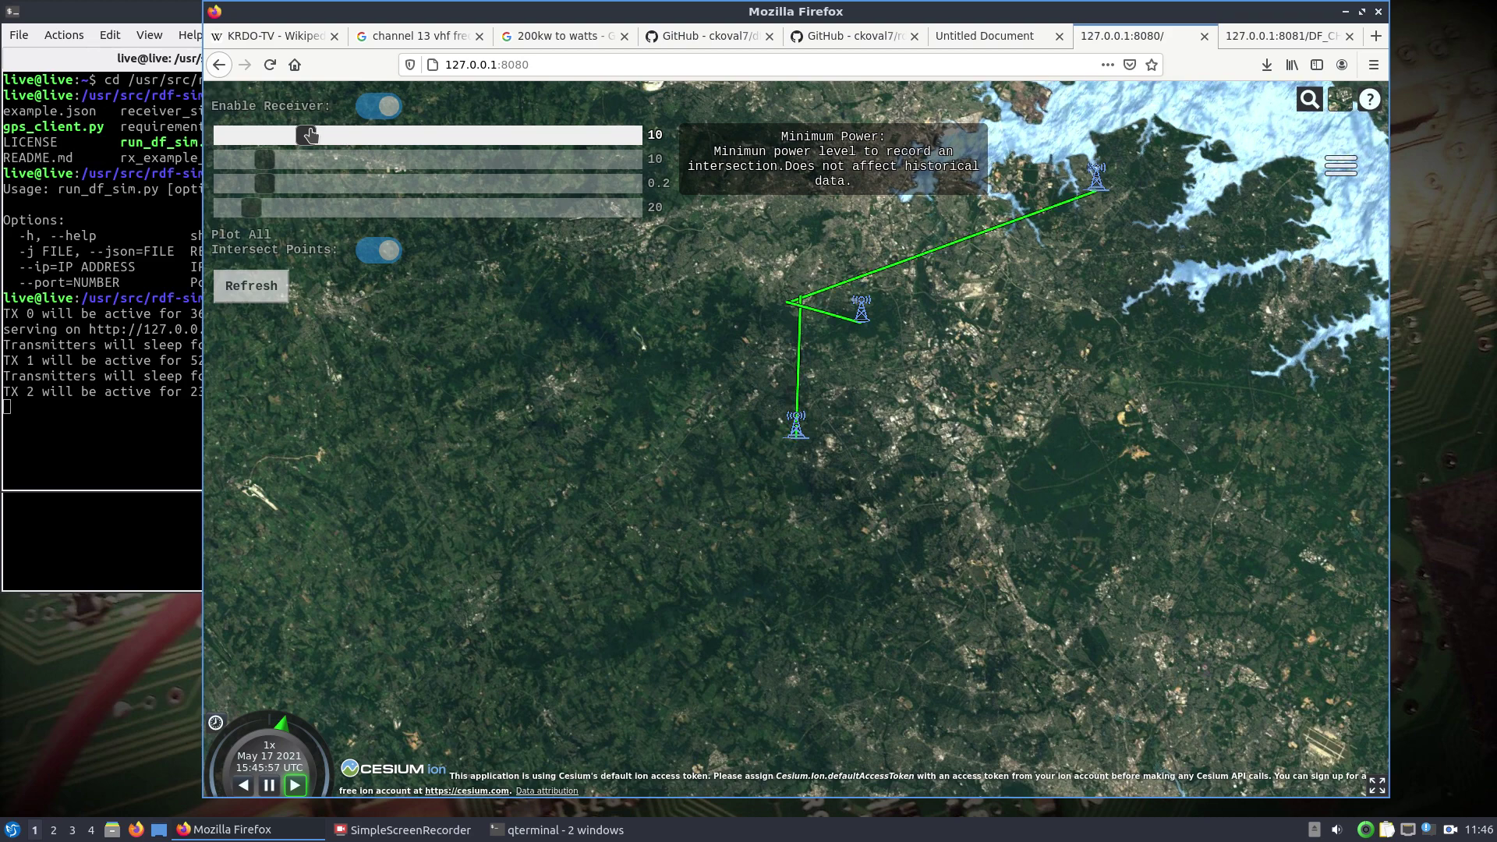
# - Set minimum power to 5 and minimum confidence to 6, clear the render error, and reload the page
pyautogui.moveTo(308, 135); pyautogui.dragTo(264, 135)
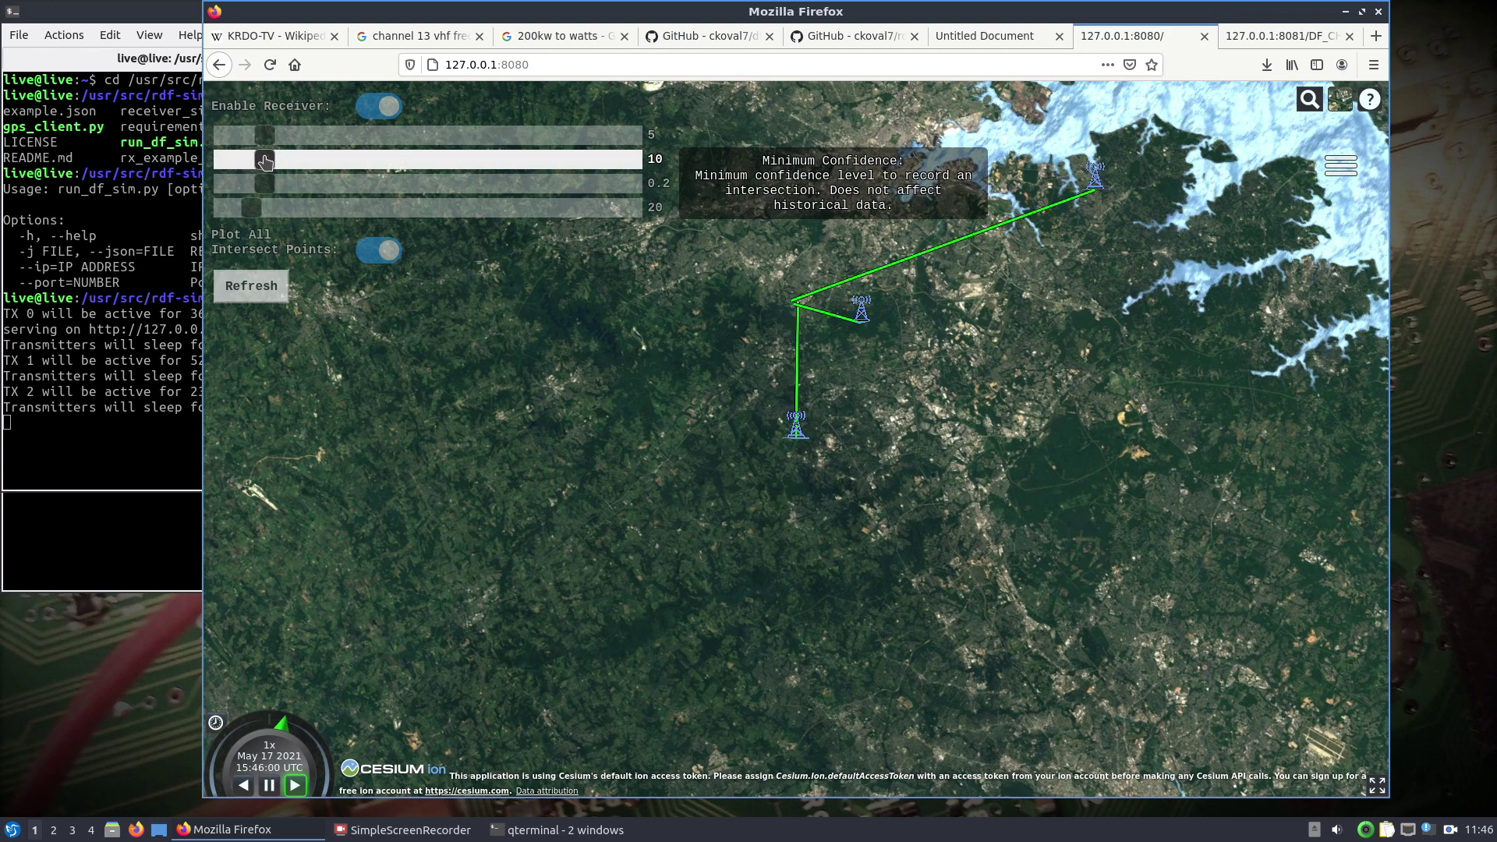
pyautogui.moveTo(266, 162); pyautogui.dragTo(248, 160)
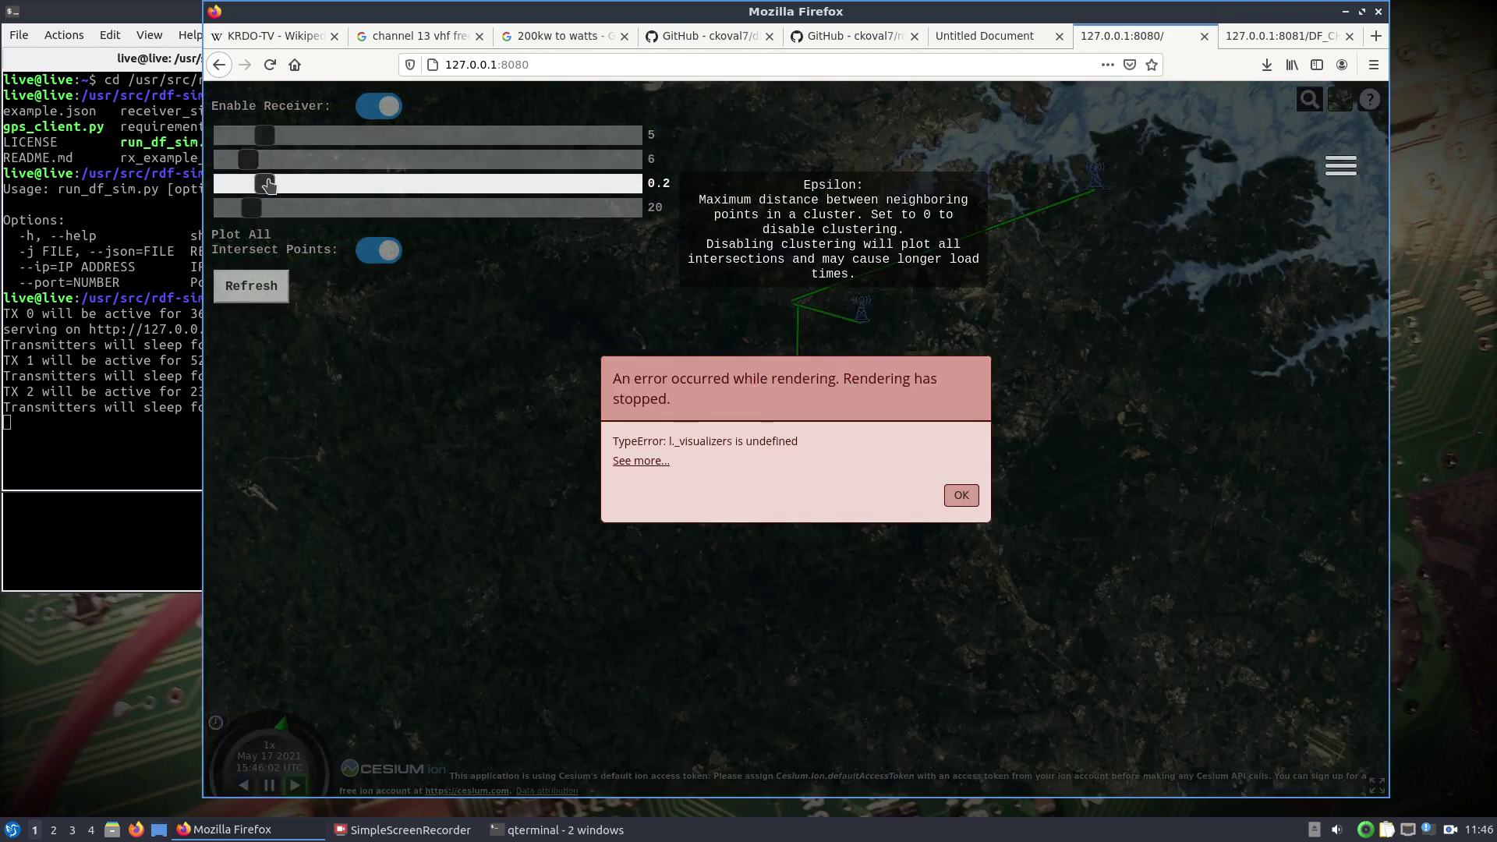
pyautogui.click(961, 494)
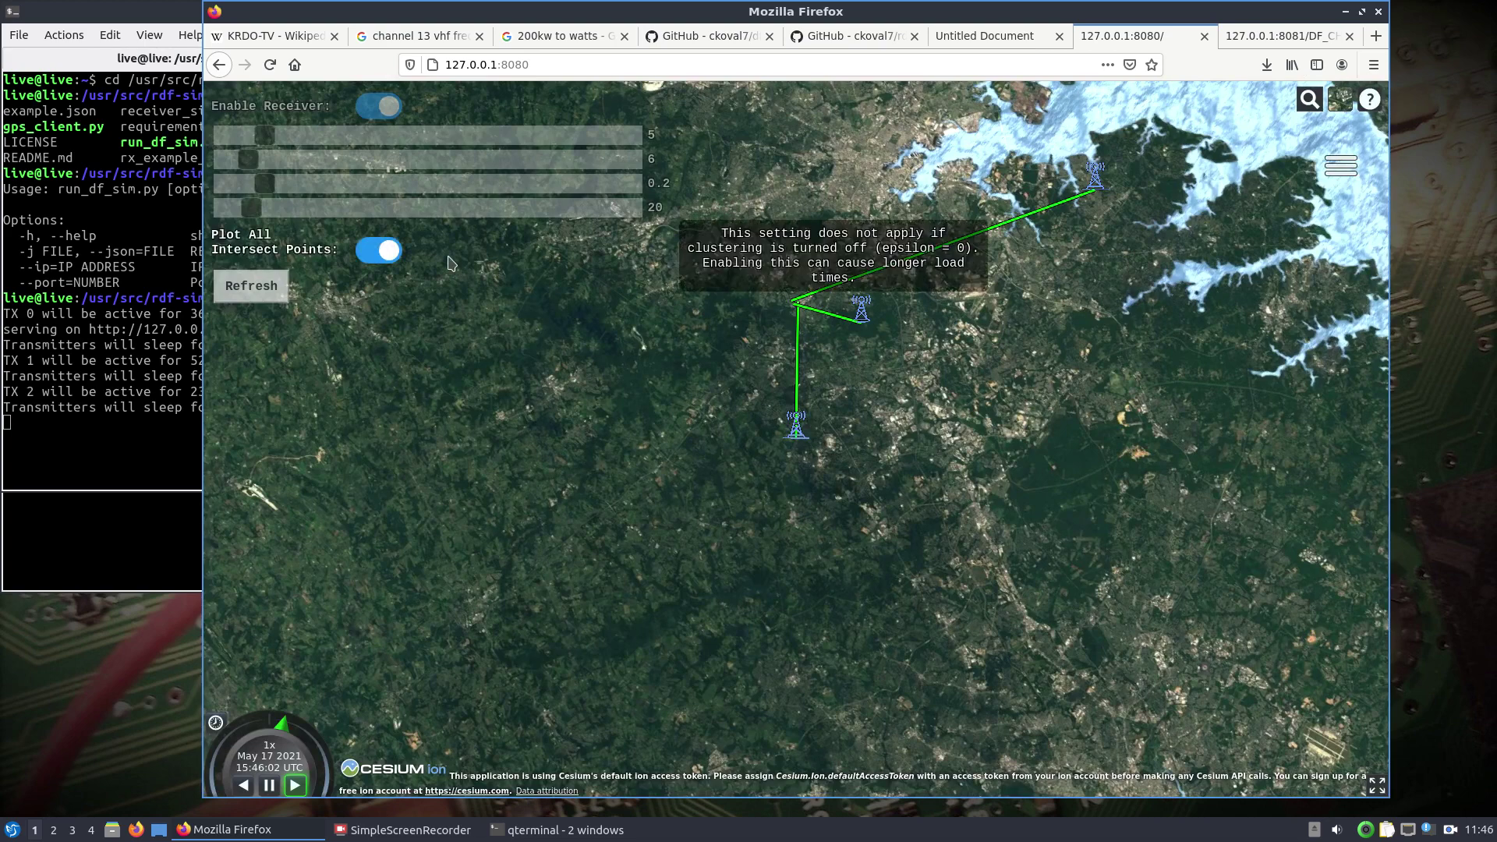
pyautogui.click(269, 67)
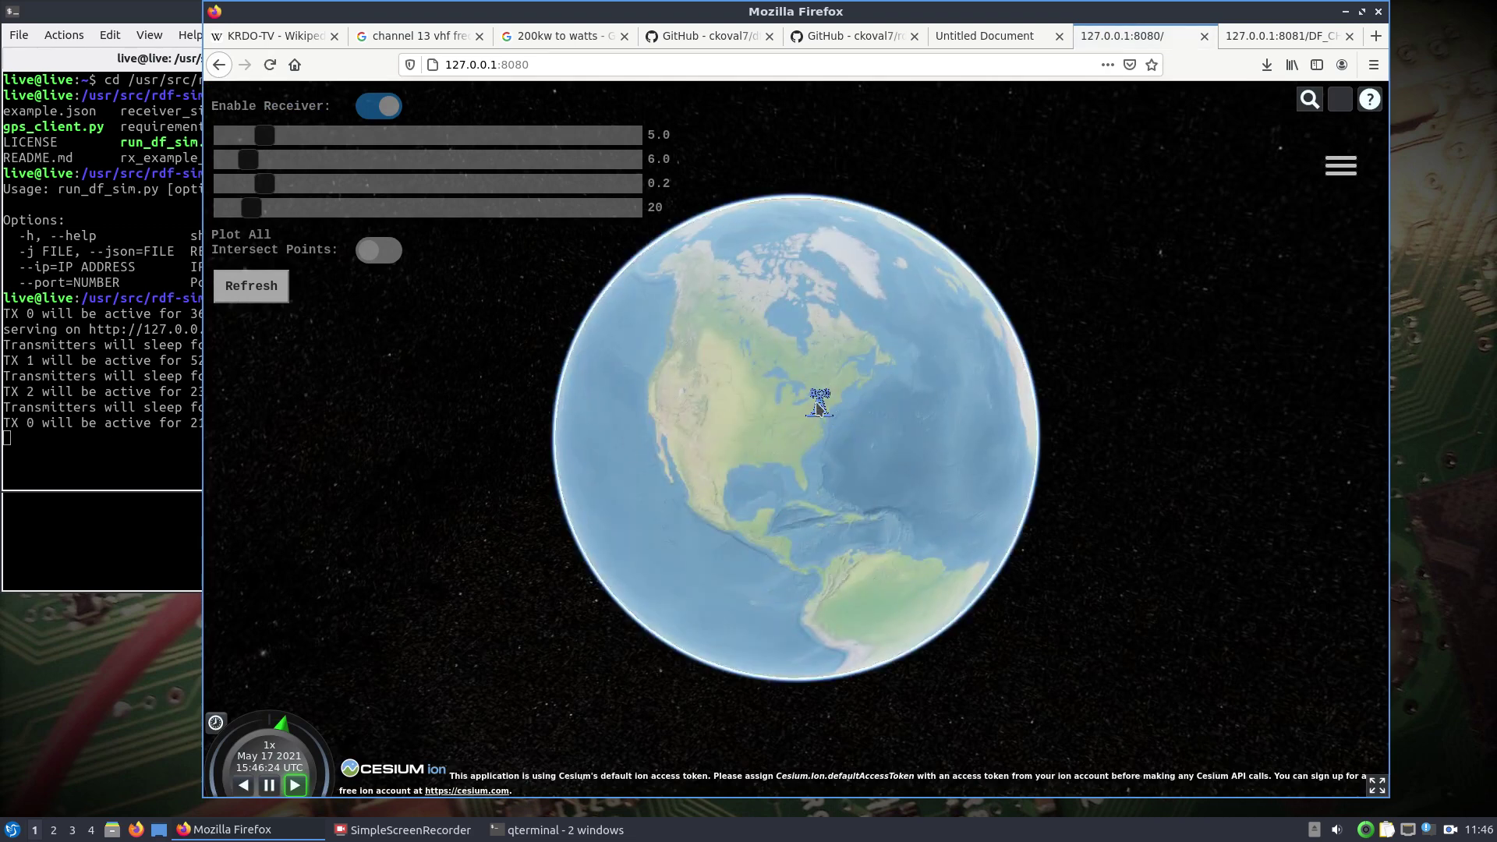
# - Zoom onto the three receivers and switch the base map to ESRI World Imagery
pyautogui.scroll(5, 818, 404)
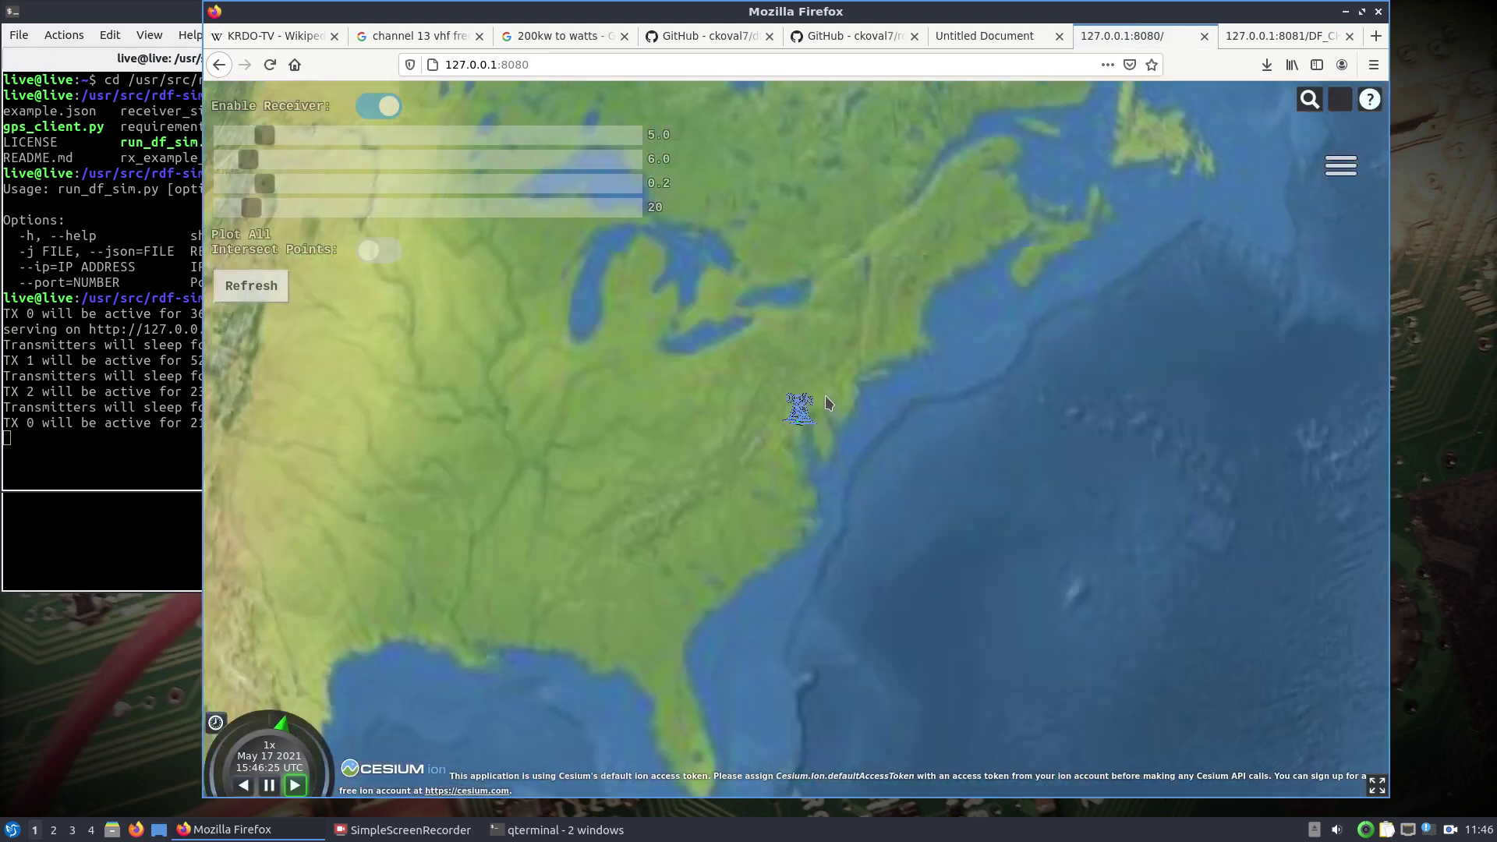
pyautogui.scroll(5, 811, 437)
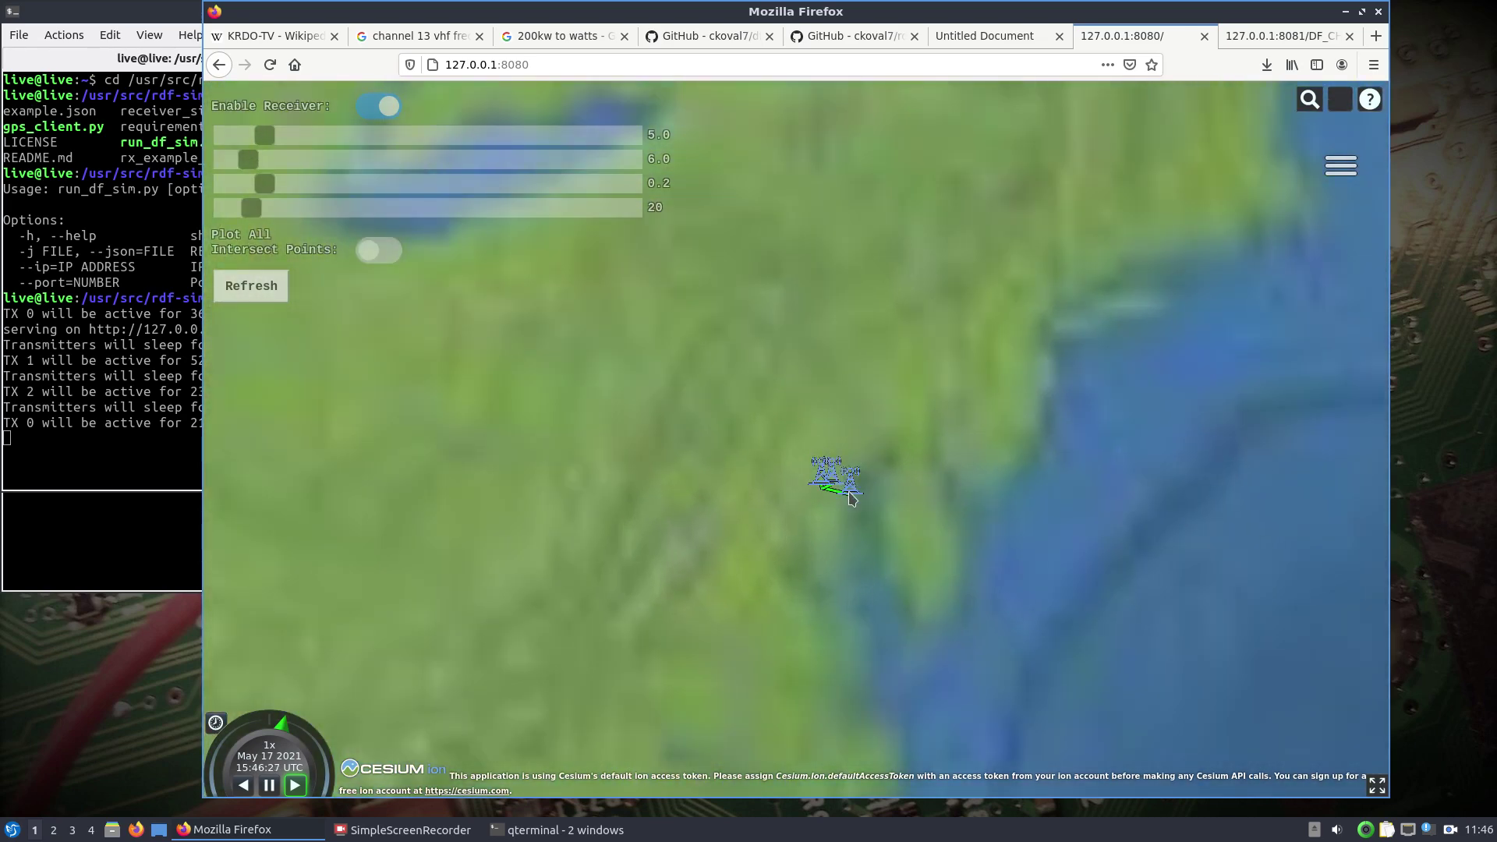
pyautogui.scroll(4, 830, 507)
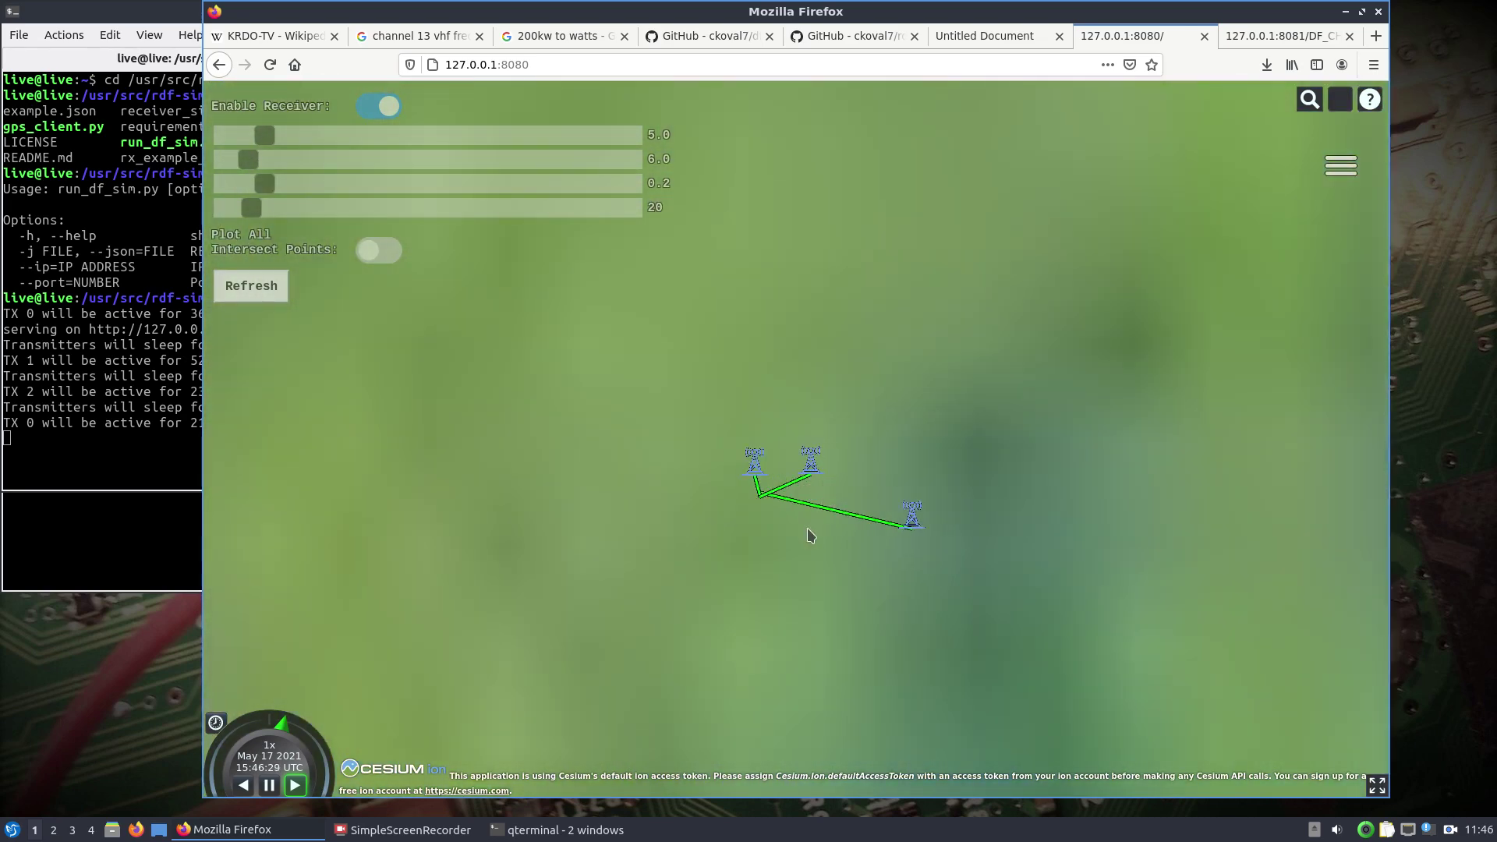
pyautogui.moveTo(811, 536); pyautogui.dragTo(929, 437)
pyautogui.scroll(2, 935, 416)
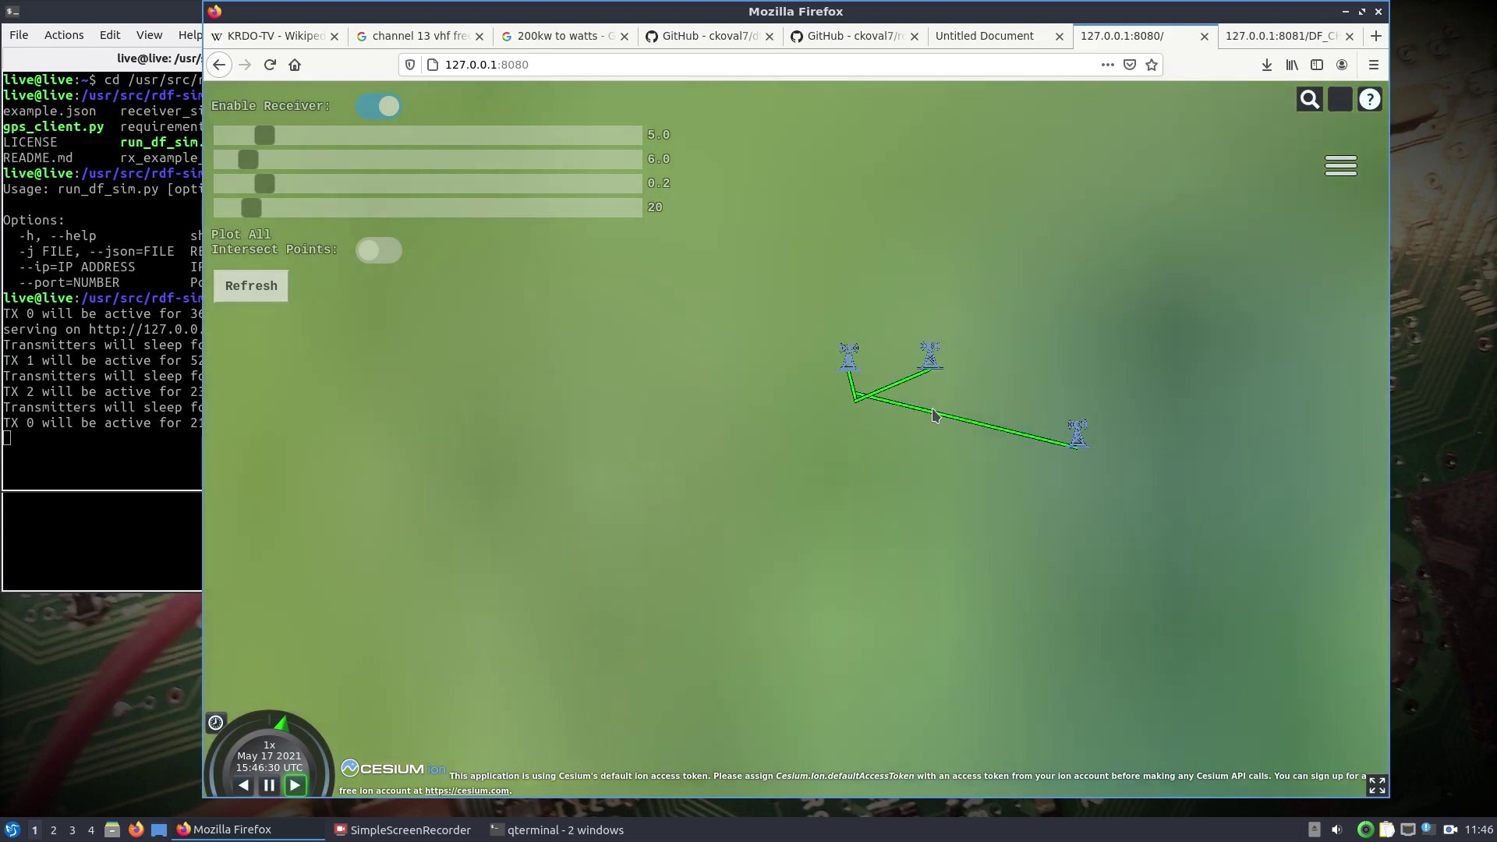
pyautogui.click(1340, 99)
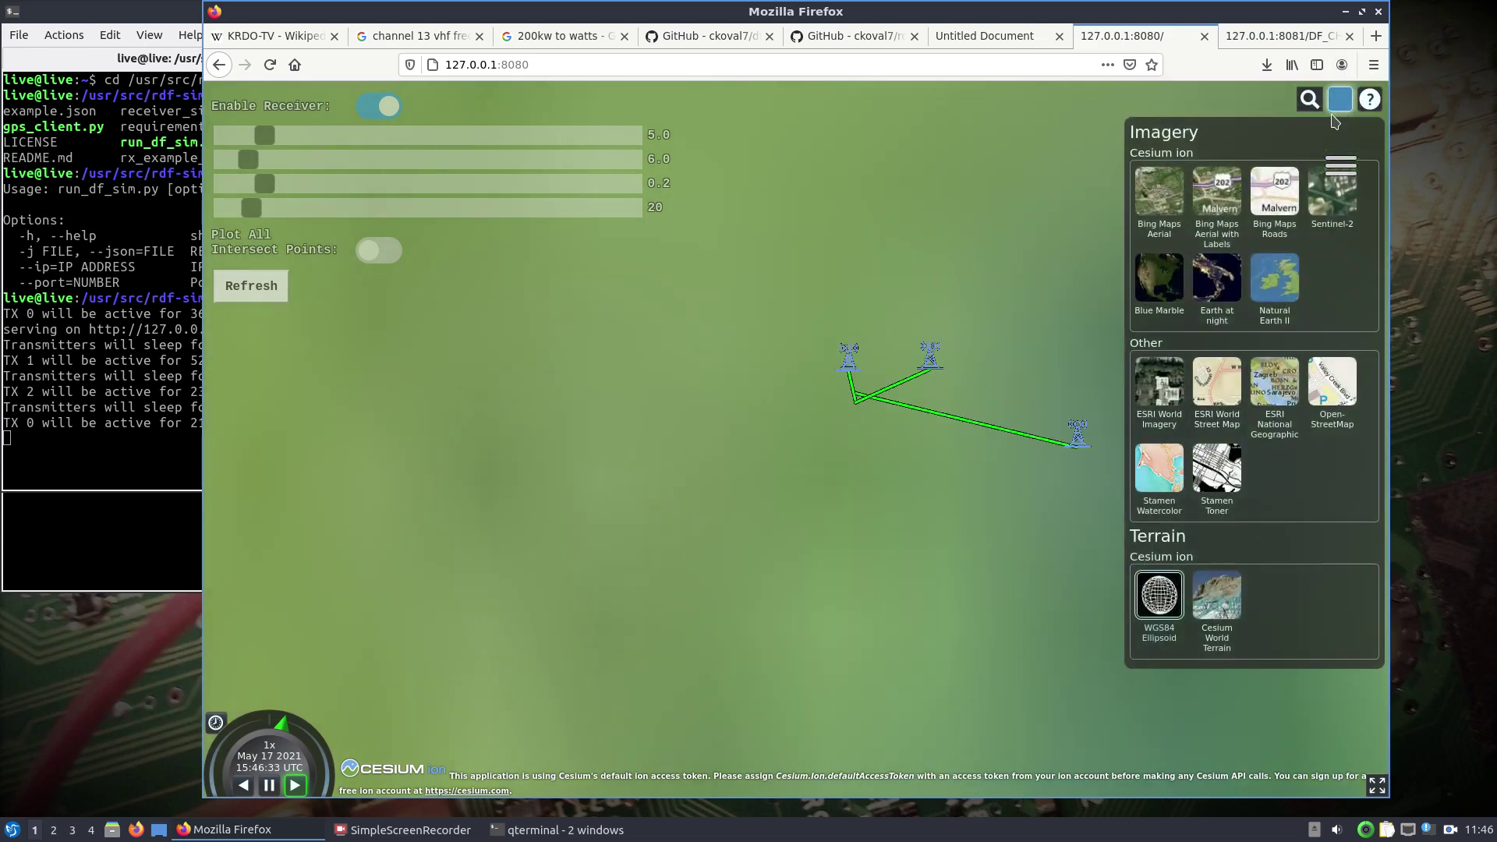
pyautogui.click(1152, 390)
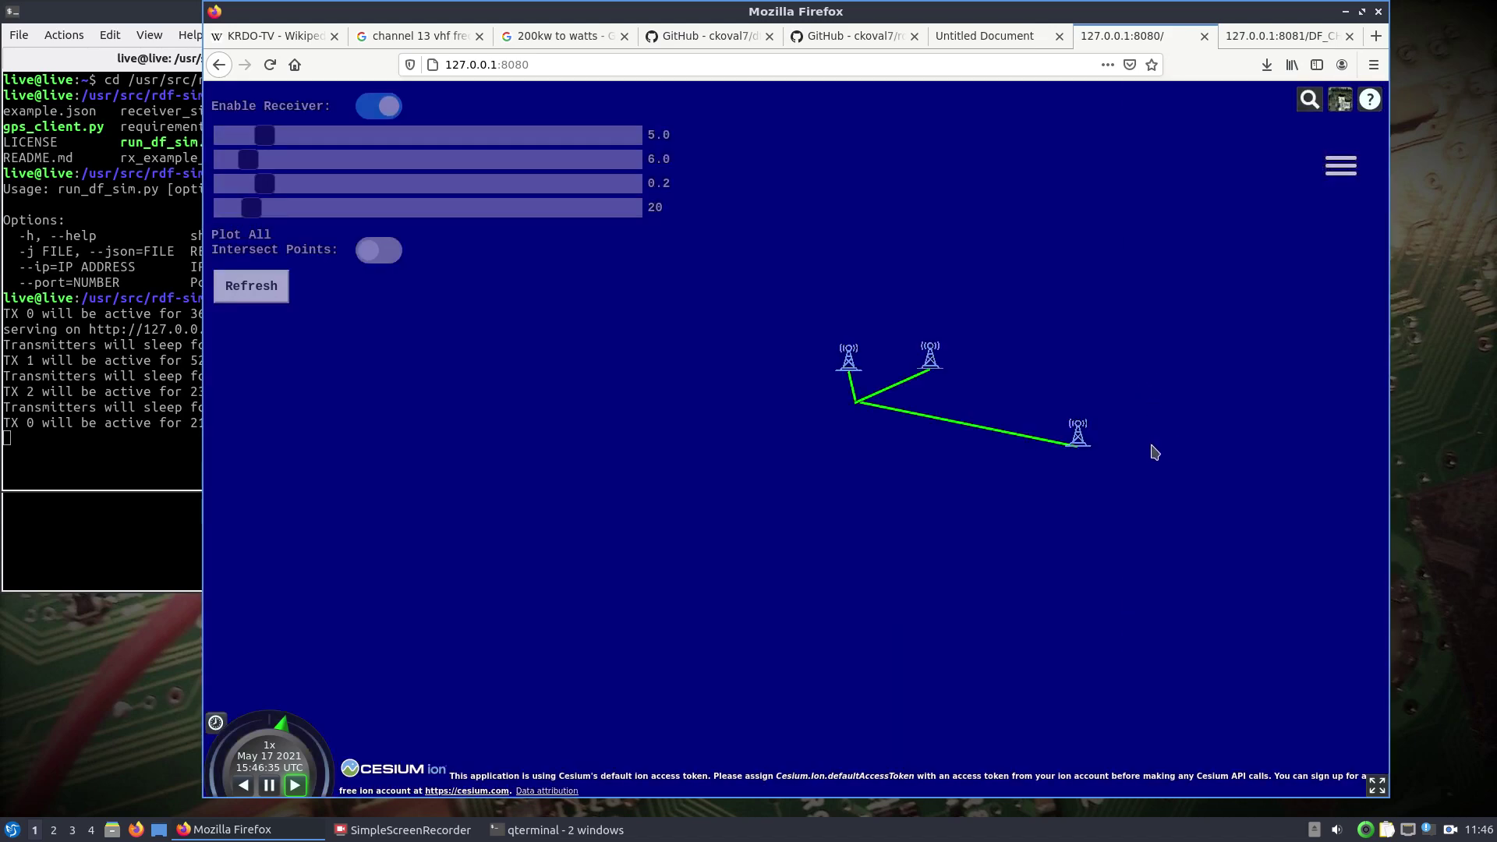
pyautogui.scroll(2, 1006, 428)
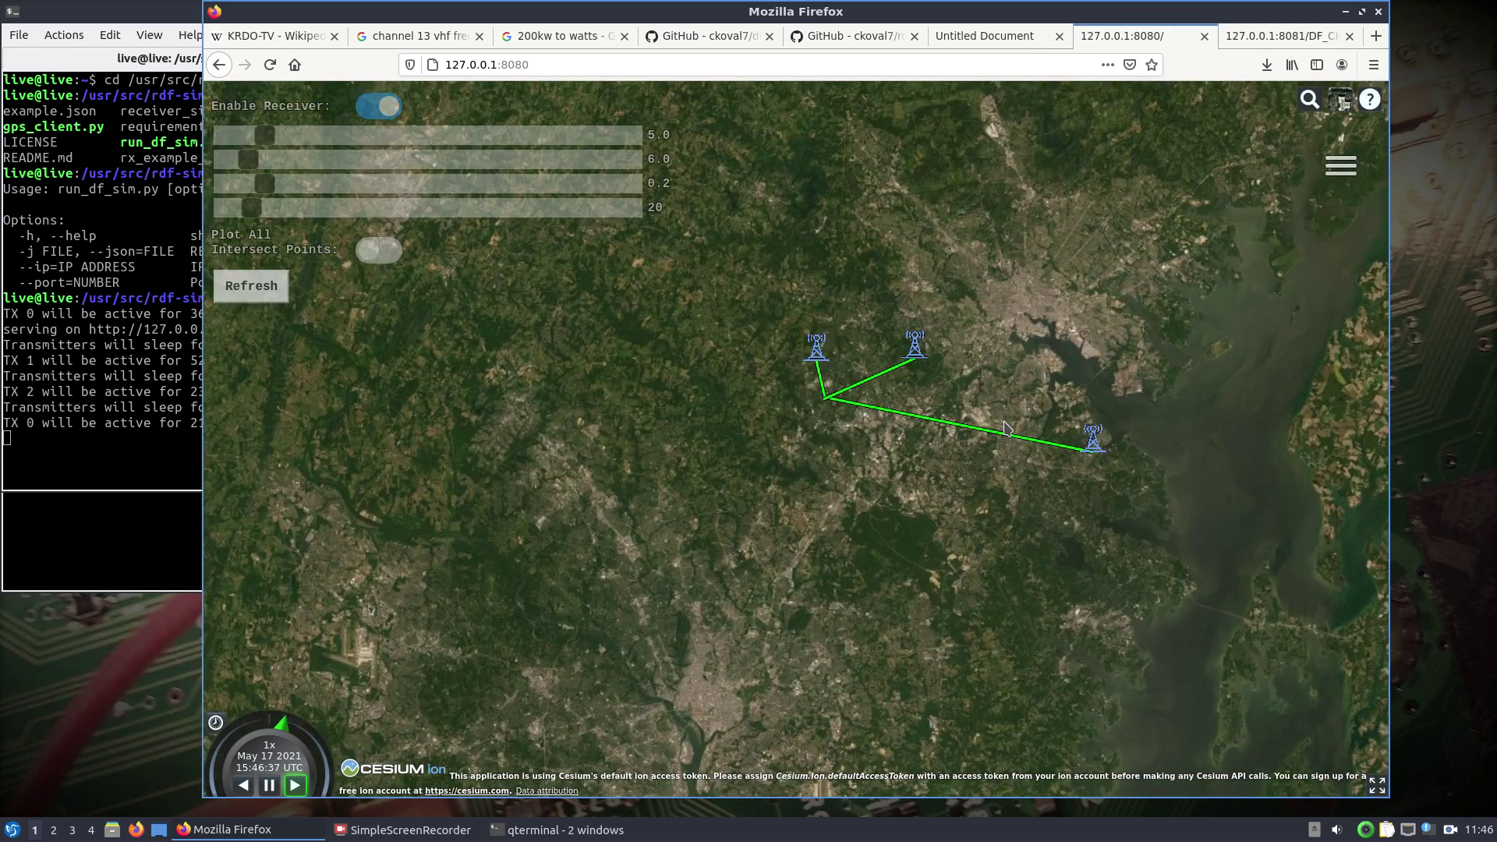
# - Turn on Plot All Intersect Points and frame the red-ellipse intersection clusters
pyautogui.click(376, 251)
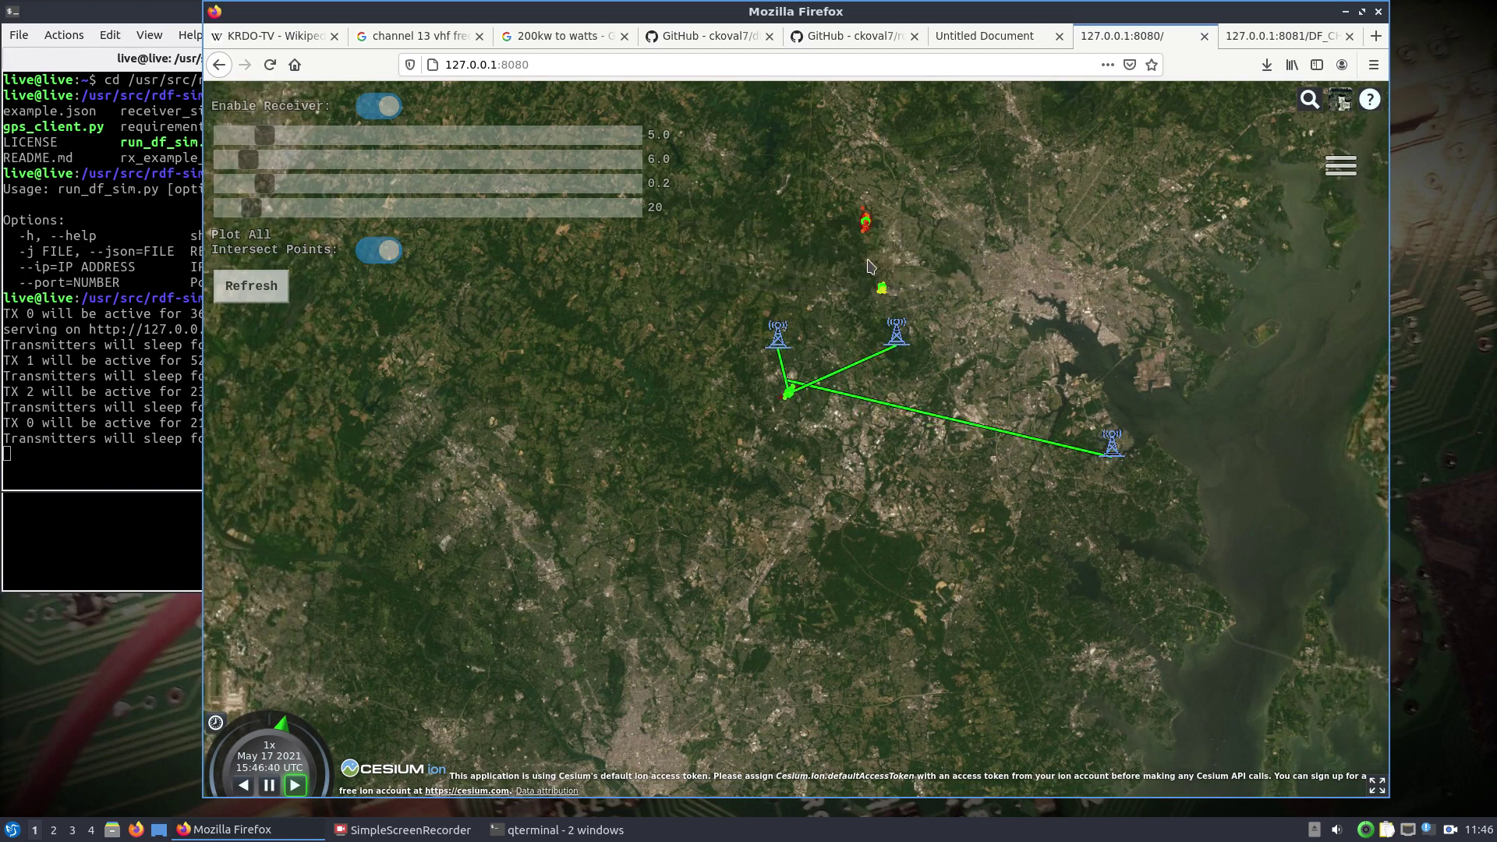
pyautogui.scroll(3, 893, 295)
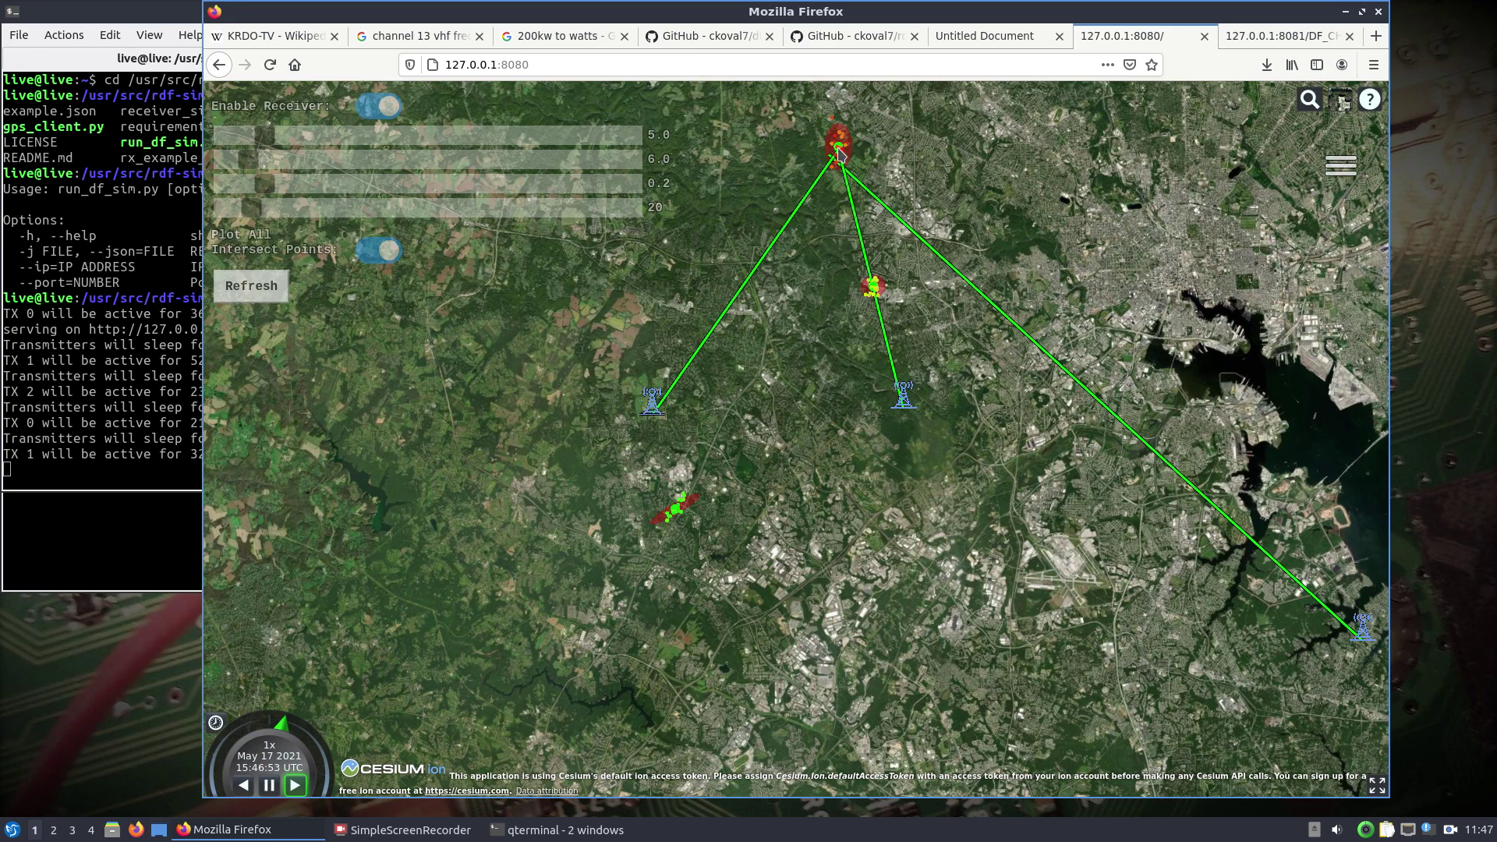
pyautogui.scroll(5, 839, 153)
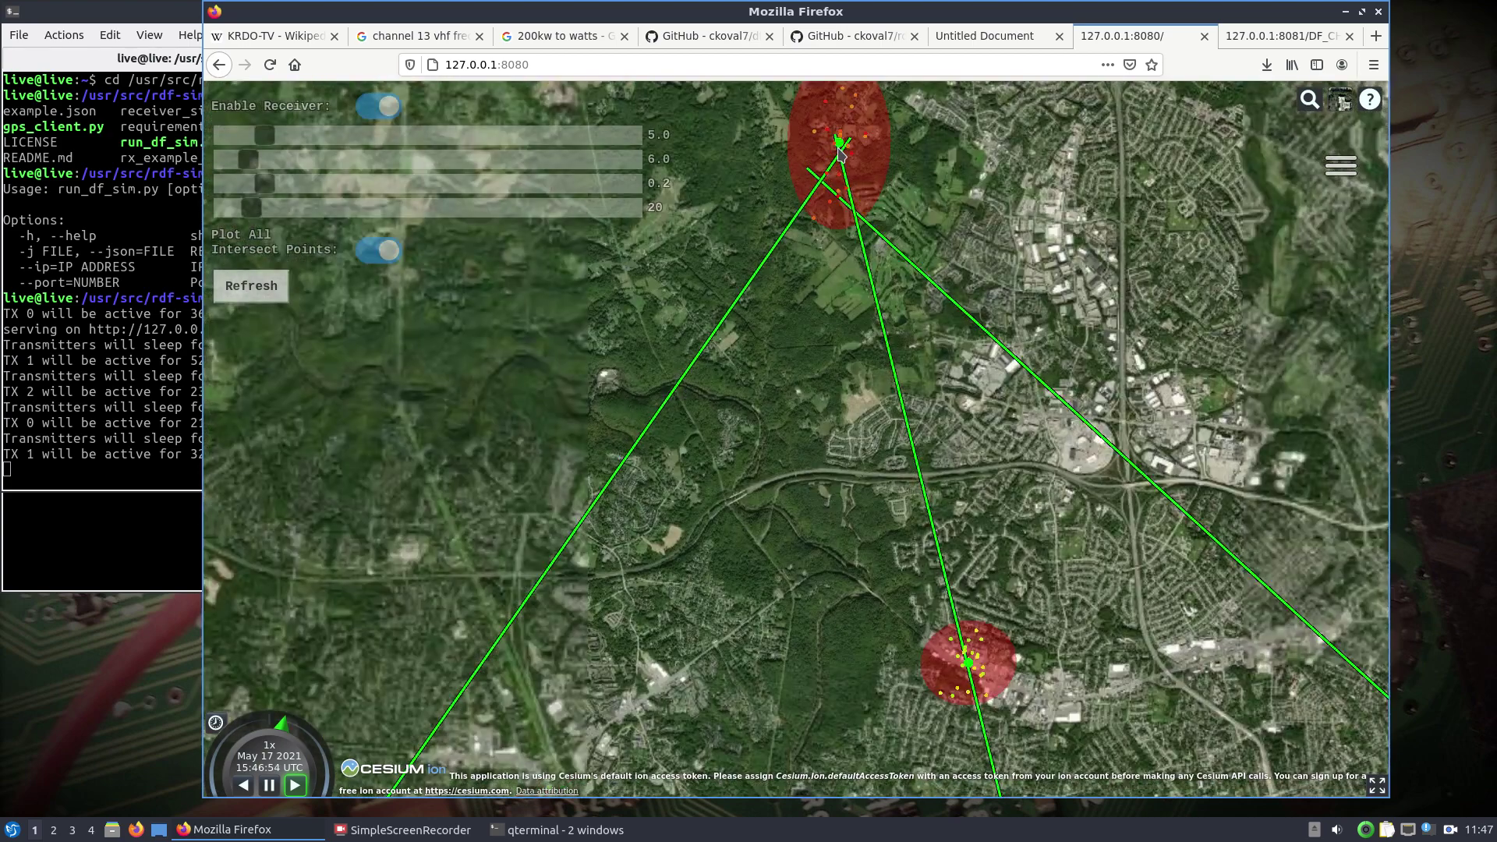
pyautogui.scroll(-1, 839, 156)
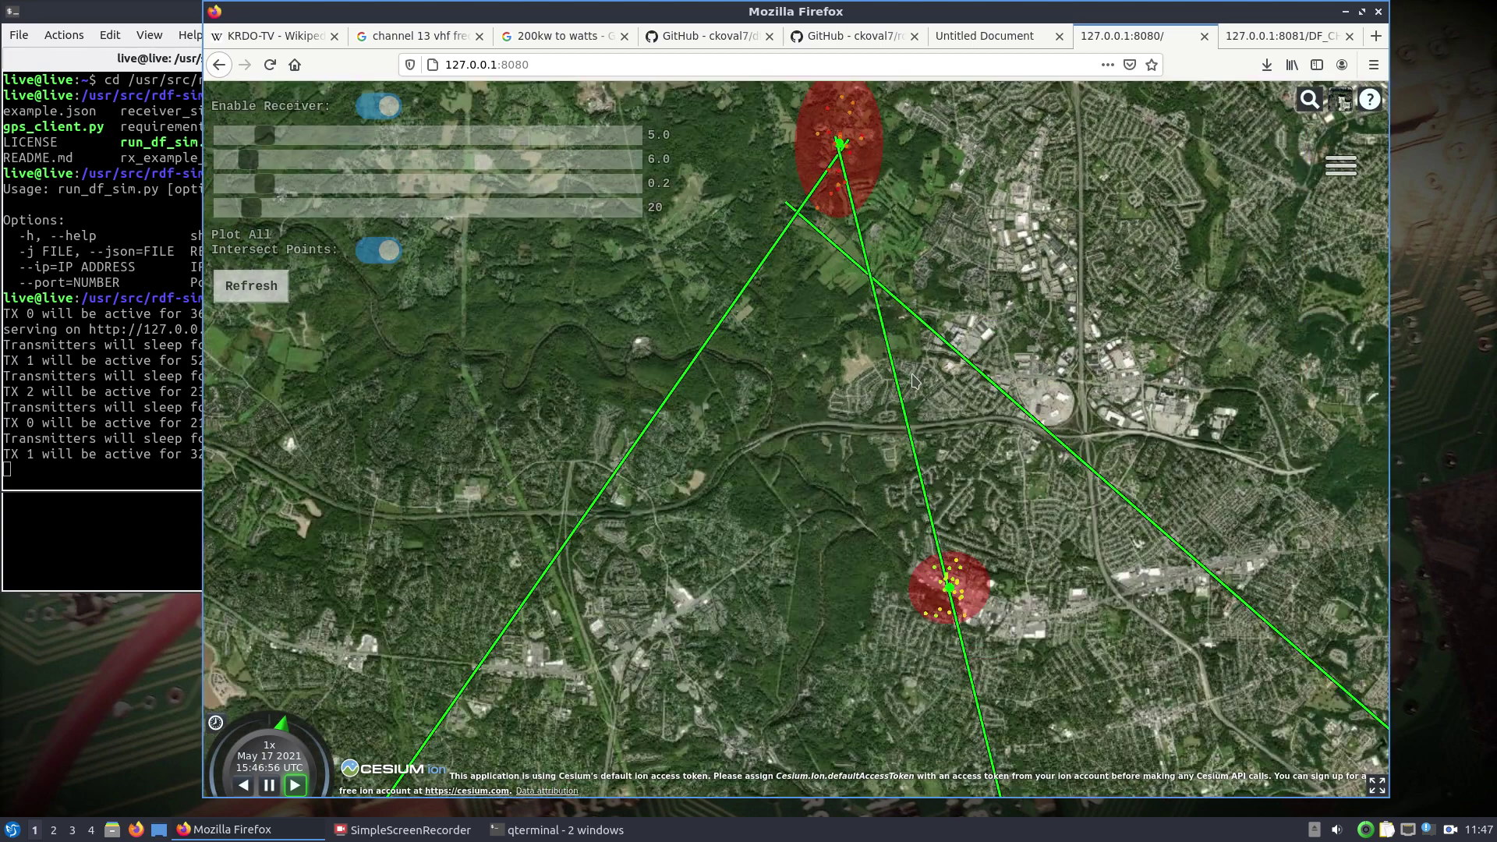
pyautogui.moveTo(865, 535); pyautogui.dragTo(839, 328)
pyautogui.scroll(-2, 846, 375)
pyautogui.scroll(-2, 714, 414)
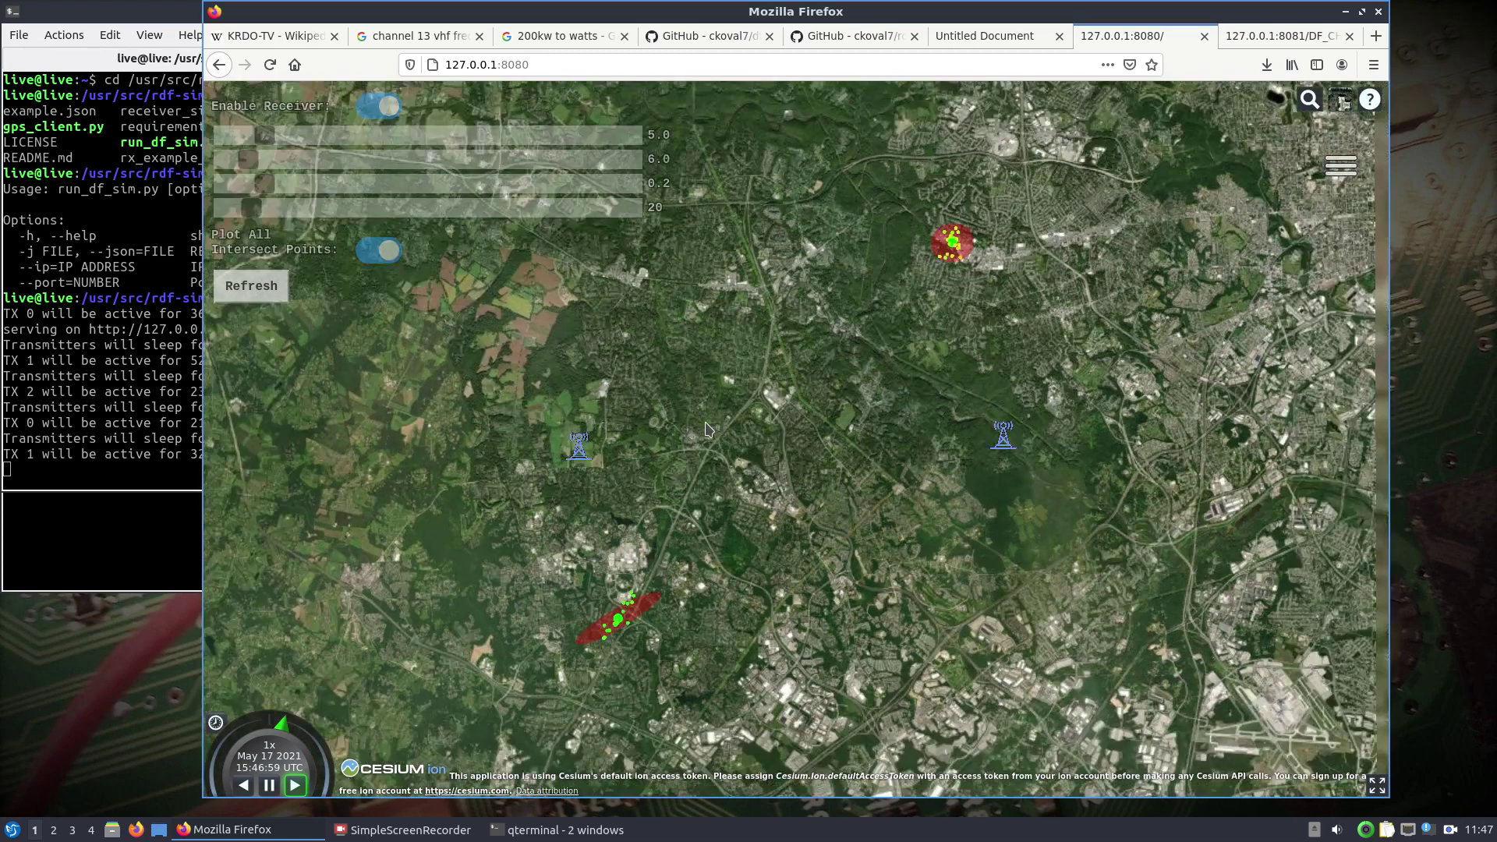
pyautogui.scroll(-2, 755, 391)
pyautogui.moveTo(778, 372); pyautogui.dragTo(740, 455)
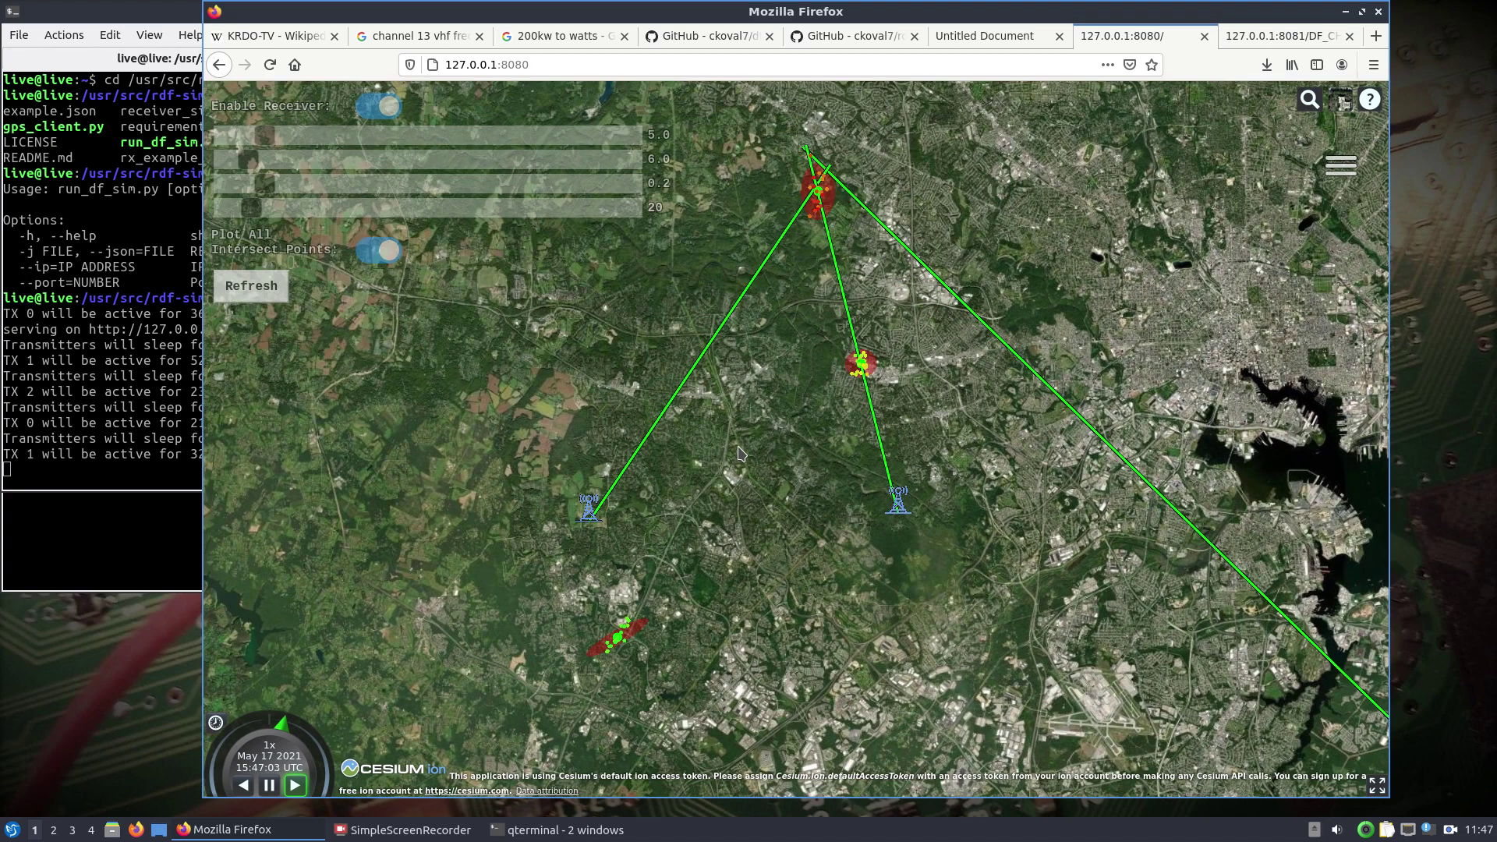